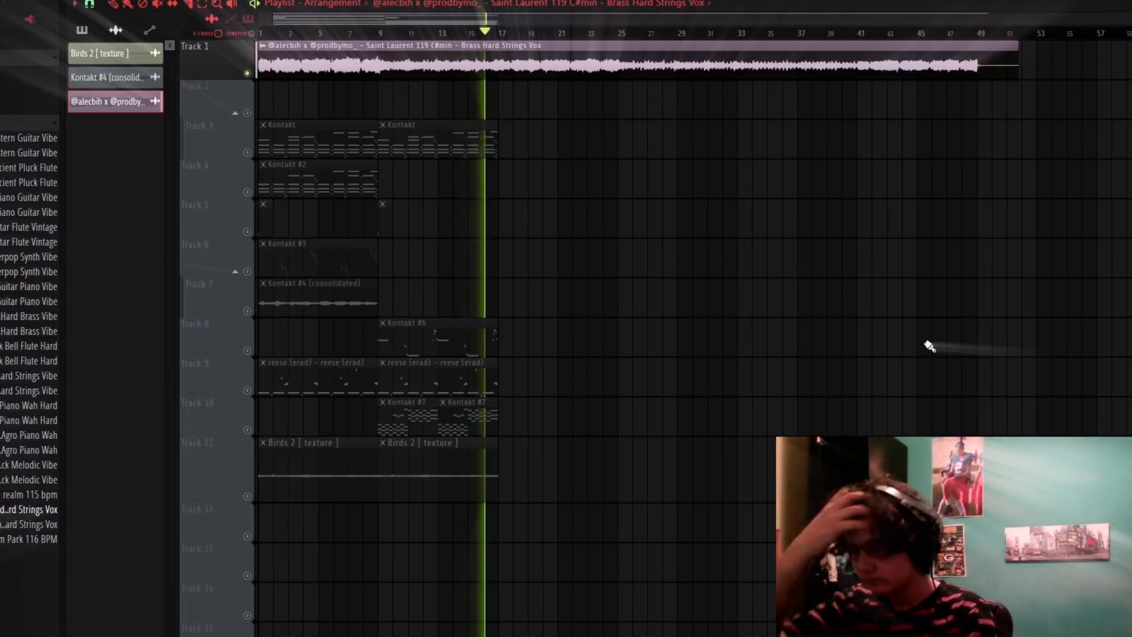
Stop playback and unsolo Track 1 so the melody tracks in the playlist are active again
{"action": "key", "text": "space"}
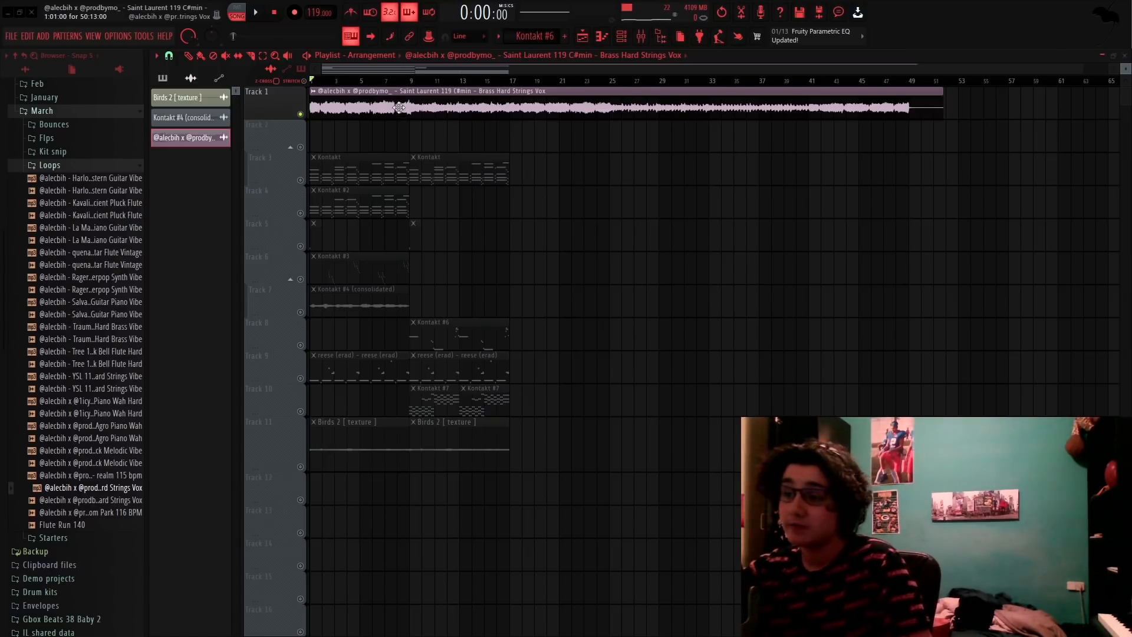
{"action": "right_click", "coordinate": [384, 96]}
{"action": "right_click", "coordinate": [300, 113]}
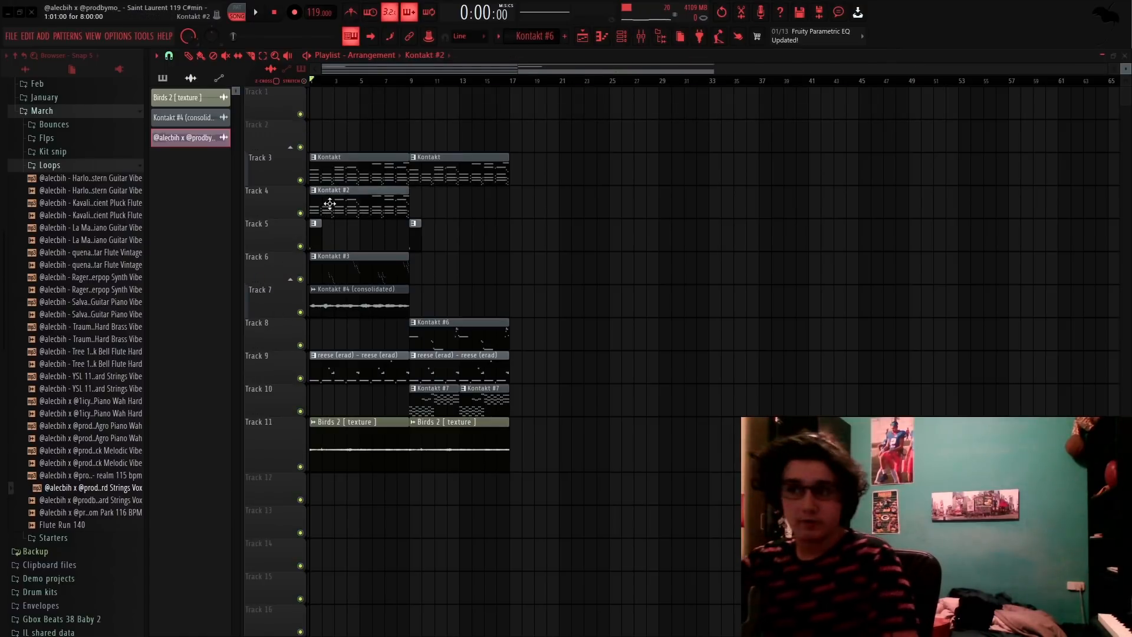
Open the Kontakt #2 pattern in the piano roll and show the channel's Session Horns Pro instrument
{"action": "double_click", "coordinate": [330, 204]}
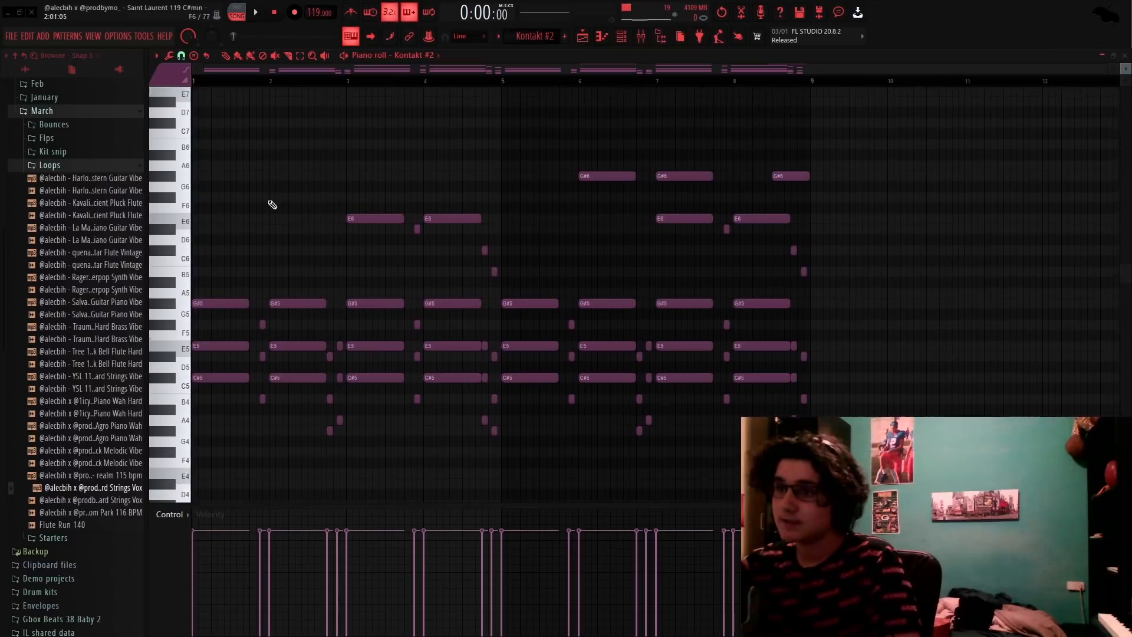
{"action": "key", "text": "F6"}
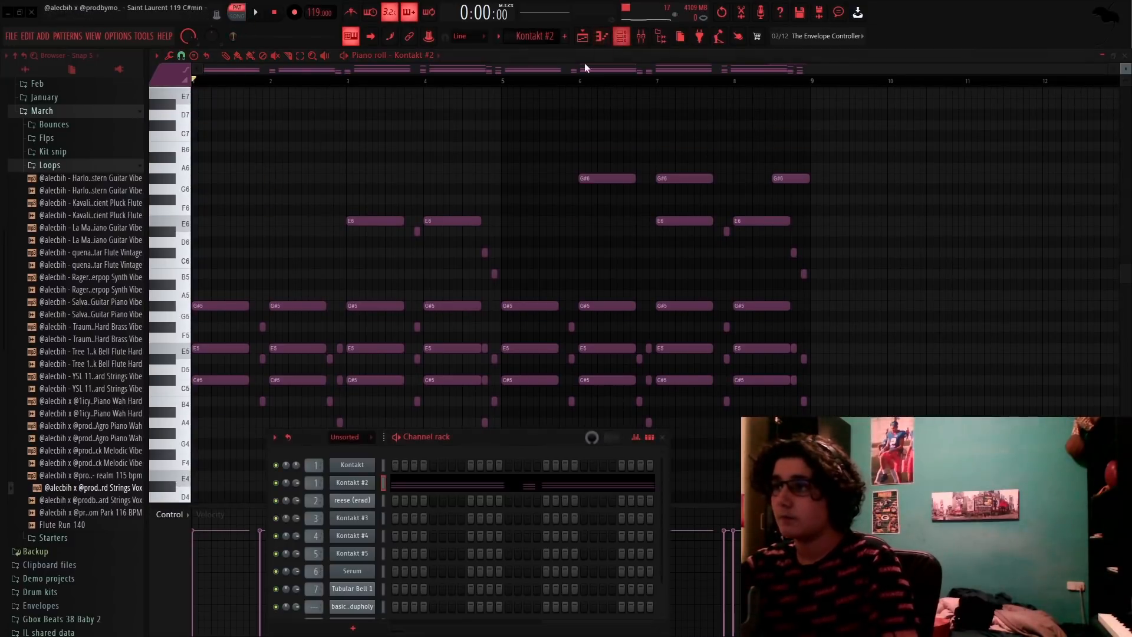
{"action": "left_click", "coordinate": [360, 487]}
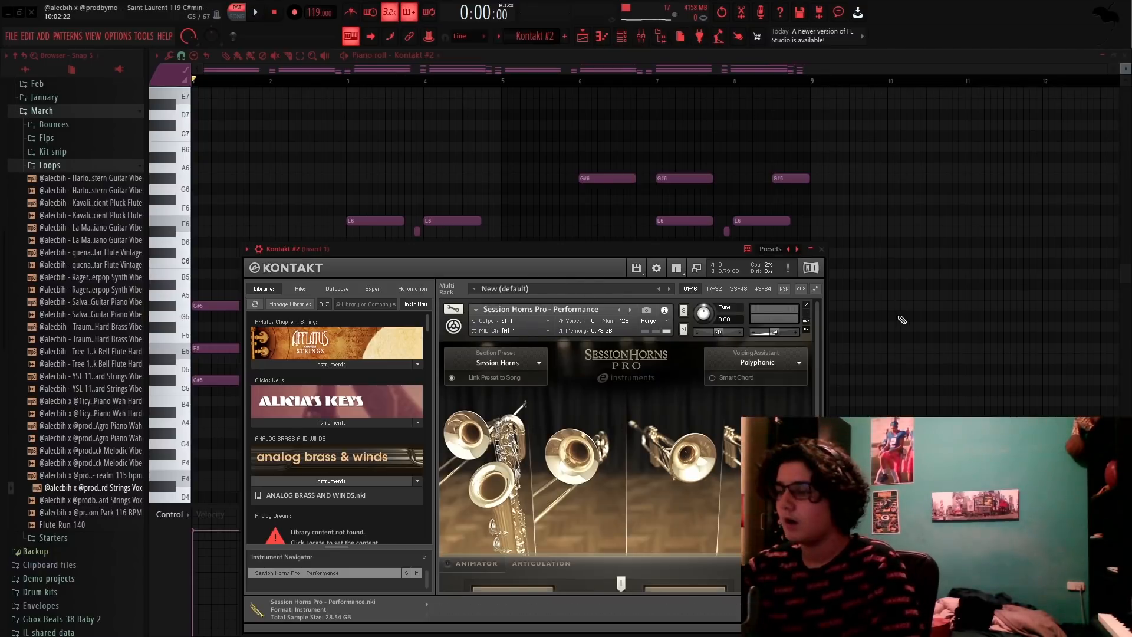
Close the instrument and play the Kontakt #2 pattern on its own before stopping playback
{"action": "key", "text": "Escape"}
{"action": "key", "text": "space"}
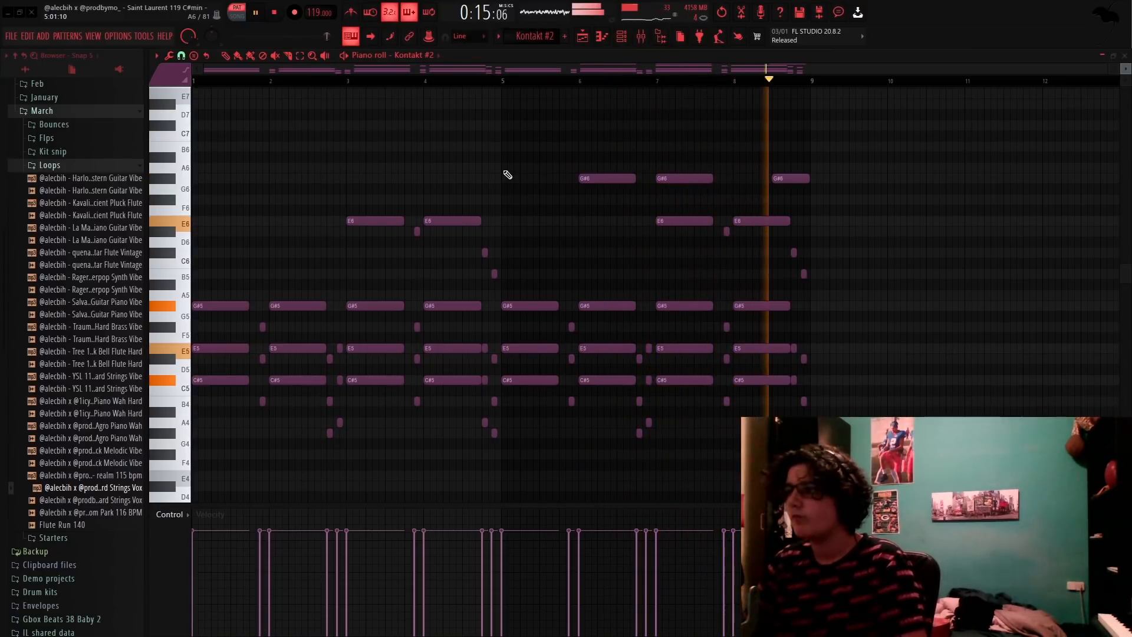
{"action": "key", "text": "space"}
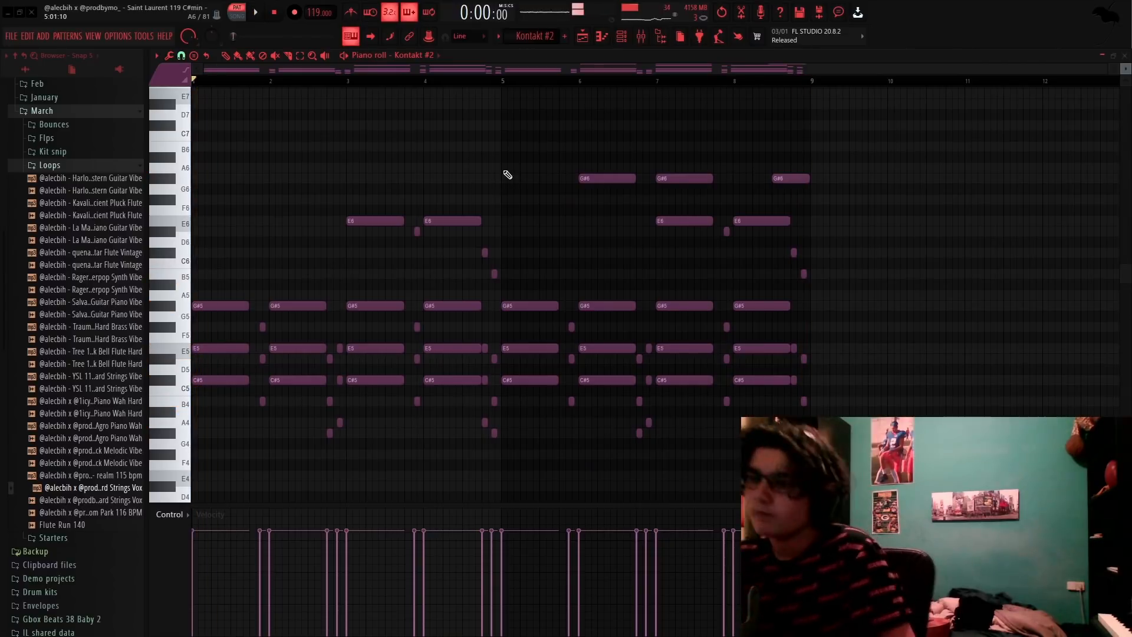
Highlight the opening C#5, E5, G#5 chord and the short B4, D#5, F#5 chord ending bar 1
{"action": "scroll", "coordinate": [569, 100], "scroll_direction": "down", "scroll_amount": 4}
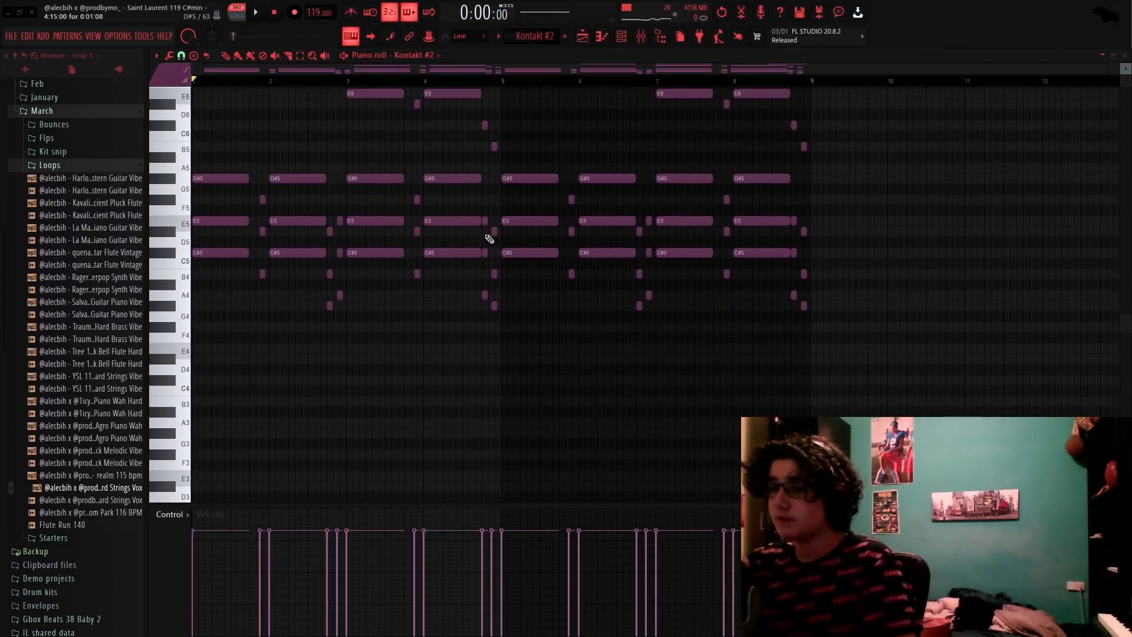
{"action": "scroll", "coordinate": [217, 314], "scroll_direction": "up", "scroll_amount": 5}
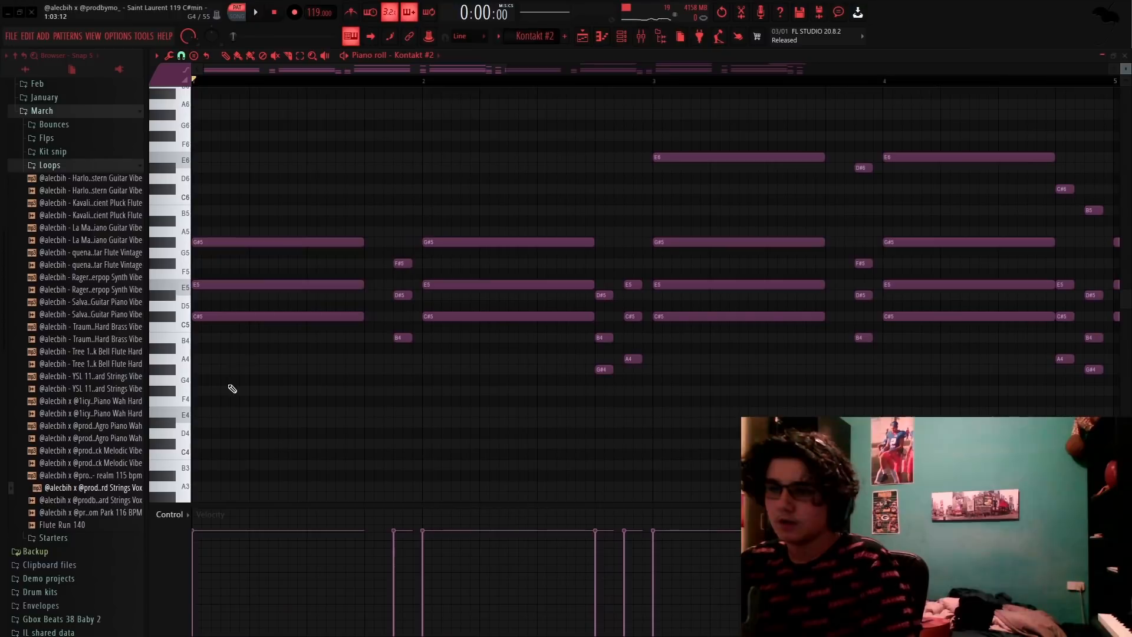
{"action": "left_click_drag", "start_coordinate": [232, 387], "coordinate": [253, 228]}
{"action": "scroll", "coordinate": [266, 218], "scroll_direction": "down", "scroll_amount": 5}
{"action": "left_click", "coordinate": [268, 217], "text": "ctrl"}
{"action": "scroll", "coordinate": [268, 319], "scroll_direction": "up", "scroll_amount": 6}
{"action": "left_click_drag", "start_coordinate": [286, 371], "coordinate": [311, 206]}
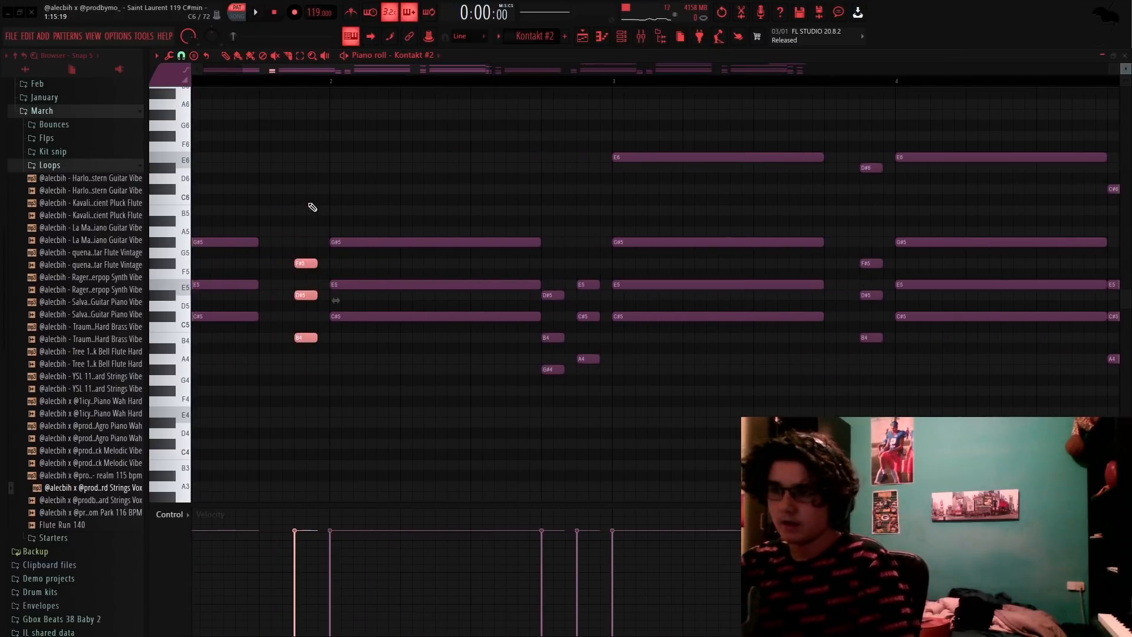
Highlight the two short chords at the end of bar 2 one after the other
{"action": "scroll", "coordinate": [312, 207], "scroll_direction": "down", "scroll_amount": 6}
{"action": "scroll", "coordinate": [348, 254], "scroll_direction": "up", "scroll_amount": 6}
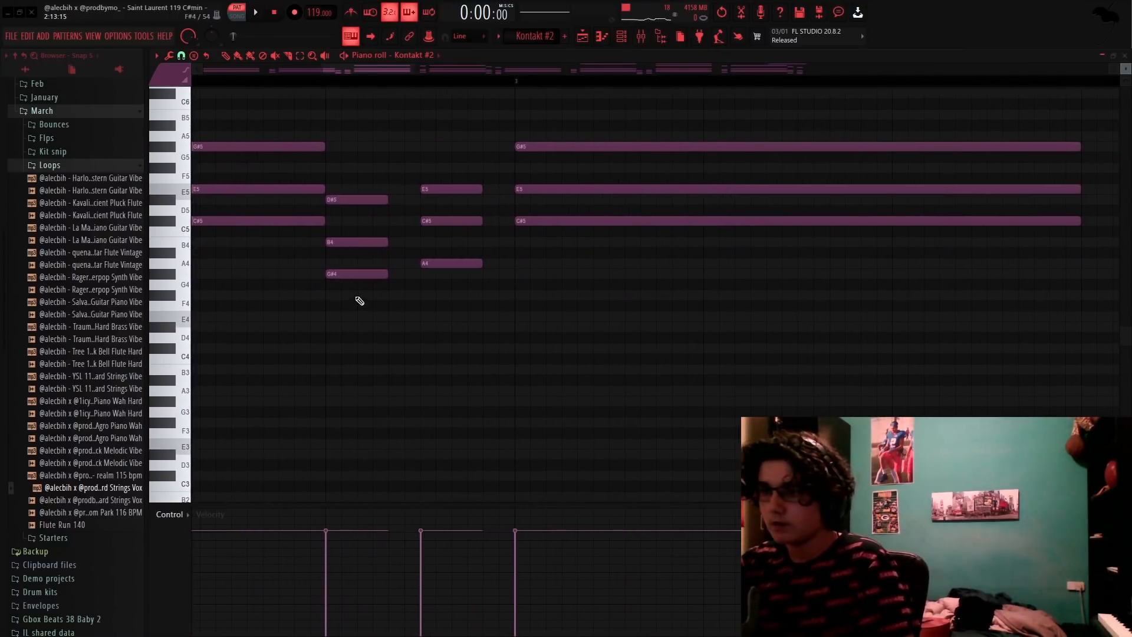
{"action": "left_click_drag", "start_coordinate": [368, 309], "coordinate": [382, 186]}
{"action": "left_click_drag", "start_coordinate": [451, 328], "coordinate": [445, 140]}
{"action": "scroll", "coordinate": [445, 139], "scroll_direction": "down", "scroll_amount": 6}
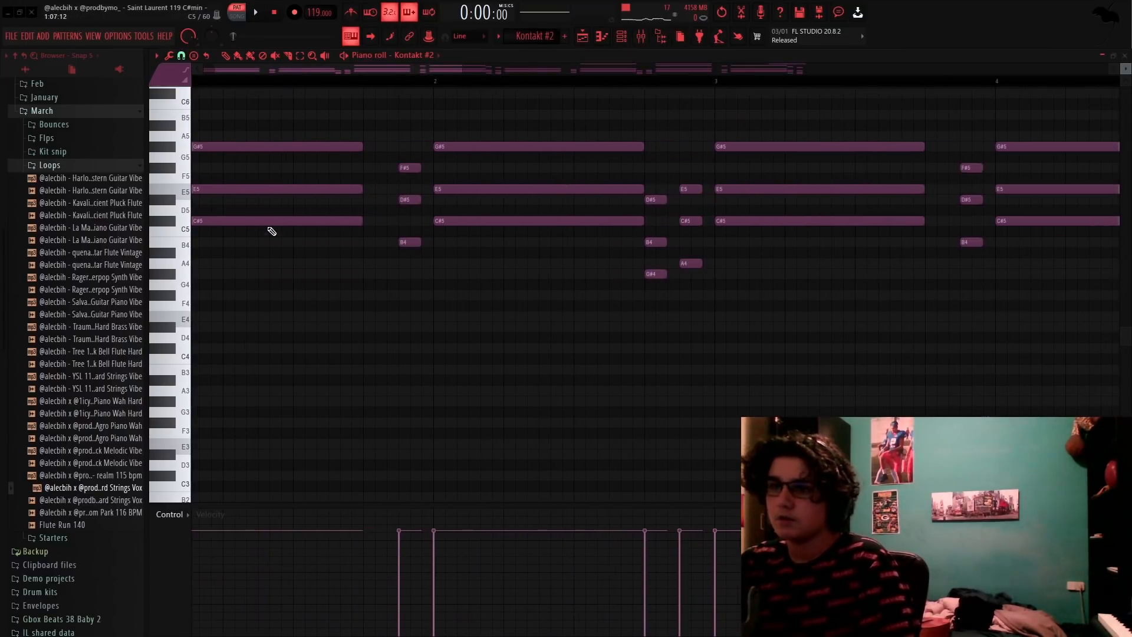
Examine how the chord progression and its short passing chords repeat across the eight bars
{"action": "scroll", "coordinate": [271, 230], "scroll_direction": "up", "scroll_amount": 4}
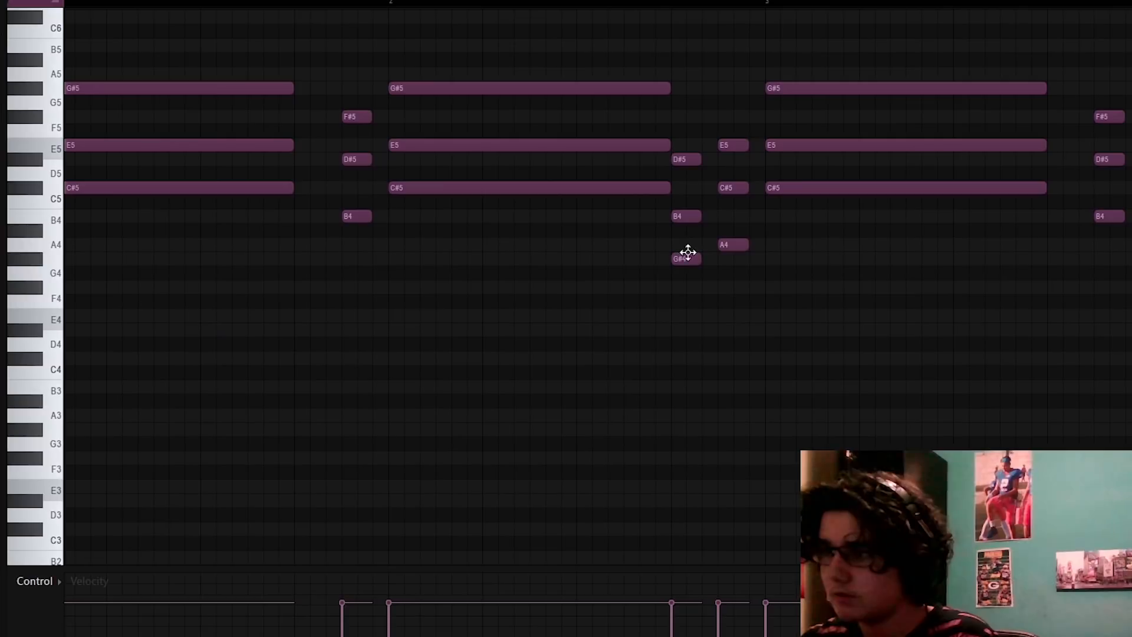
{"action": "scroll", "coordinate": [627, 211], "scroll_direction": "down", "scroll_amount": 3}
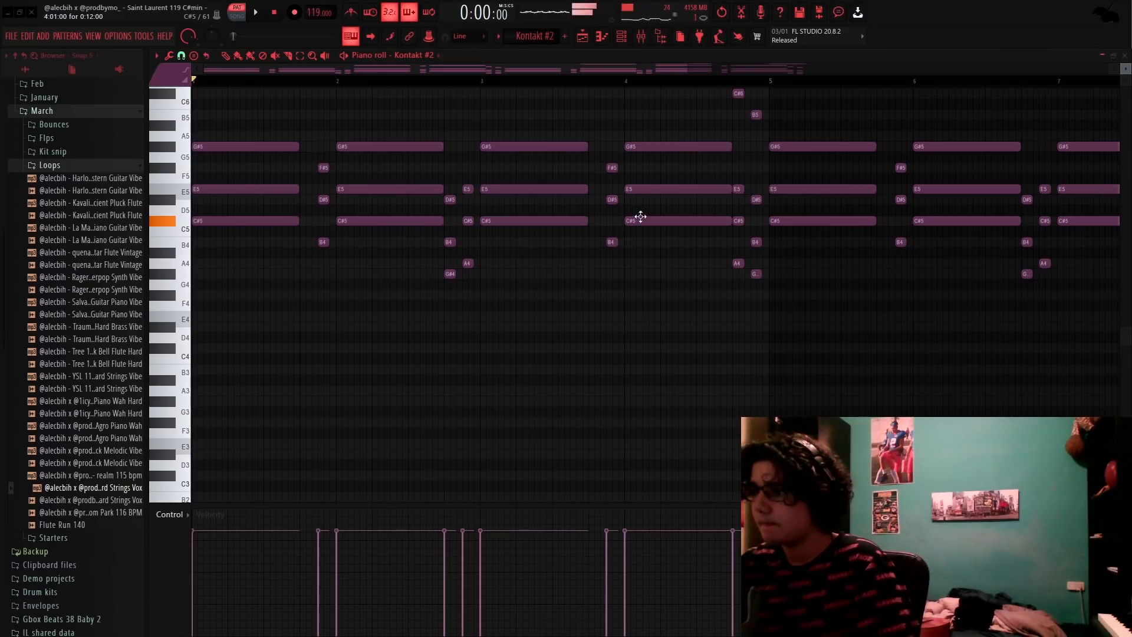
{"action": "scroll", "coordinate": [743, 281], "scroll_direction": "down", "scroll_amount": 2}
{"action": "scroll", "coordinate": [718, 301], "scroll_direction": "up", "scroll_amount": 3}
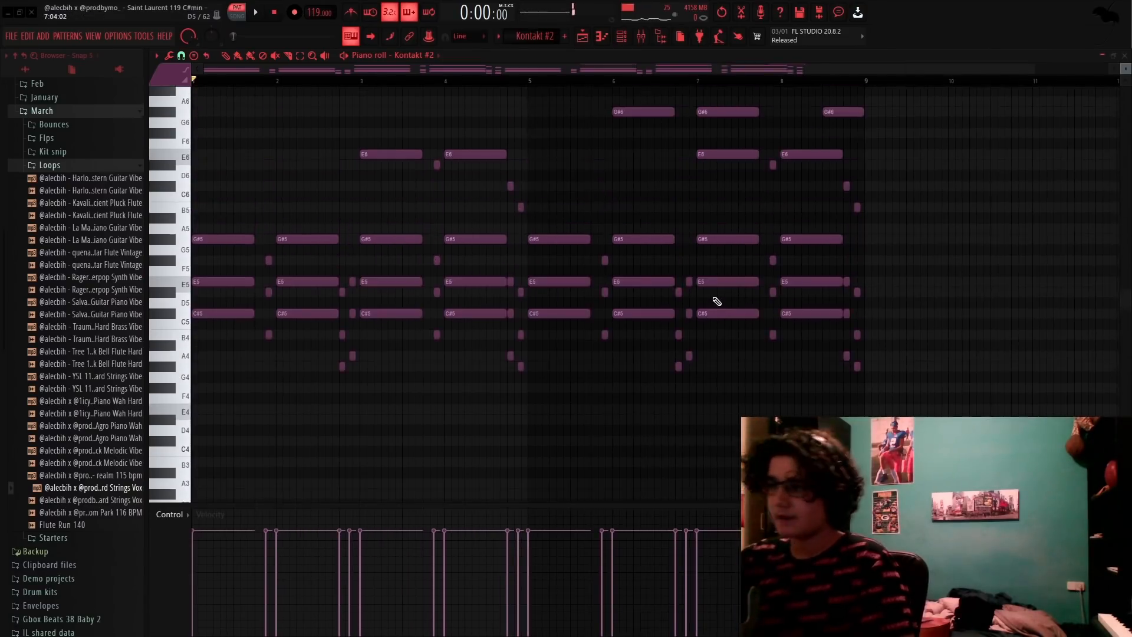
{"action": "scroll", "coordinate": [707, 339], "scroll_direction": "down", "scroll_amount": 4}
{"action": "scroll", "coordinate": [619, 350], "scroll_direction": "up", "scroll_amount": 3}
{"action": "scroll", "coordinate": [512, 350], "scroll_direction": "up", "scroll_amount": 4}
{"action": "scroll", "coordinate": [512, 350], "scroll_direction": "up", "scroll_amount": 3}
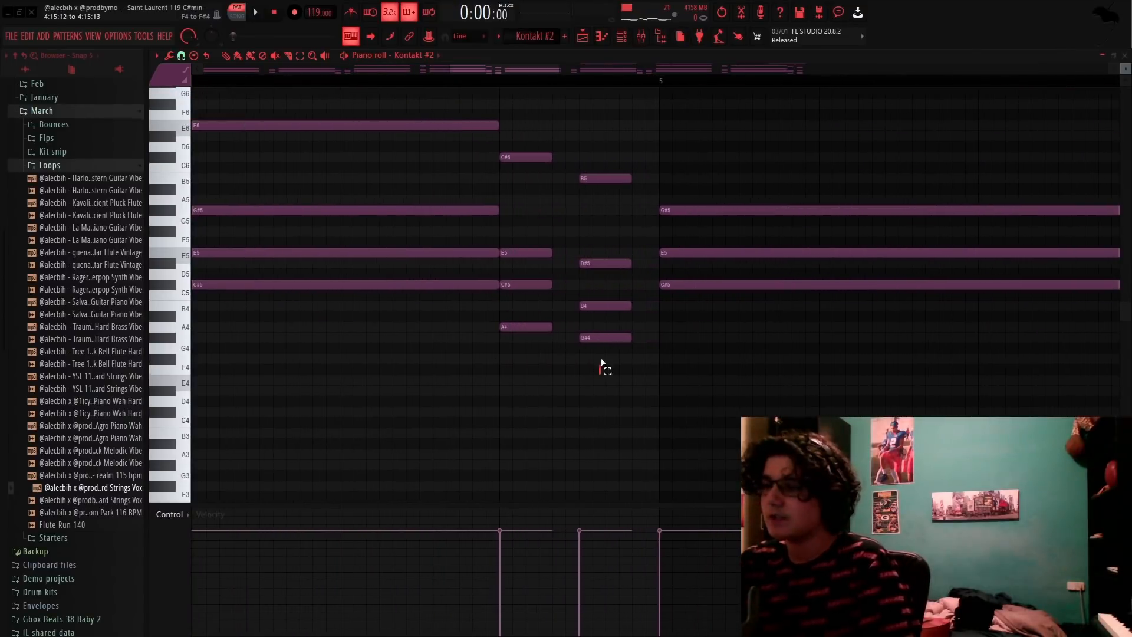
Highlight the two short chords ending bar 4, compare them with the surrounding notes, and clear the selection
{"action": "left_click_drag", "start_coordinate": [601, 372], "coordinate": [531, 142]}
{"action": "scroll", "coordinate": [534, 156], "scroll_direction": "down", "scroll_amount": 6}
{"action": "scroll", "coordinate": [459, 252], "scroll_direction": "up", "scroll_amount": 3}
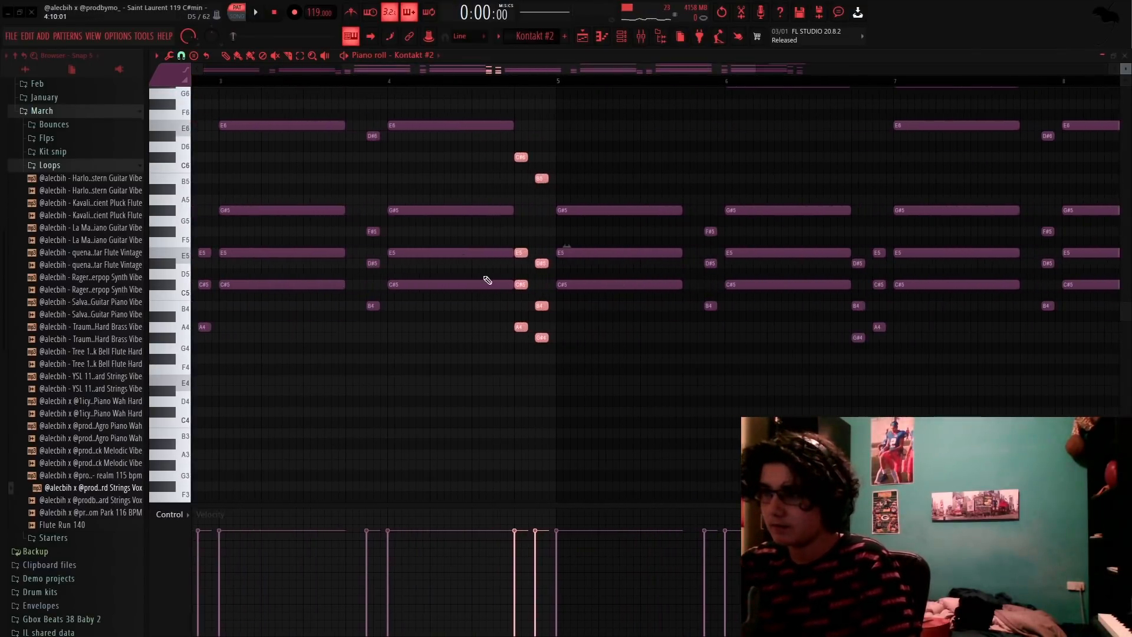
{"action": "scroll", "coordinate": [488, 277], "scroll_direction": "down", "scroll_amount": 3}
{"action": "left_click_drag", "start_coordinate": [356, 342], "coordinate": [342, 269]}
{"action": "scroll", "coordinate": [494, 229], "scroll_direction": "up", "scroll_amount": 3}
{"action": "left_click_drag", "start_coordinate": [505, 204], "coordinate": [473, 152]}
{"action": "scroll", "coordinate": [504, 155], "scroll_direction": "down", "scroll_amount": 3}
{"action": "left_click", "coordinate": [606, 178], "text": "ctrl"}
{"action": "scroll", "coordinate": [607, 176], "scroll_direction": "up", "scroll_amount": 1}
{"action": "scroll", "coordinate": [605, 176], "scroll_direction": "up", "scroll_amount": 3}
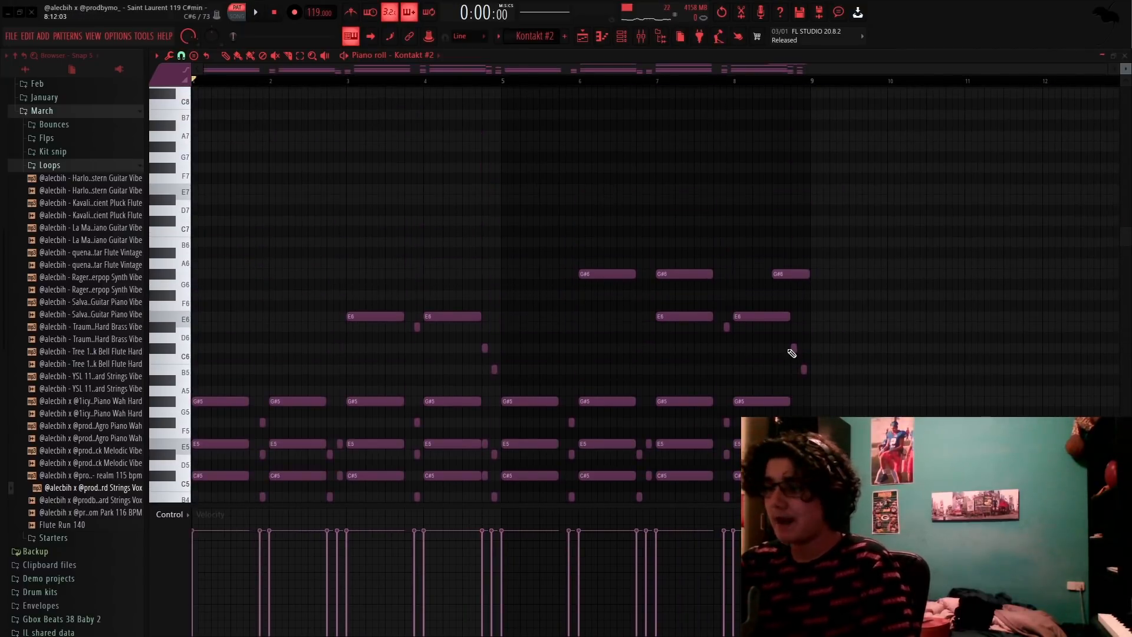
Highlight the upper G#6 and E6 notes from bar 3 onward and clear the selection
{"action": "left_click_drag", "start_coordinate": [864, 333], "coordinate": [341, 223]}
{"action": "left_click", "coordinate": [471, 210], "text": "ctrl"}
{"action": "scroll", "coordinate": [471, 210], "scroll_direction": "down", "scroll_amount": 1}
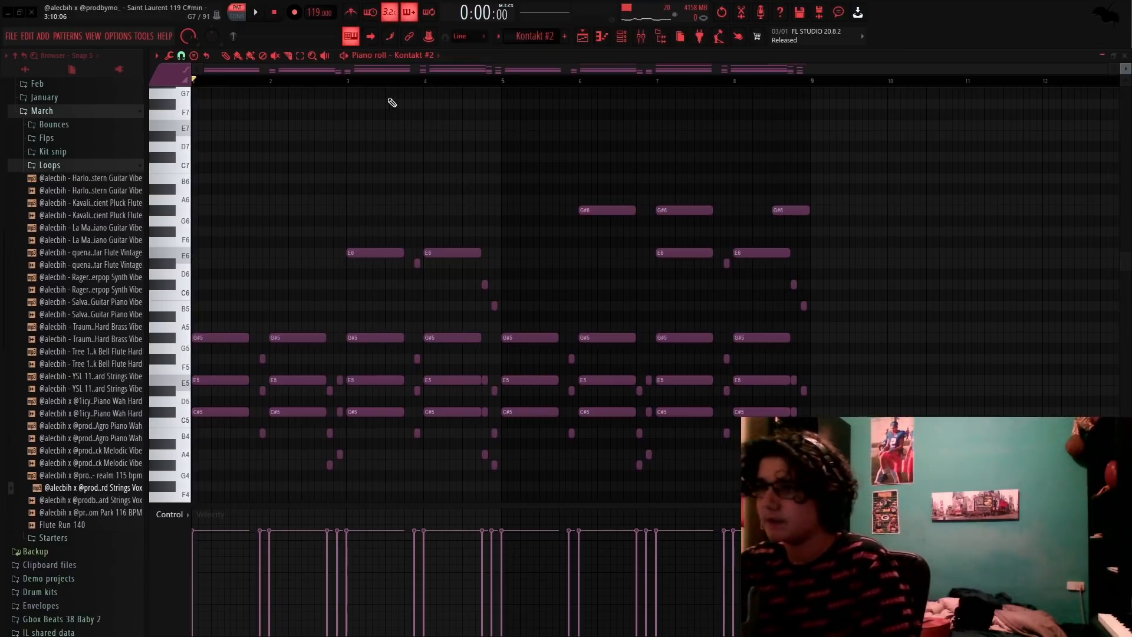
{"action": "scroll", "coordinate": [729, 176], "scroll_direction": "up", "scroll_amount": 3}
{"action": "scroll", "coordinate": [631, 157], "scroll_direction": "down", "scroll_amount": 3}
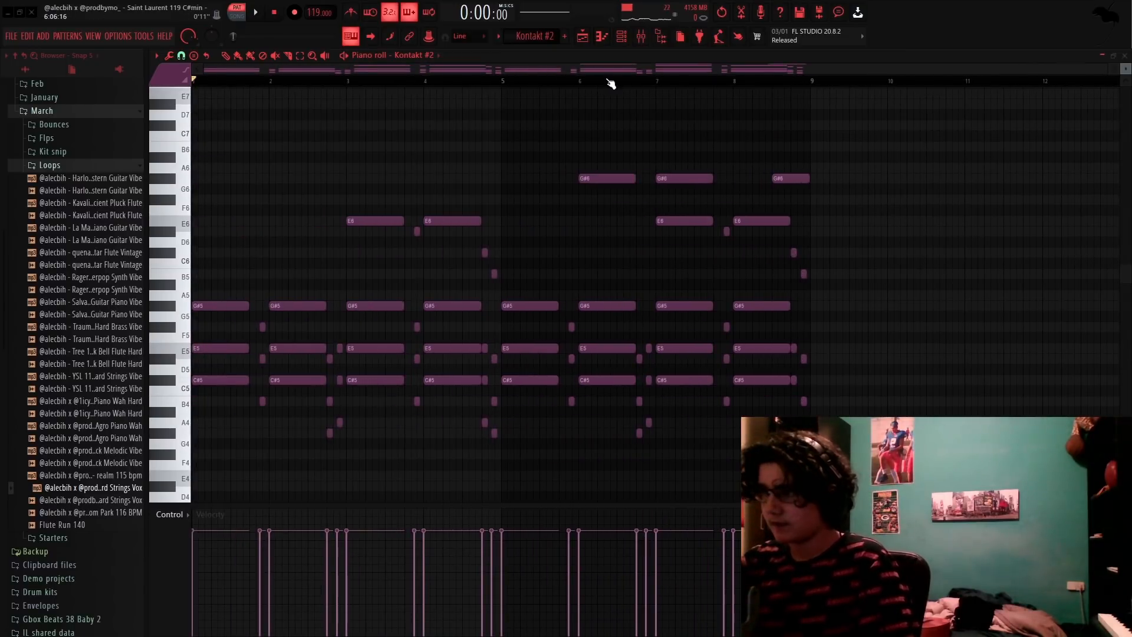
Raise the velocity of the final G#6 note in bar 8 slightly above the other notes
{"action": "scroll", "coordinate": [742, 104], "scroll_direction": "up", "scroll_amount": 4}
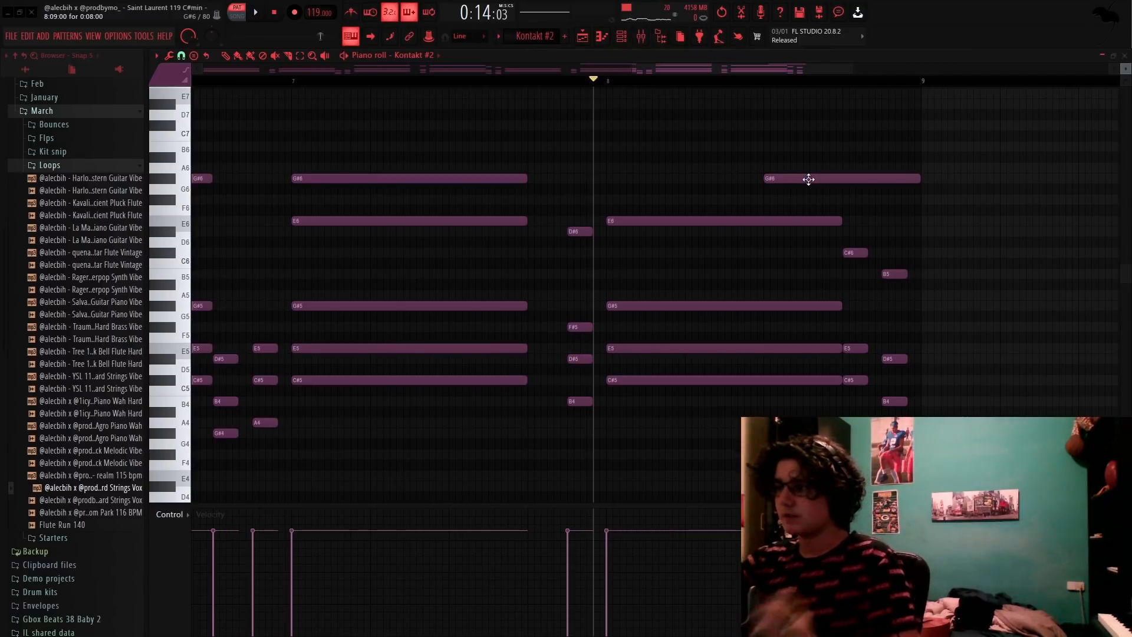
{"action": "left_click", "coordinate": [809, 179]}
{"action": "scroll", "coordinate": [808, 179], "scroll_direction": "down", "scroll_amount": 2}
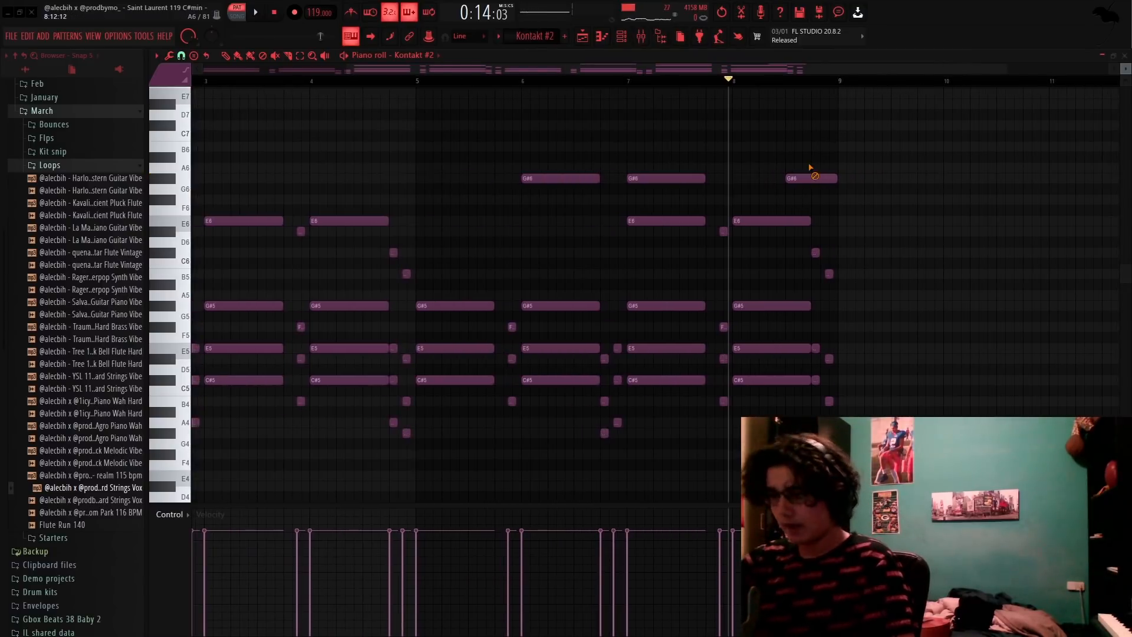
{"action": "scroll", "coordinate": [810, 177], "scroll_direction": "up", "scroll_amount": 4}
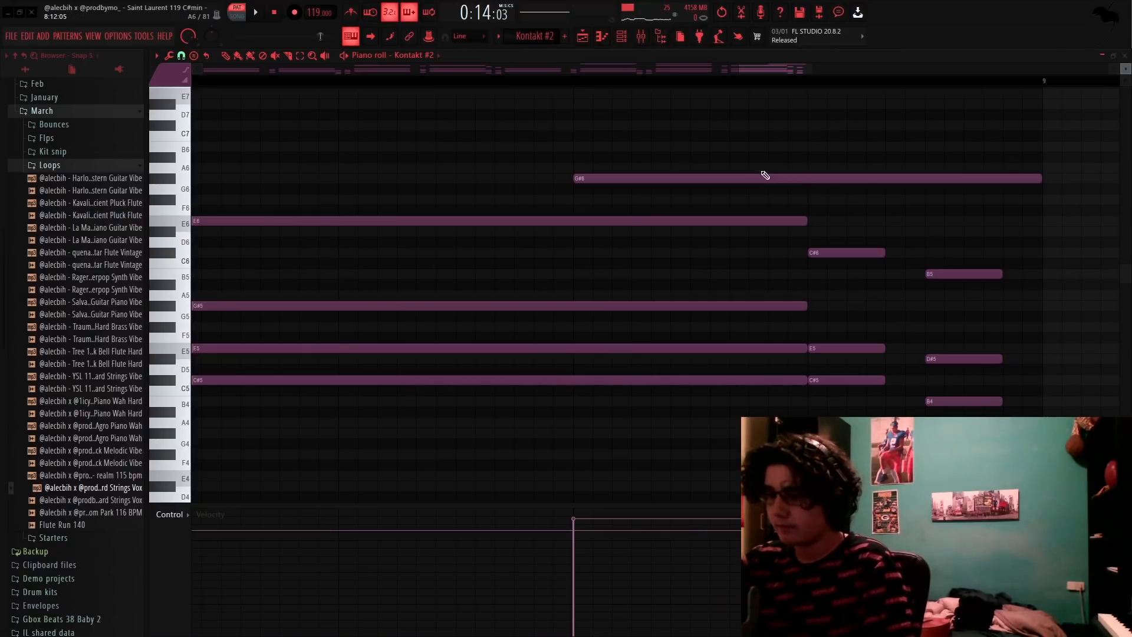
{"action": "scroll", "coordinate": [764, 175], "scroll_direction": "down", "scroll_amount": 3}
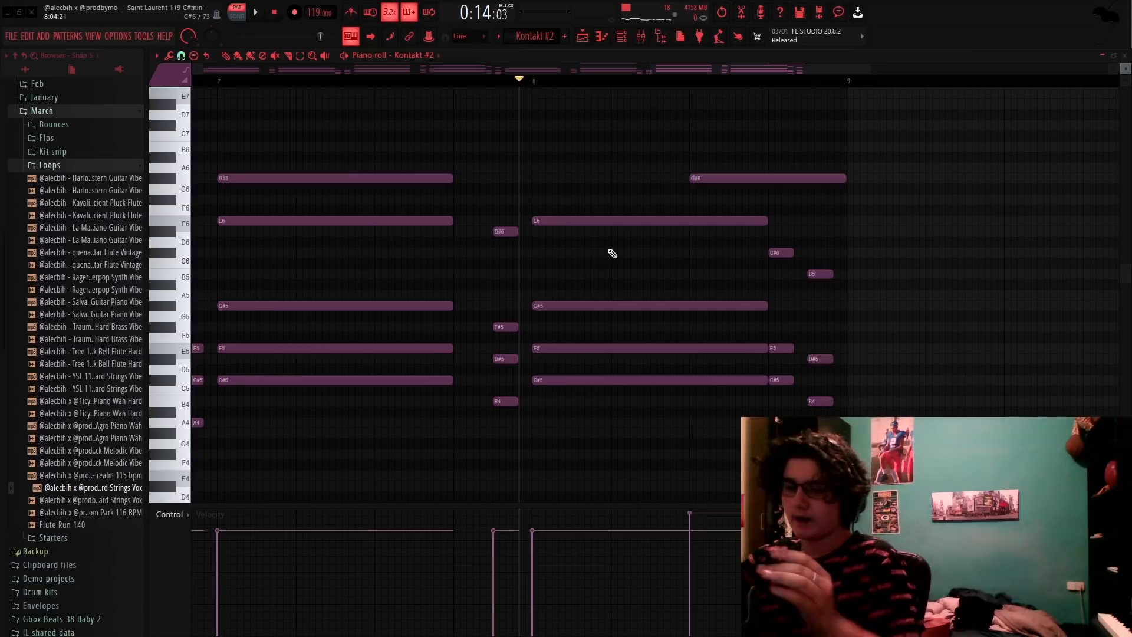
Try the Rips articulation above the velocity threshold in the Kontakt #2 Session Horns Pro instrument and play the last bar
{"action": "left_click", "coordinate": [622, 36]}
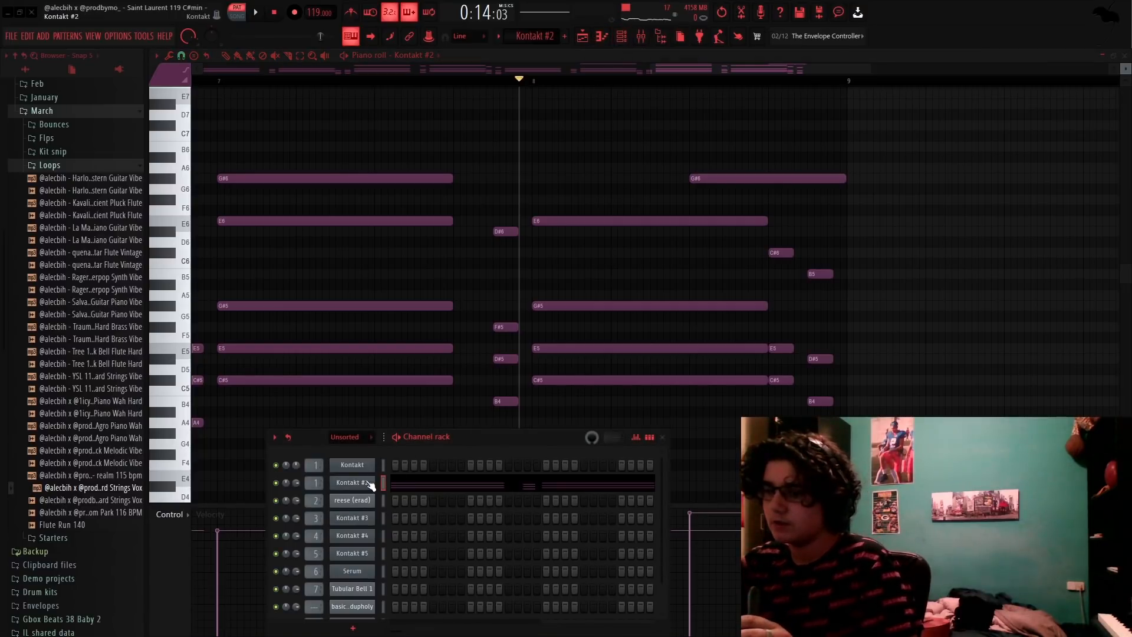
{"action": "left_click", "coordinate": [550, 479]}
{"action": "scroll", "coordinate": [589, 521], "scroll_direction": "down", "scroll_amount": 1}
{"action": "left_click", "coordinate": [681, 527]}
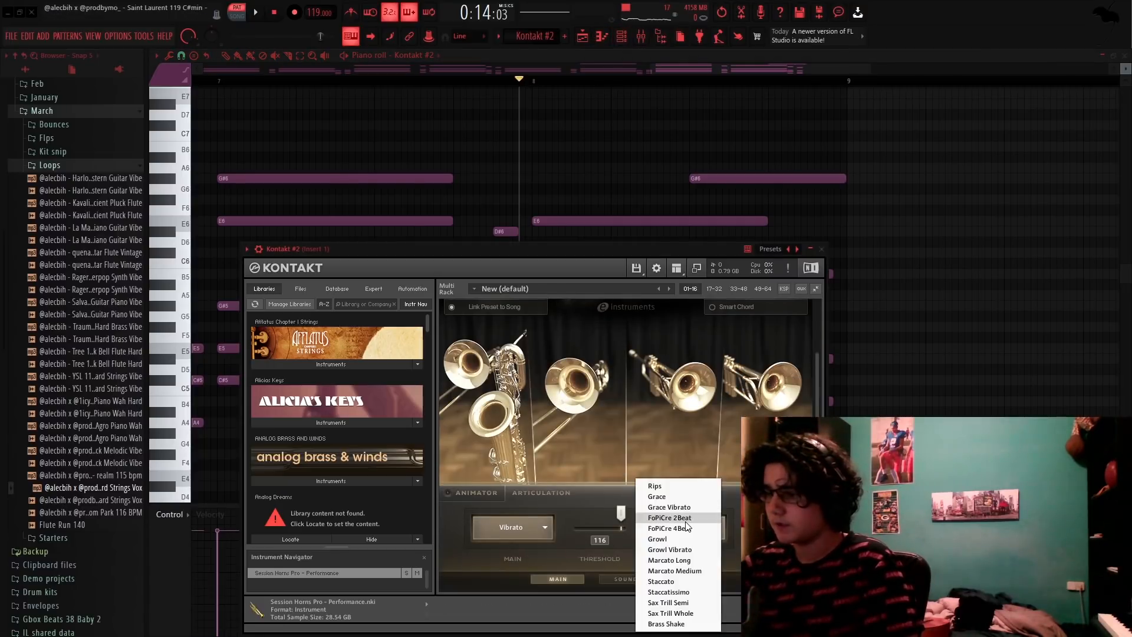
{"action": "left_click", "coordinate": [661, 489]}
{"action": "right_click", "coordinate": [985, 366]}
{"action": "key", "text": "space"}
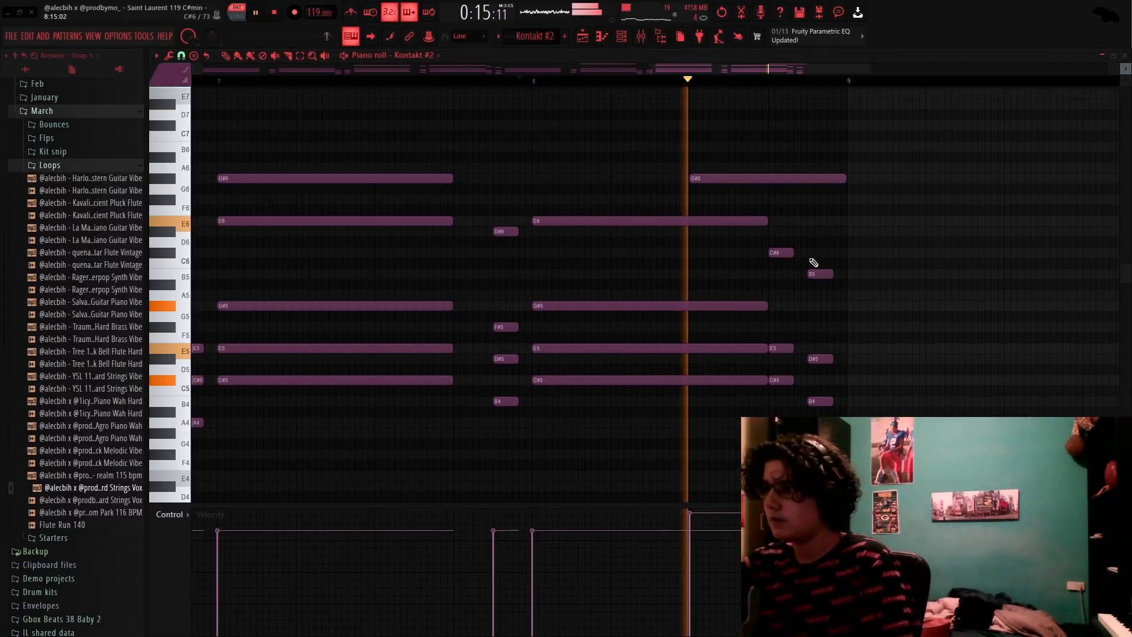
{"action": "key", "text": "space"}
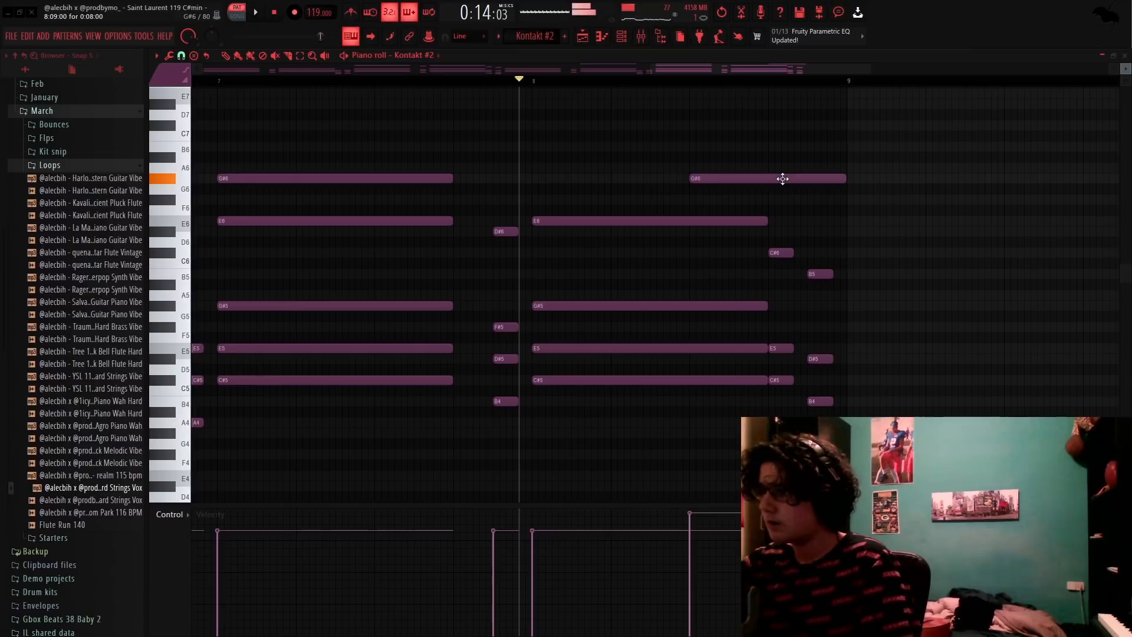
Set the articulation above the velocity threshold in the Kontakt #2 horns to FoPiCre 2Beat and close the instrument
{"action": "key", "text": "F6"}
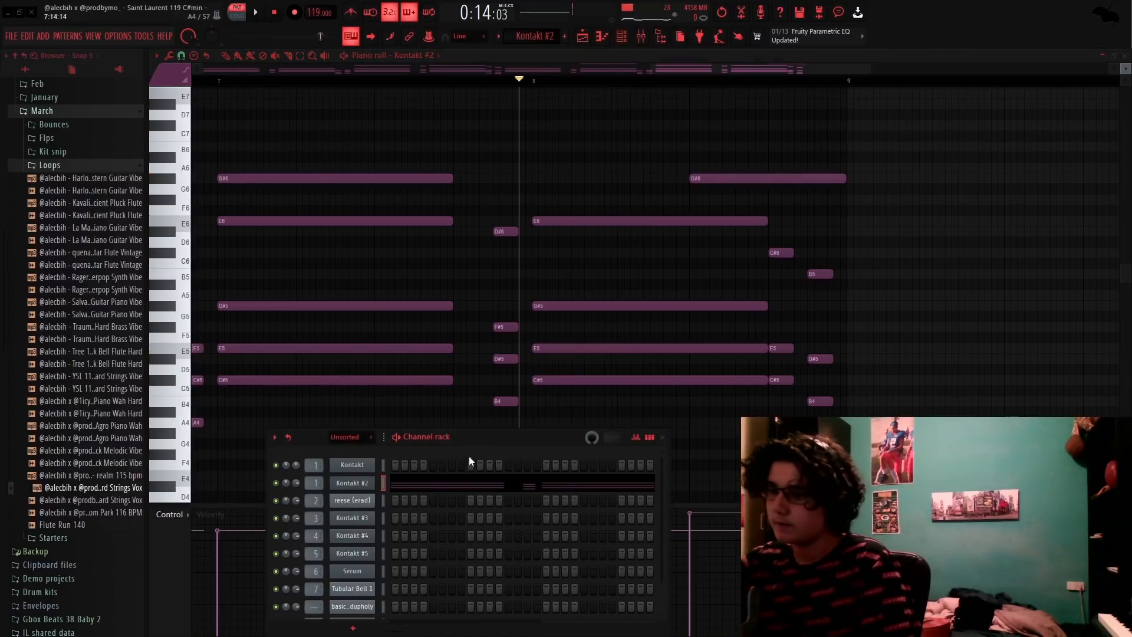
{"action": "left_click", "coordinate": [370, 489]}
{"action": "left_click", "coordinate": [683, 548]}
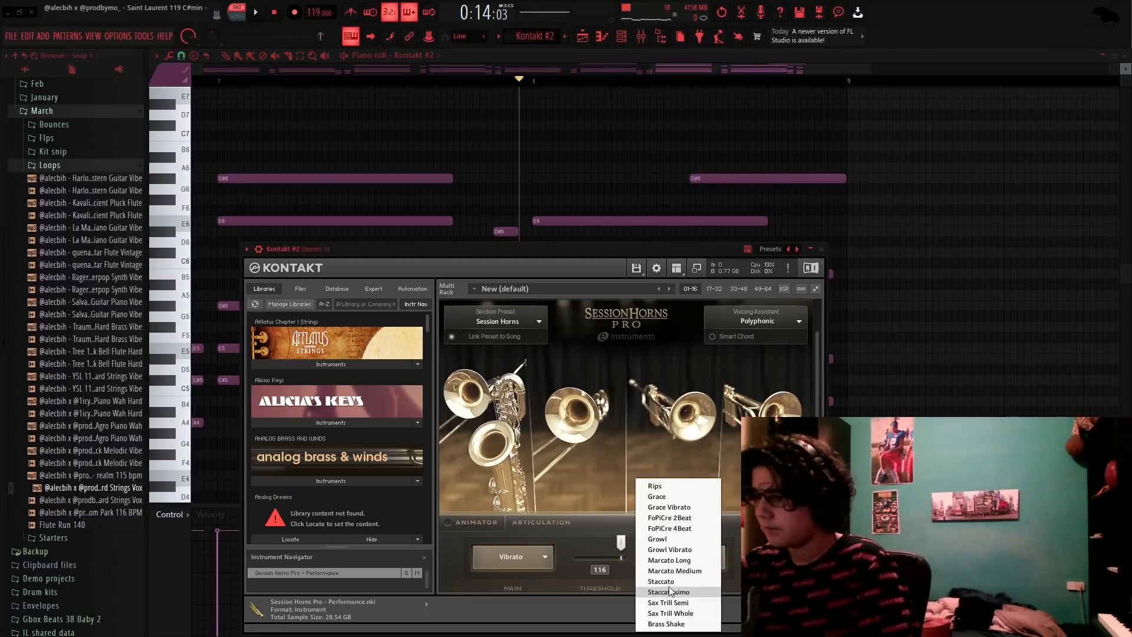
{"action": "left_click", "coordinate": [668, 518]}
{"action": "left_click", "coordinate": [736, 182]}
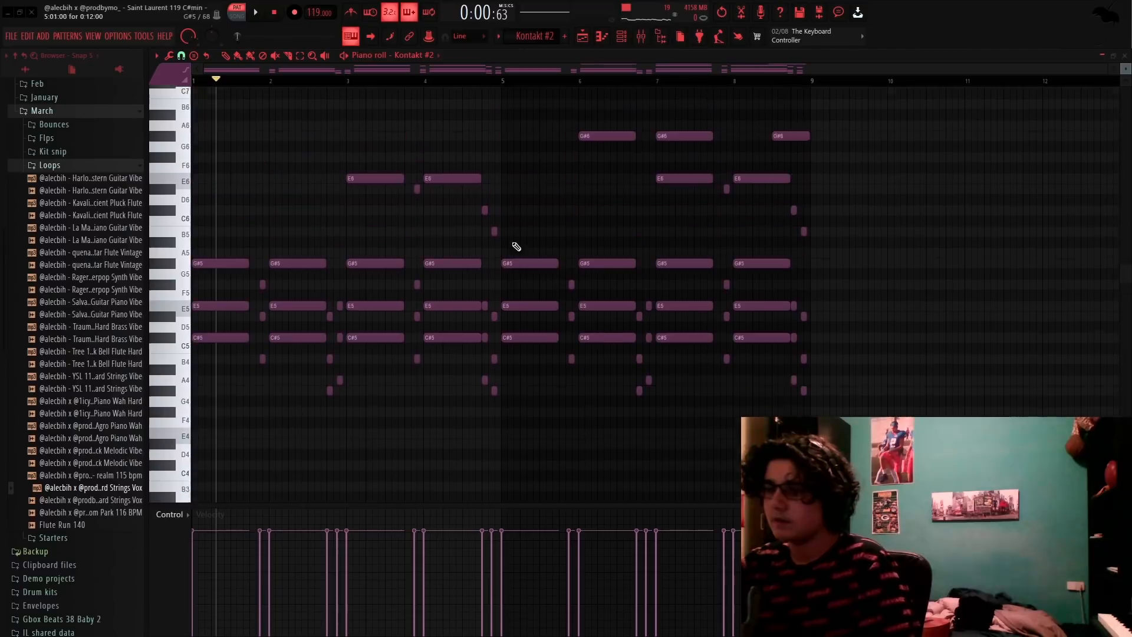
Open the Kontakt pattern on Track 3 in the piano roll and play its chords
{"action": "left_click", "coordinate": [582, 36]}
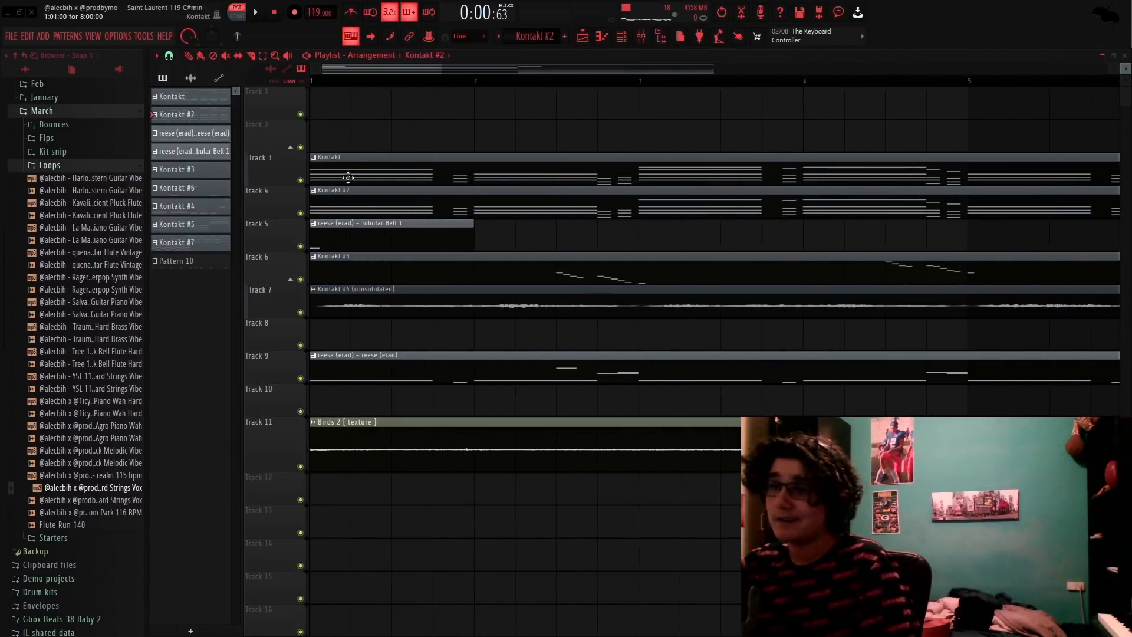
{"action": "double_click", "coordinate": [348, 178]}
{"action": "scroll", "coordinate": [433, 162], "scroll_direction": "down", "scroll_amount": 3}
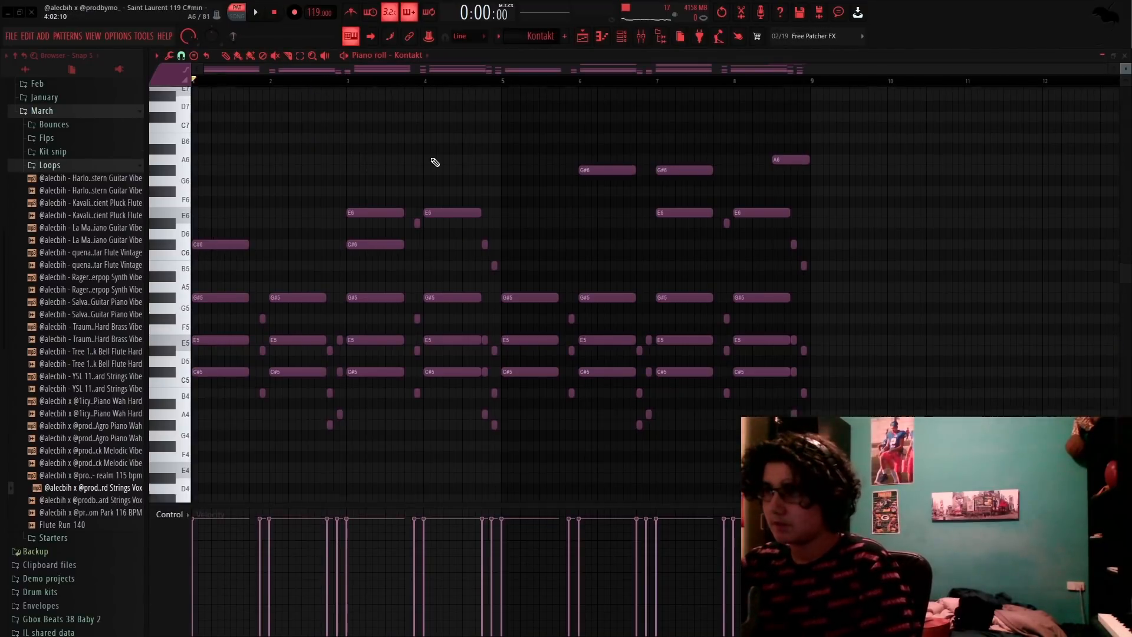
{"action": "scroll", "coordinate": [236, 236], "scroll_direction": "up", "scroll_amount": 3}
{"action": "scroll", "coordinate": [210, 252], "scroll_direction": "down", "scroll_amount": 2}
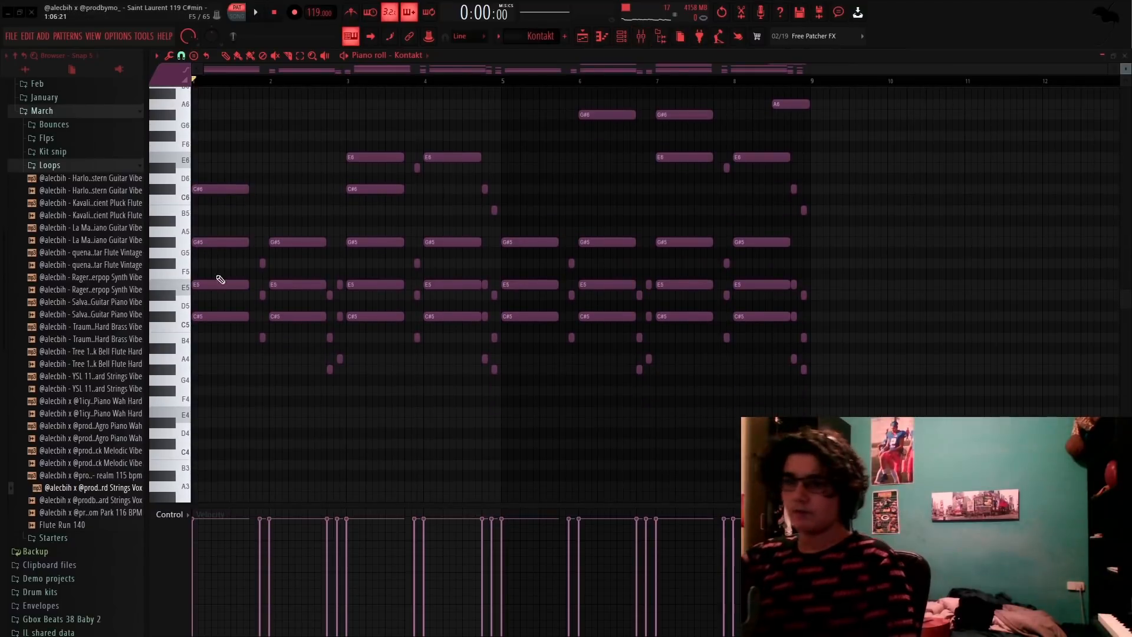
{"action": "scroll", "coordinate": [192, 277], "scroll_direction": "up", "scroll_amount": 3}
{"action": "key", "text": "space"}
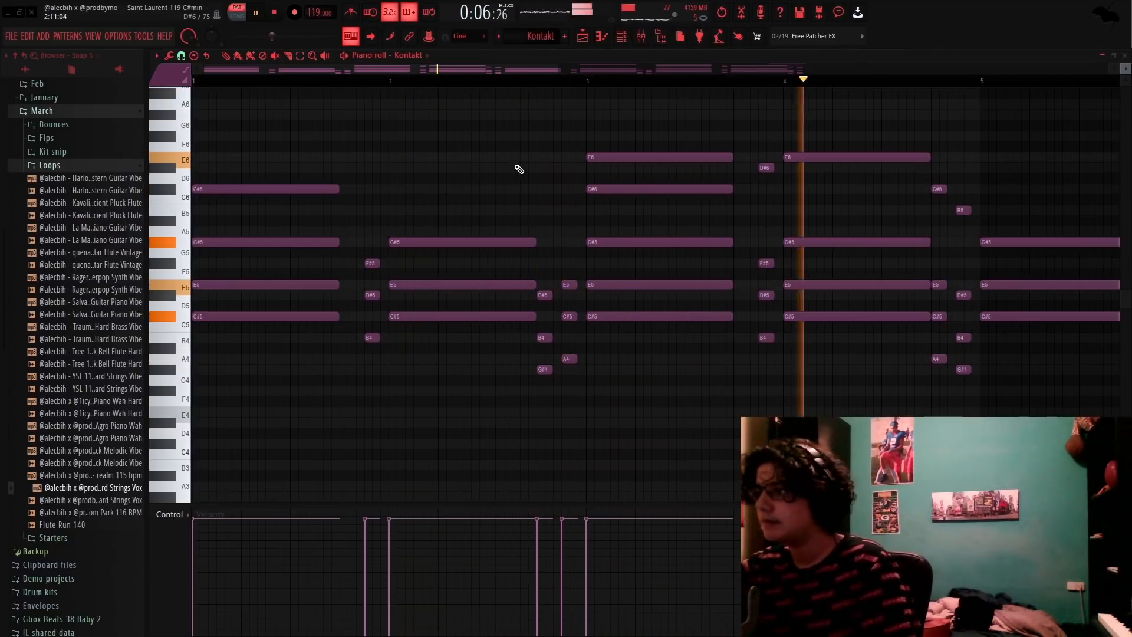
Play the Kontakt chords through to bar 8, stop playback and look over the notes in bars 7 and 8
{"action": "scroll", "coordinate": [518, 170], "scroll_direction": "down", "scroll_amount": 3}
{"action": "scroll", "coordinate": [523, 169], "scroll_direction": "up", "scroll_amount": 1}
{"action": "scroll", "coordinate": [525, 170], "scroll_direction": "up", "scroll_amount": 1}
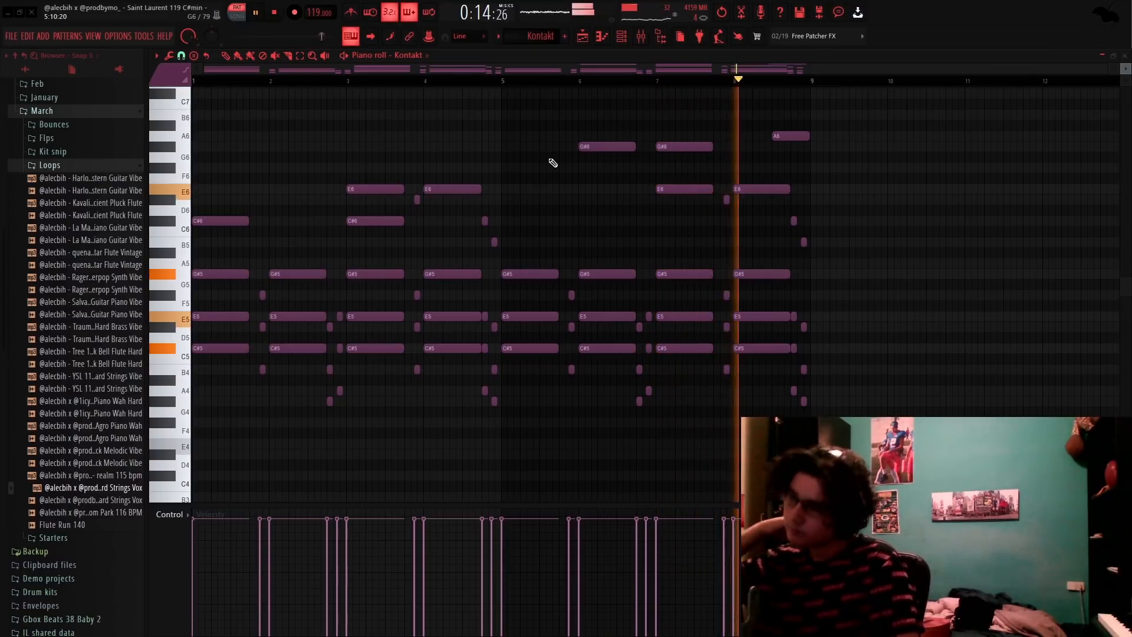
{"action": "key", "text": "space"}
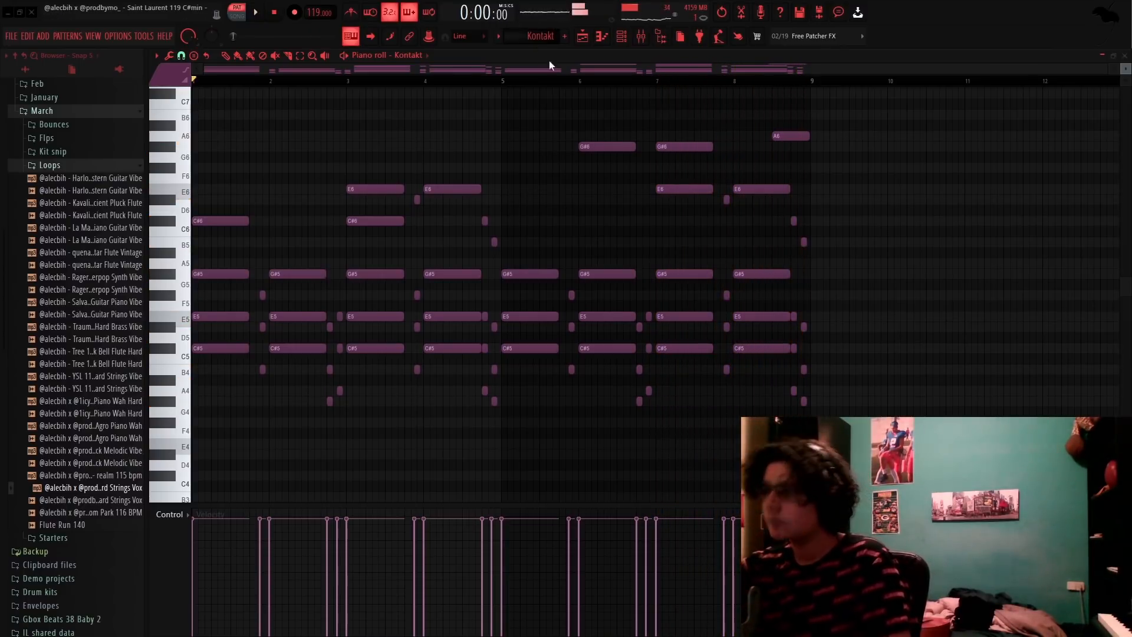
{"action": "scroll", "coordinate": [420, 253], "scroll_direction": "down", "scroll_amount": 3}
{"action": "scroll", "coordinate": [424, 270], "scroll_direction": "up", "scroll_amount": 5}
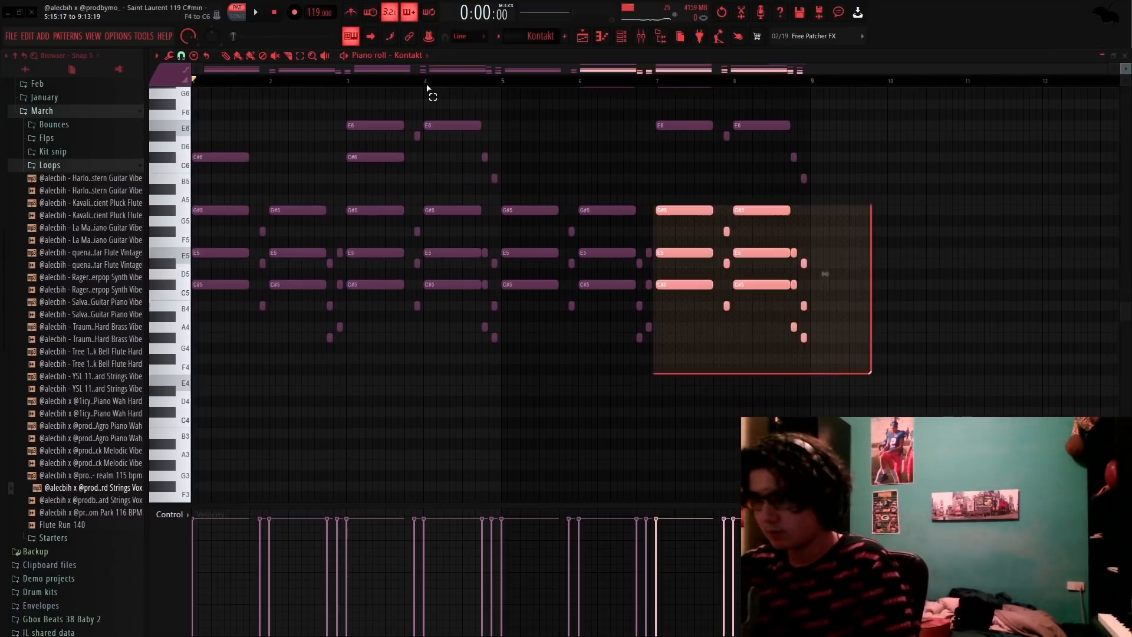
Inspect the Kontakt channel's horn instrument and the Parametric EQ 2, EffectRack and RC-20 Retro Color effects on mixer Insert 1
{"action": "left_click", "coordinate": [625, 39]}
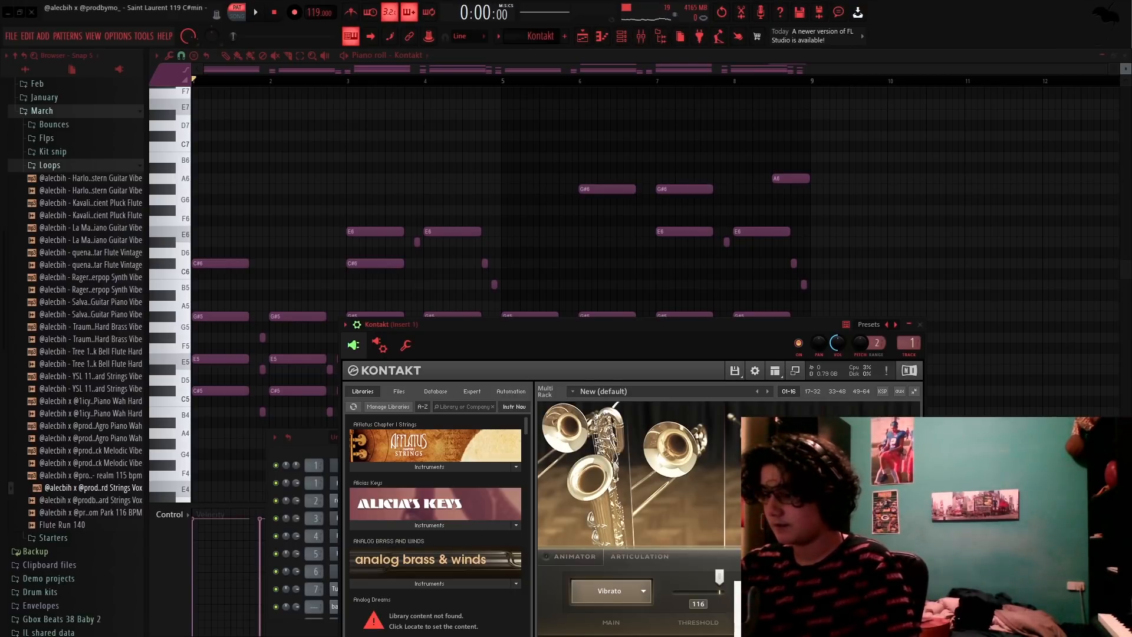
{"action": "left_click", "coordinate": [943, 513]}
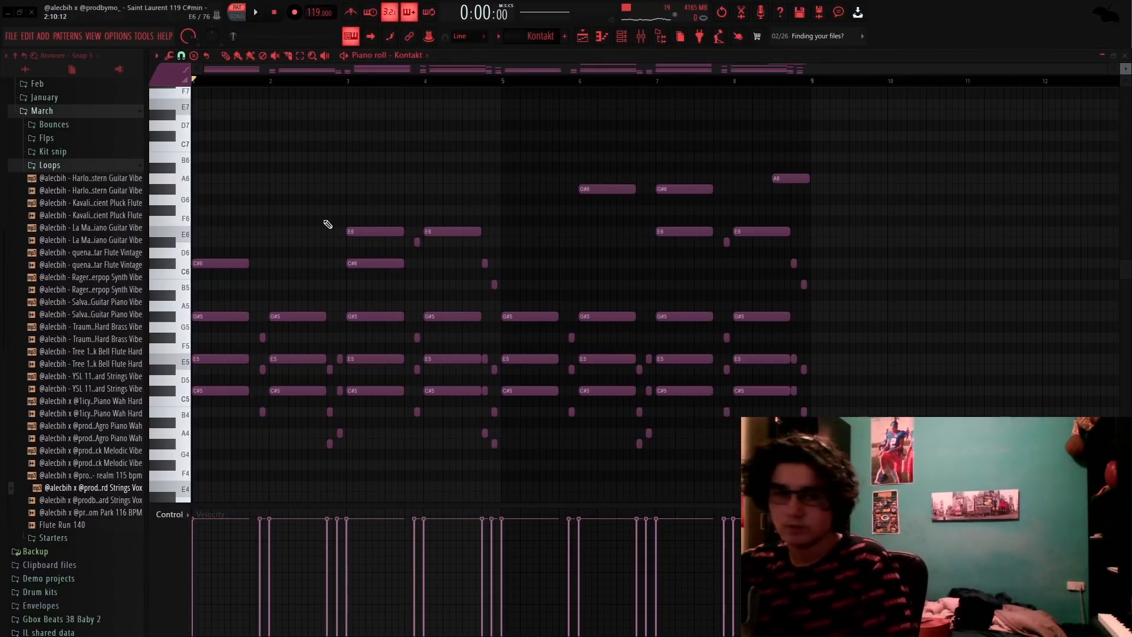
{"action": "key", "text": "F9"}
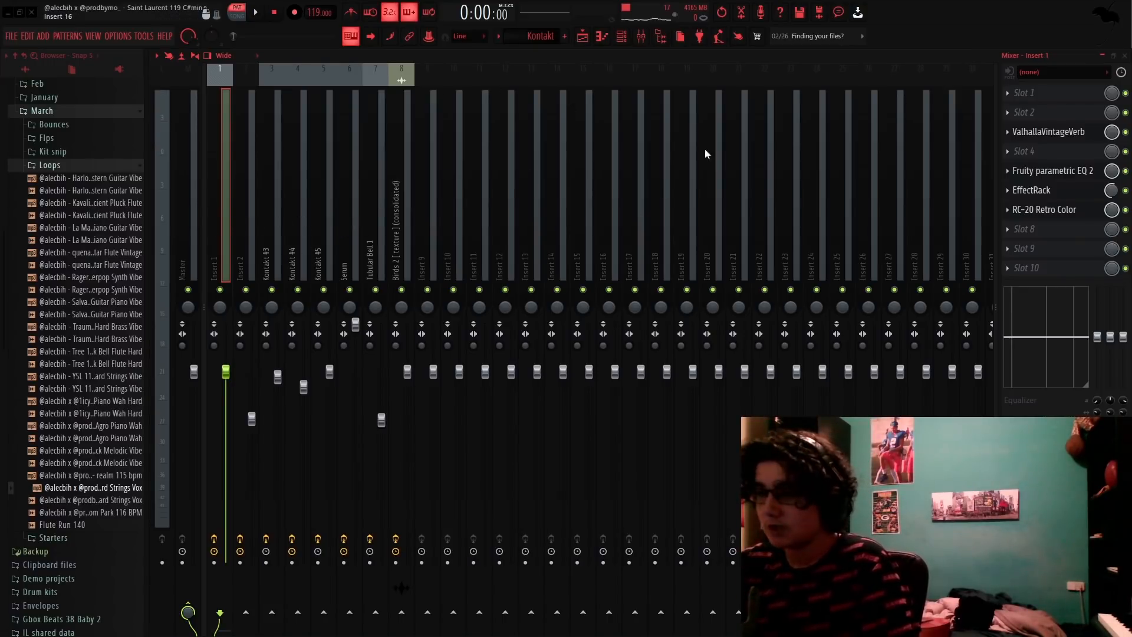
{"action": "left_click", "coordinate": [1048, 131]}
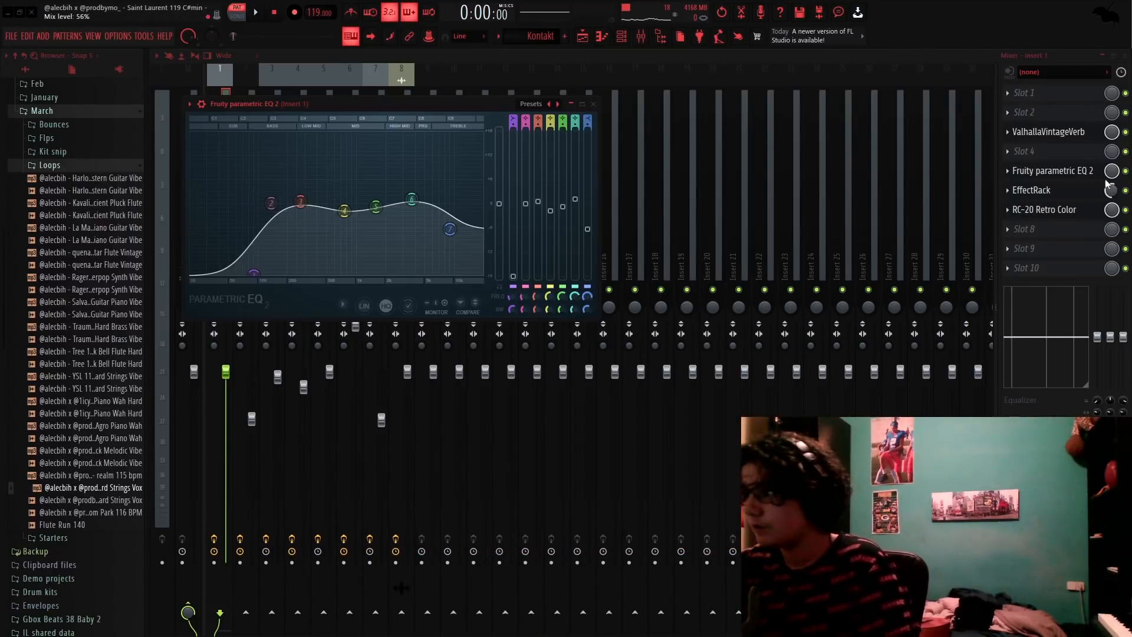
{"action": "left_click", "coordinate": [1101, 189]}
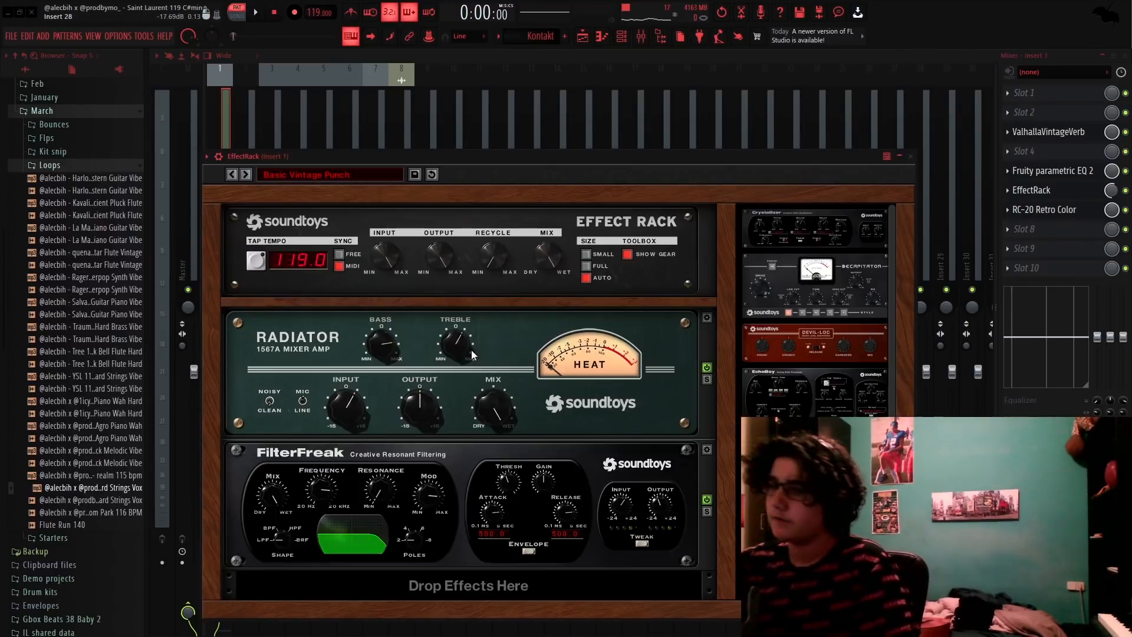
{"action": "left_click", "coordinate": [1052, 211]}
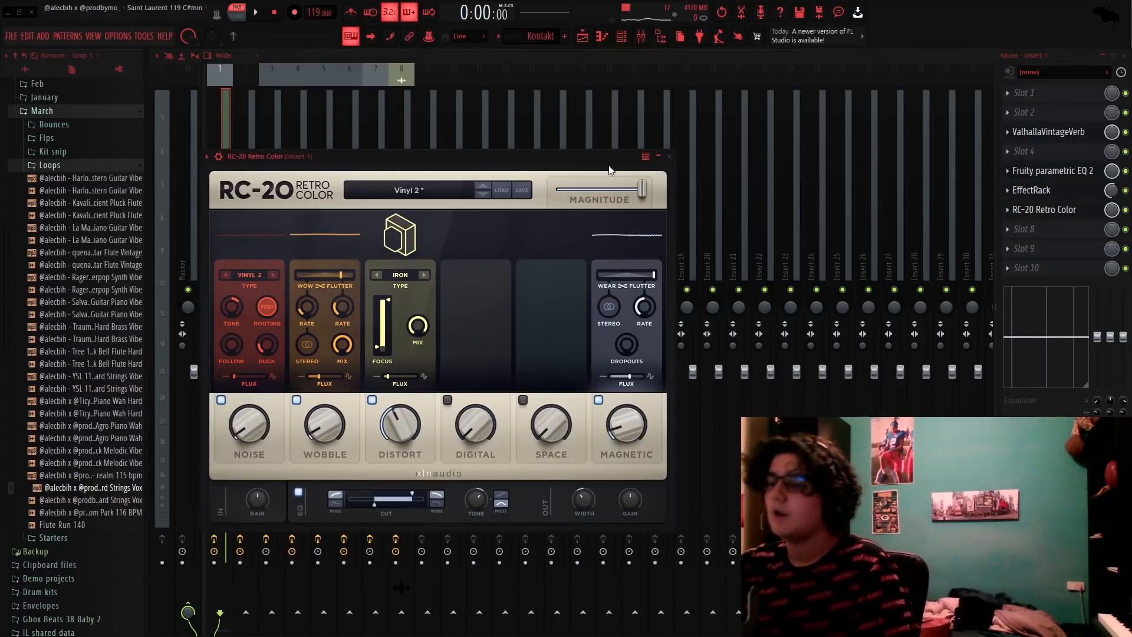
{"action": "left_click", "coordinate": [663, 157]}
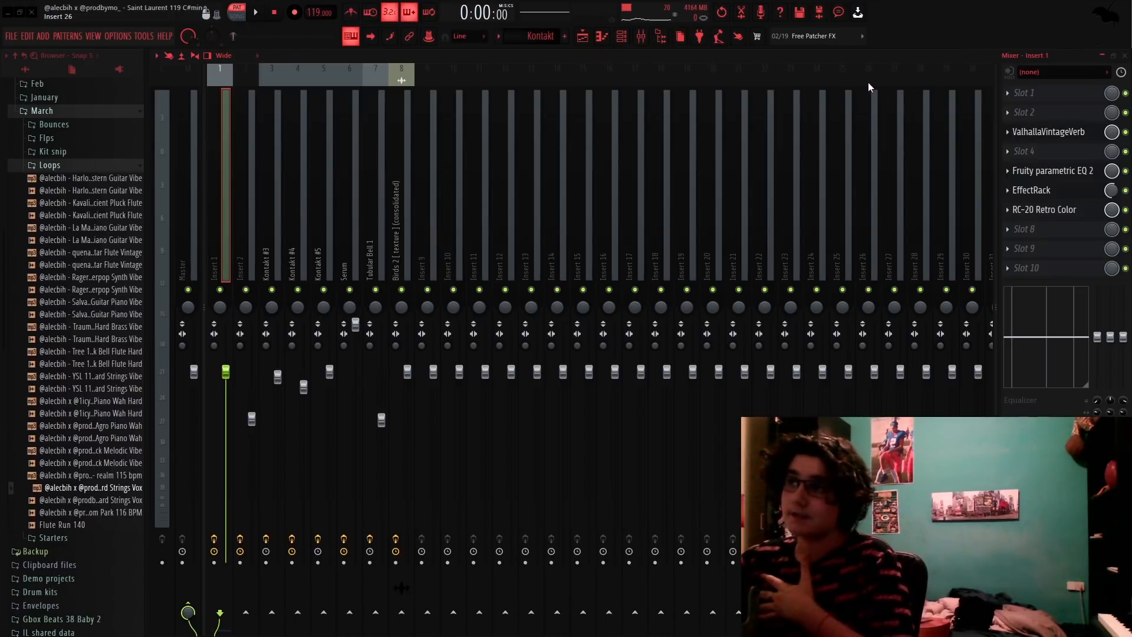
Open the Kontakt #3 pattern on Track 6 in the piano roll, play its descending runs and stop playback
{"action": "left_click", "coordinate": [644, 36]}
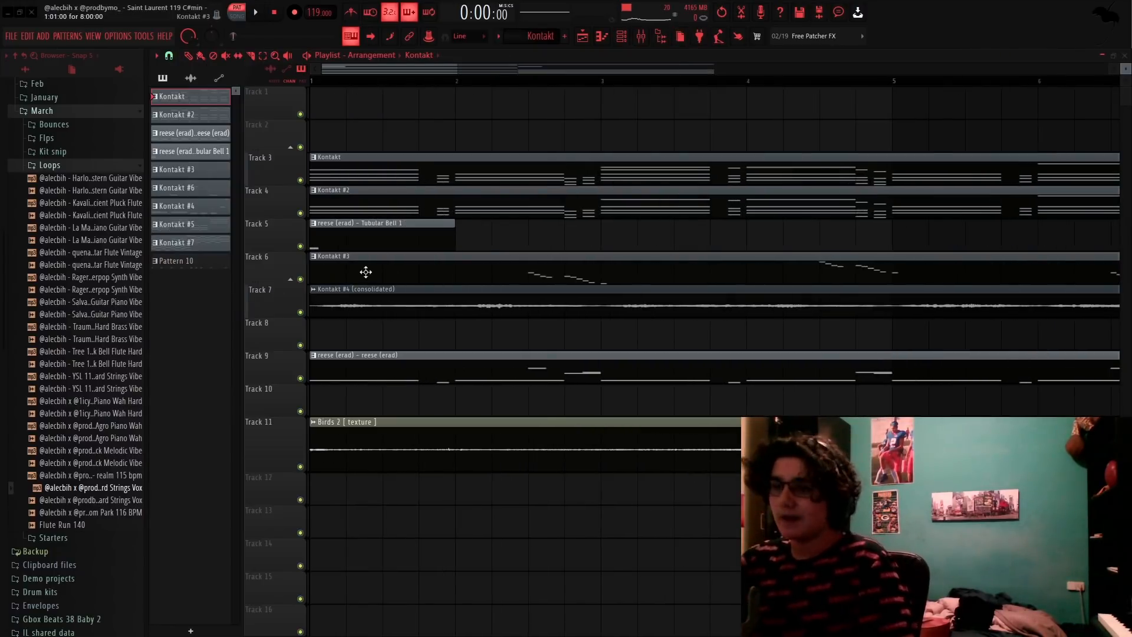
{"action": "left_click", "coordinate": [367, 271]}
{"action": "scroll", "coordinate": [298, 154], "scroll_direction": "up", "scroll_amount": 3}
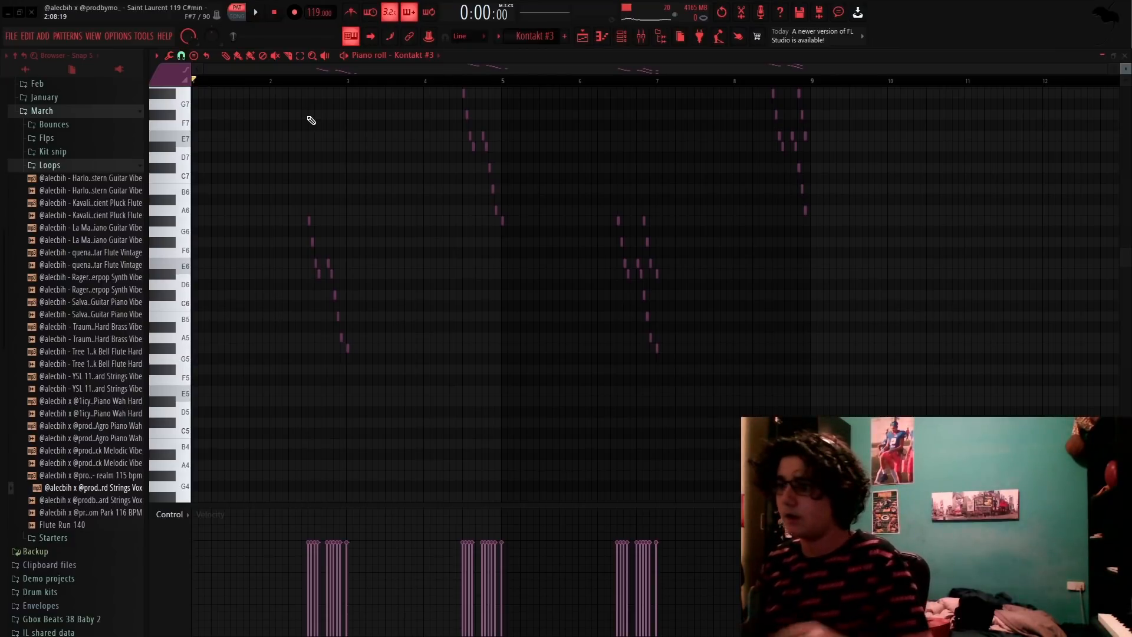
{"action": "key", "text": "space"}
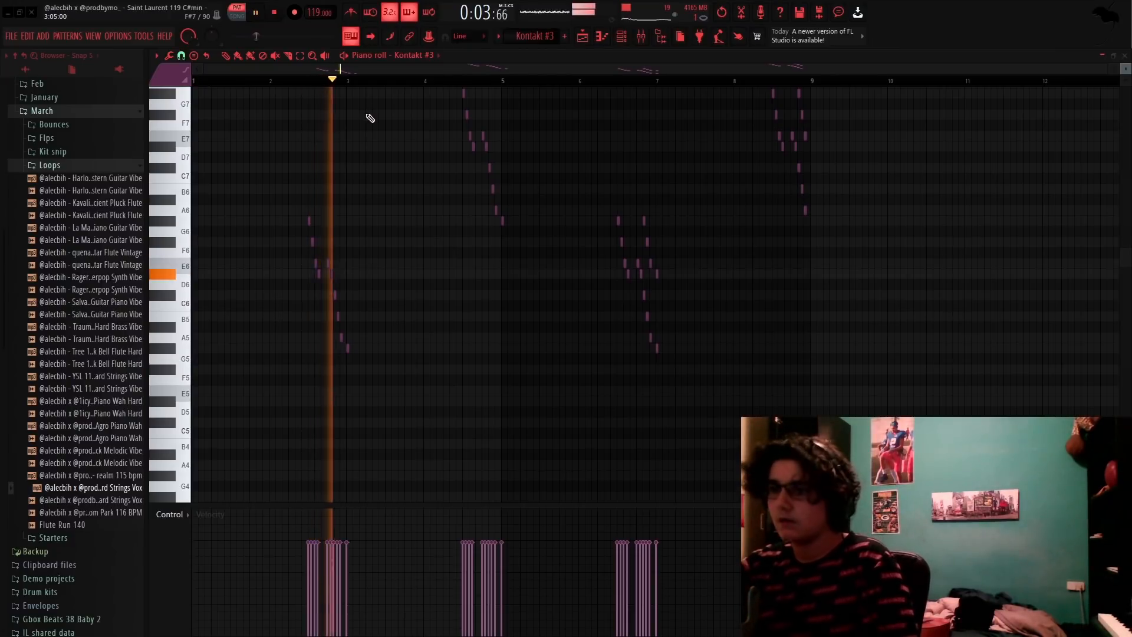
{"action": "scroll", "coordinate": [426, 170], "scroll_direction": "up", "scroll_amount": 6}
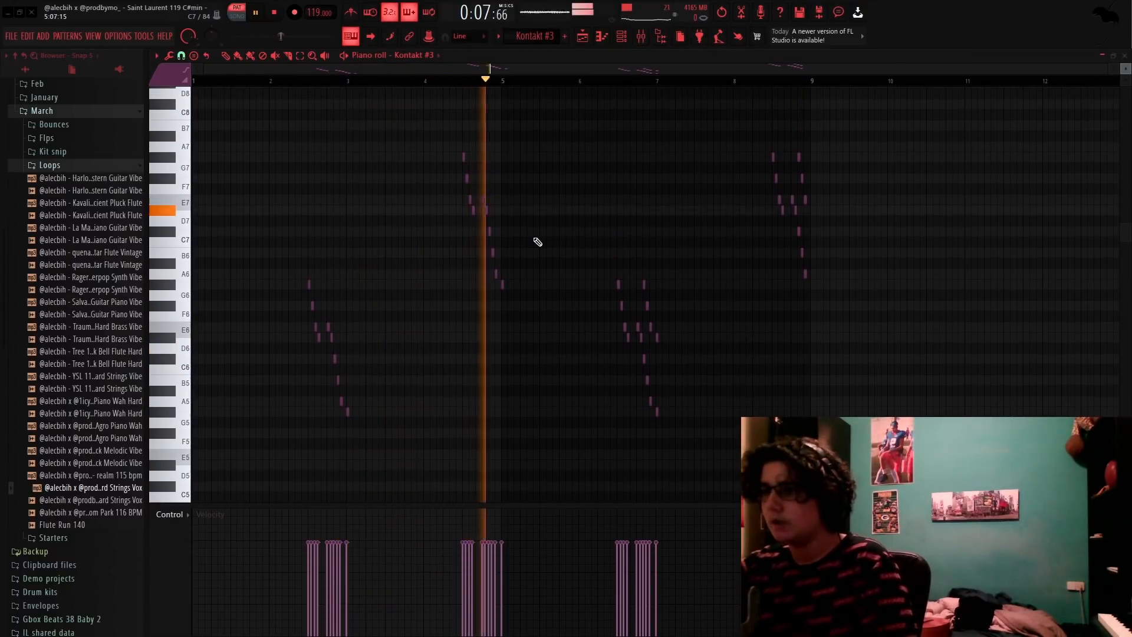
{"action": "key", "text": "space"}
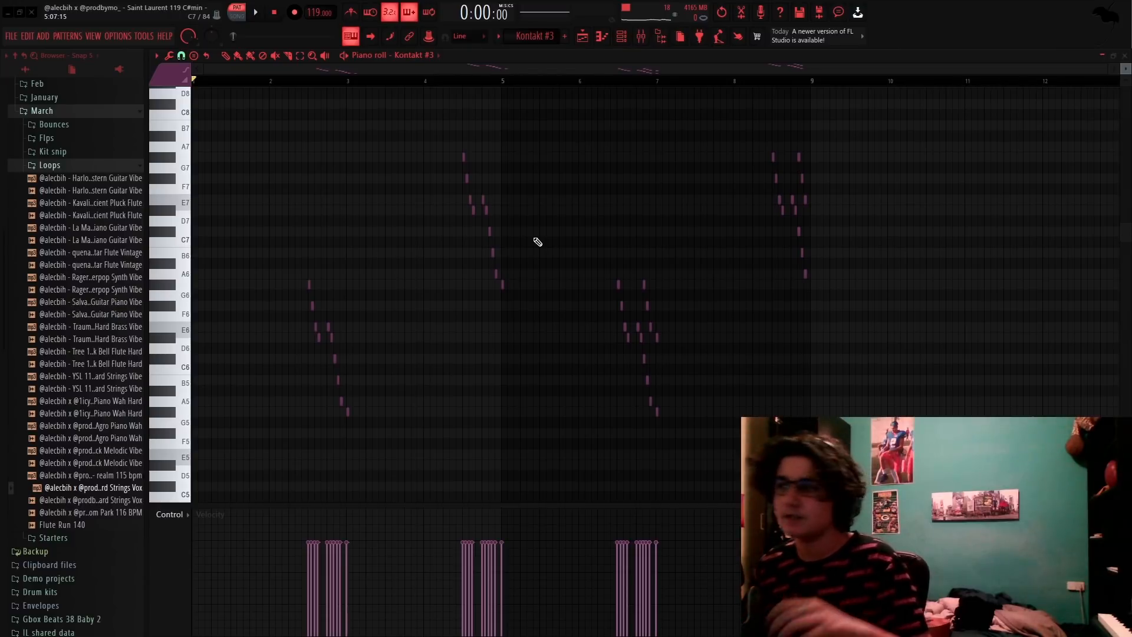
Examine the notes and spacing of the descending run at the end of bar 2 in the Kontakt #3 pattern
{"action": "scroll", "coordinate": [416, 298], "scroll_direction": "down", "scroll_amount": 3}
{"action": "scroll", "coordinate": [289, 316], "scroll_direction": "up", "scroll_amount": 1}
{"action": "scroll", "coordinate": [291, 314], "scroll_direction": "down", "scroll_amount": 1}
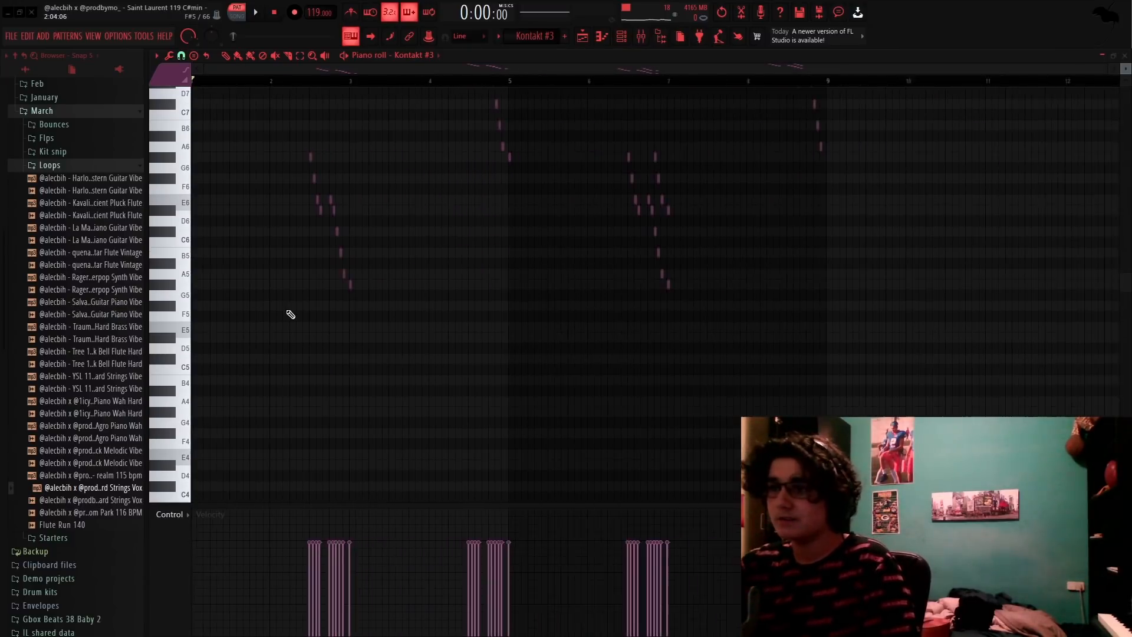
{"action": "scroll", "coordinate": [292, 313], "scroll_direction": "up", "scroll_amount": 3}
{"action": "scroll", "coordinate": [253, 324], "scroll_direction": "up", "scroll_amount": 2}
{"action": "scroll", "coordinate": [224, 236], "scroll_direction": "down", "scroll_amount": 2}
{"action": "scroll", "coordinate": [200, 147], "scroll_direction": "up", "scroll_amount": 2}
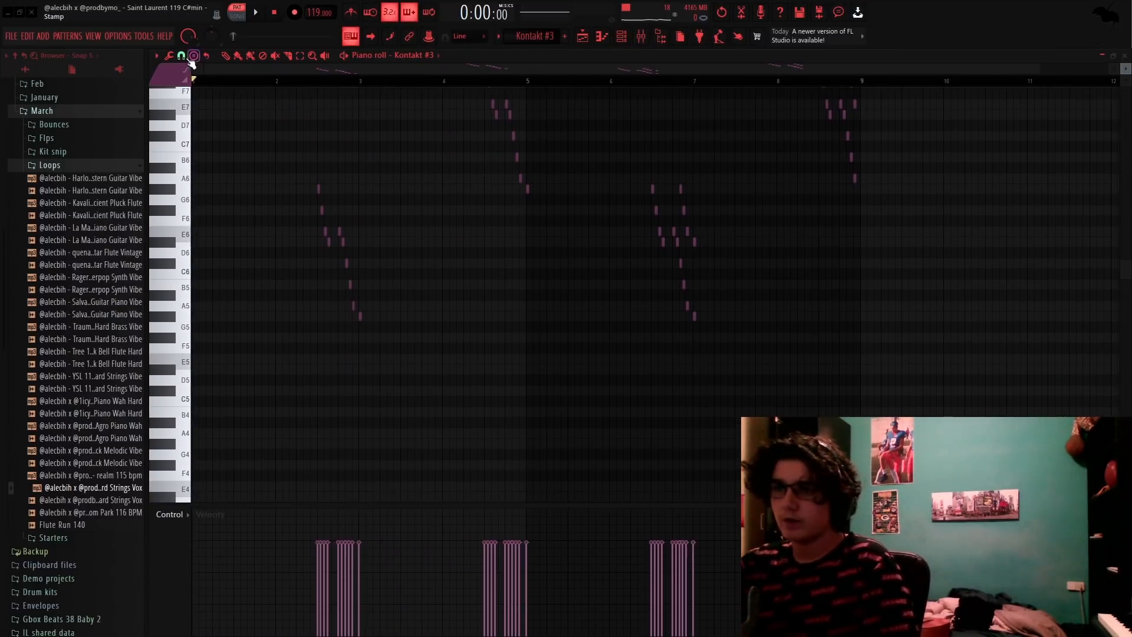
{"action": "left_click", "coordinate": [181, 54]}
{"action": "left_click", "coordinate": [191, 168]}
{"action": "scroll", "coordinate": [316, 243], "scroll_direction": "up", "scroll_amount": 4}
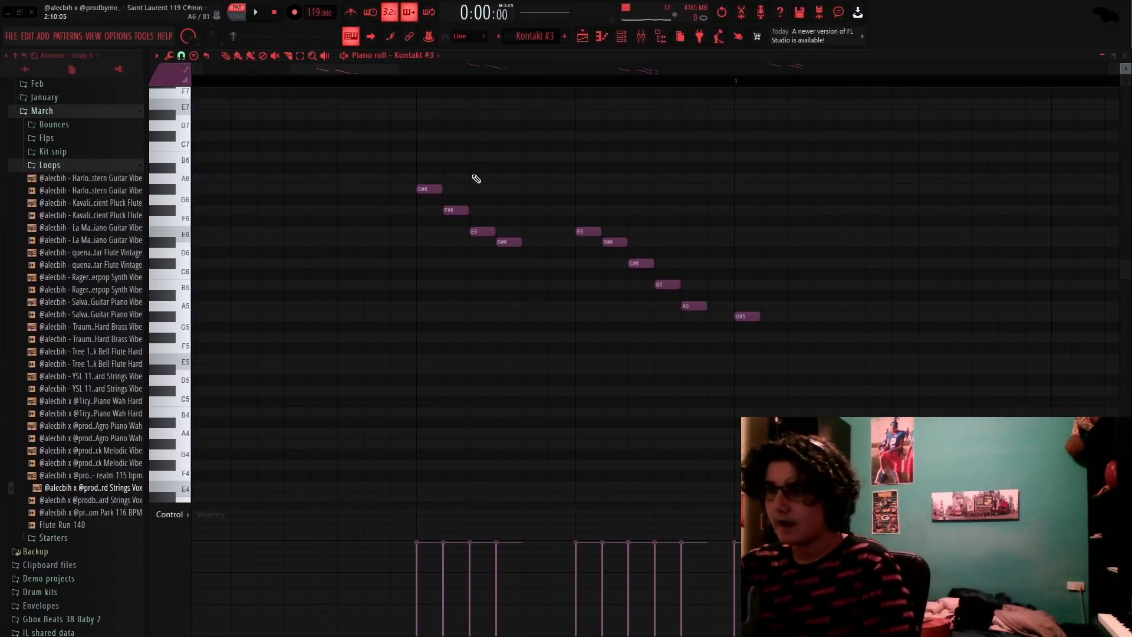
{"action": "scroll", "coordinate": [481, 189], "scroll_direction": "down", "scroll_amount": 4}
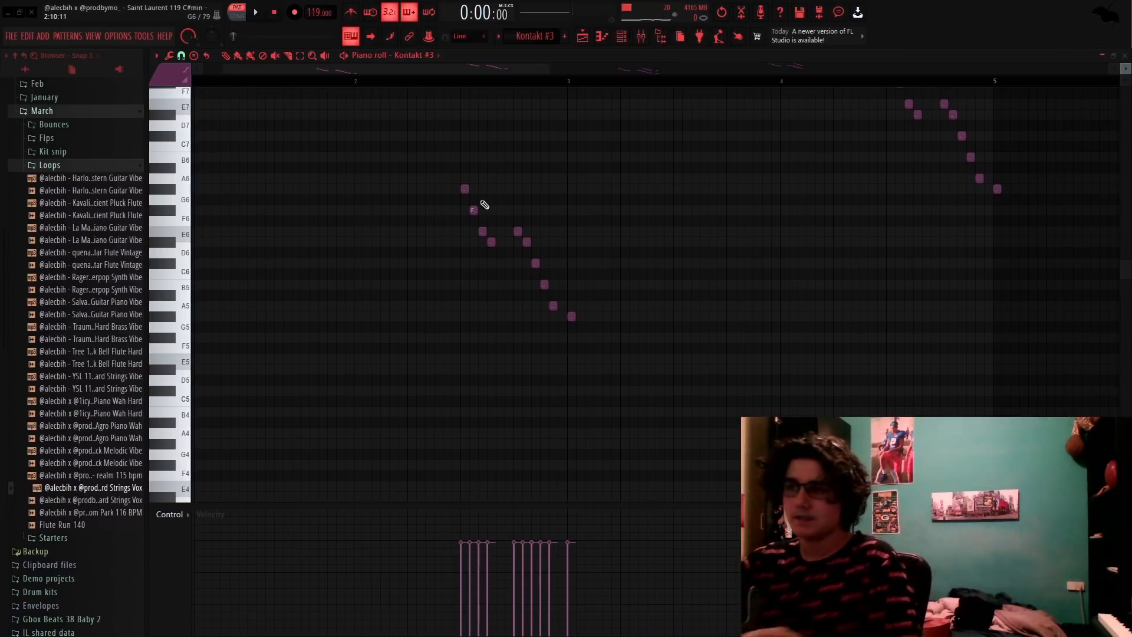
{"action": "scroll", "coordinate": [475, 204], "scroll_direction": "up", "scroll_amount": 4}
{"action": "scroll", "coordinate": [472, 204], "scroll_direction": "up", "scroll_amount": 1}
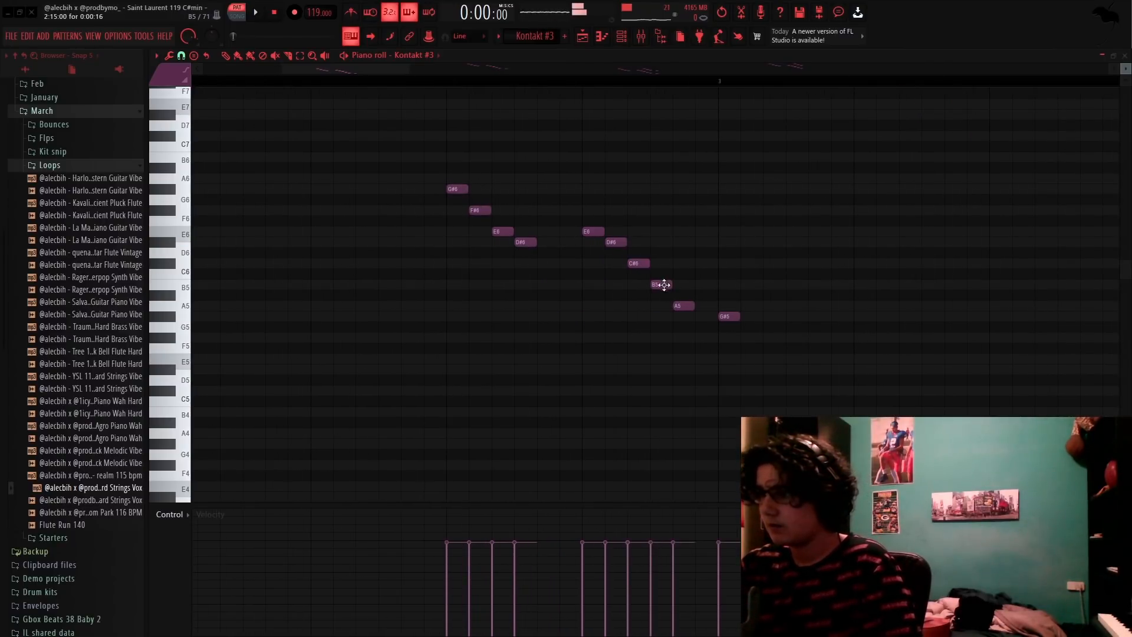
Compare the lower-octave runs across bars 2 to 6 by selecting them, and clear the selection
{"action": "scroll", "coordinate": [736, 319], "scroll_direction": "down", "scroll_amount": 5}
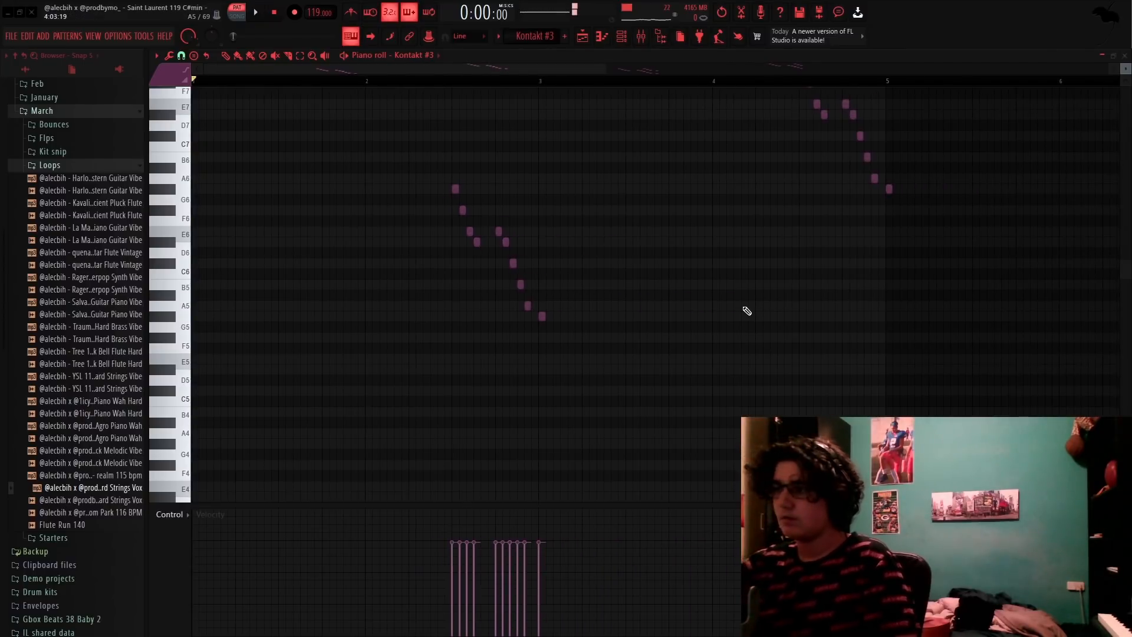
{"action": "scroll", "coordinate": [735, 392], "scroll_direction": "down", "scroll_amount": 3}
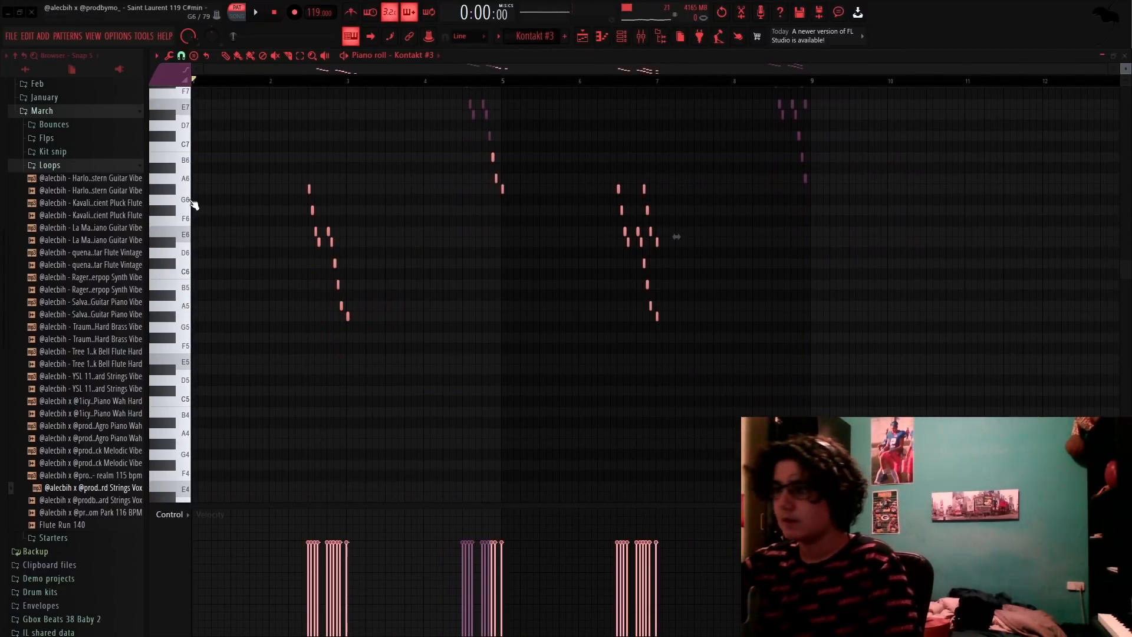
{"action": "left_click", "coordinate": [501, 294]}
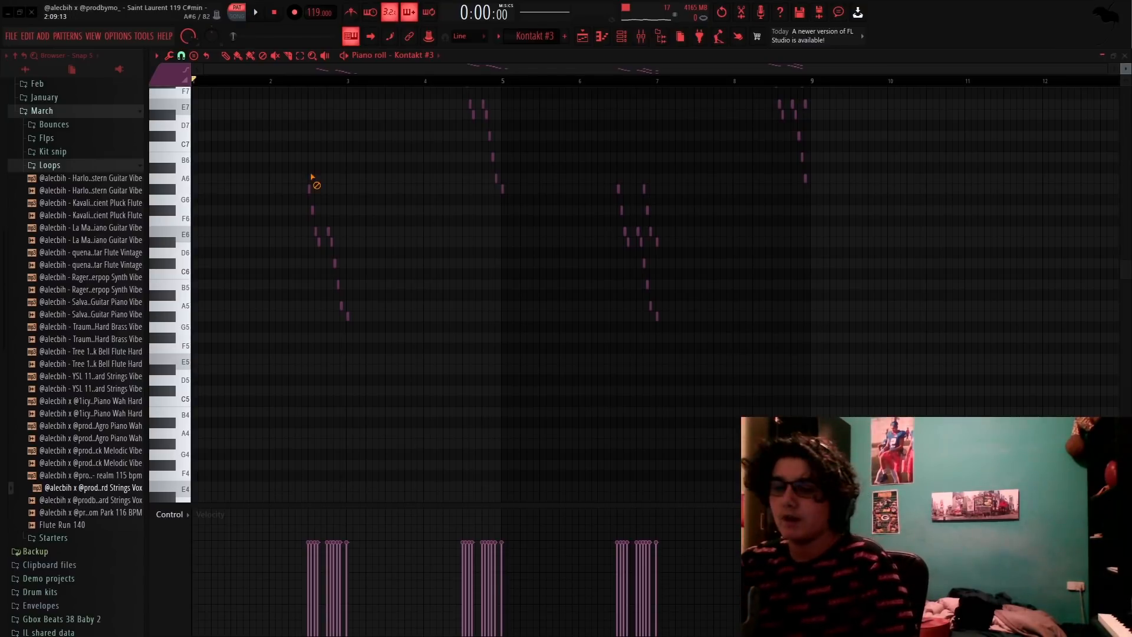
Open the Kontakt #3 channel to inspect its Heroine Strings Stacc instrument, and close it to review the runs
{"action": "left_click", "coordinate": [641, 36]}
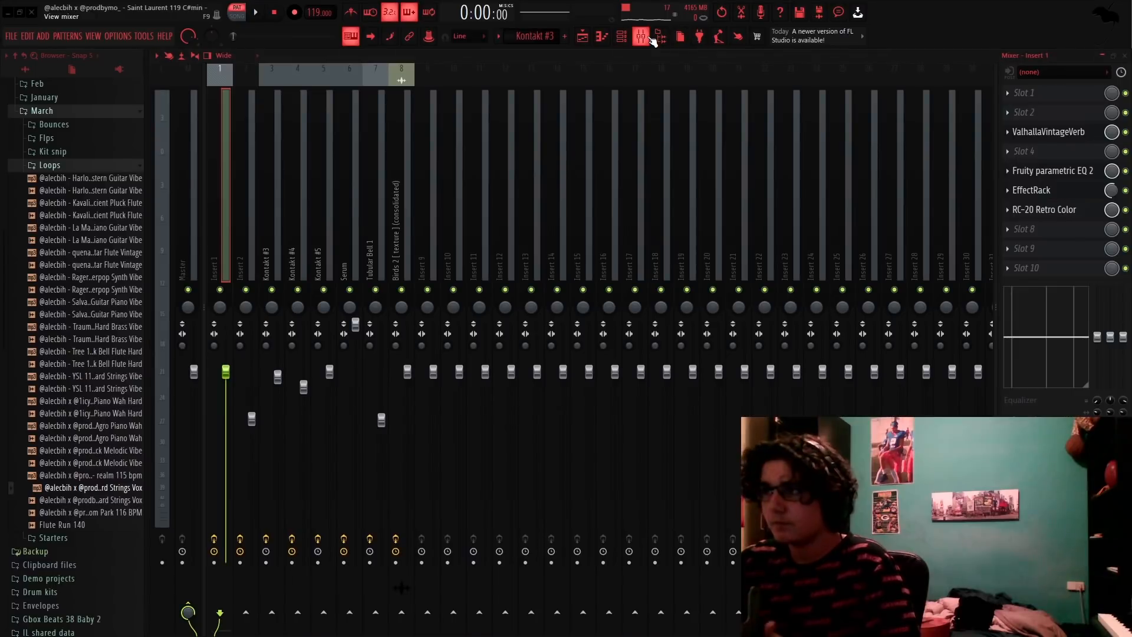
{"action": "left_click", "coordinate": [603, 36]}
{"action": "left_click", "coordinate": [622, 37]}
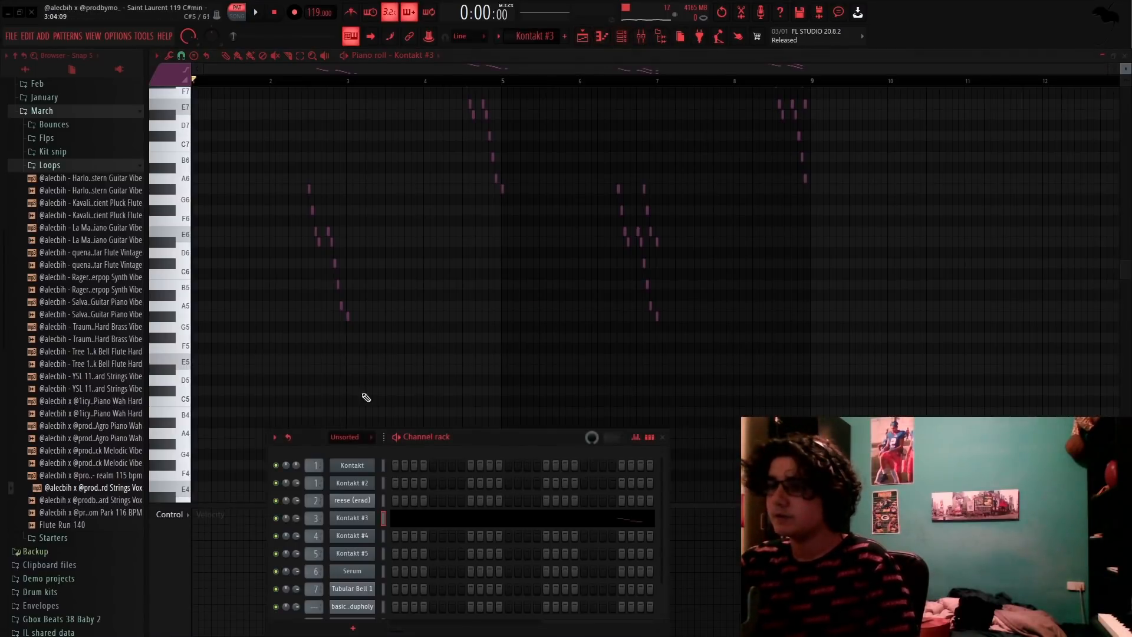
{"action": "left_click", "coordinate": [352, 518]}
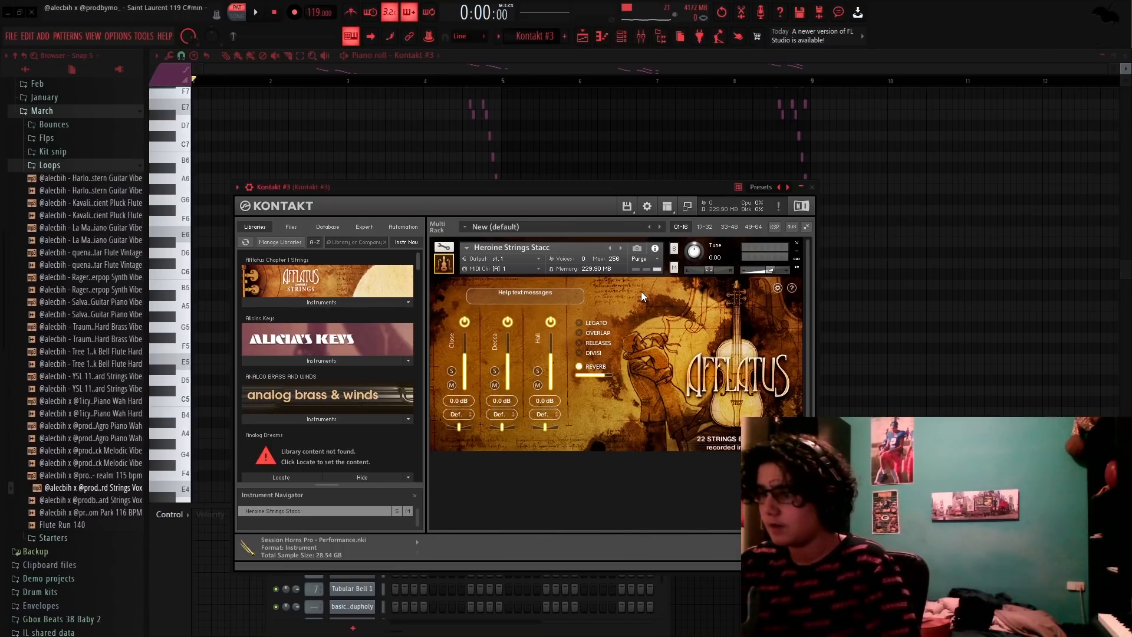
{"action": "left_click_drag", "start_coordinate": [639, 187], "coordinate": [593, 372]}
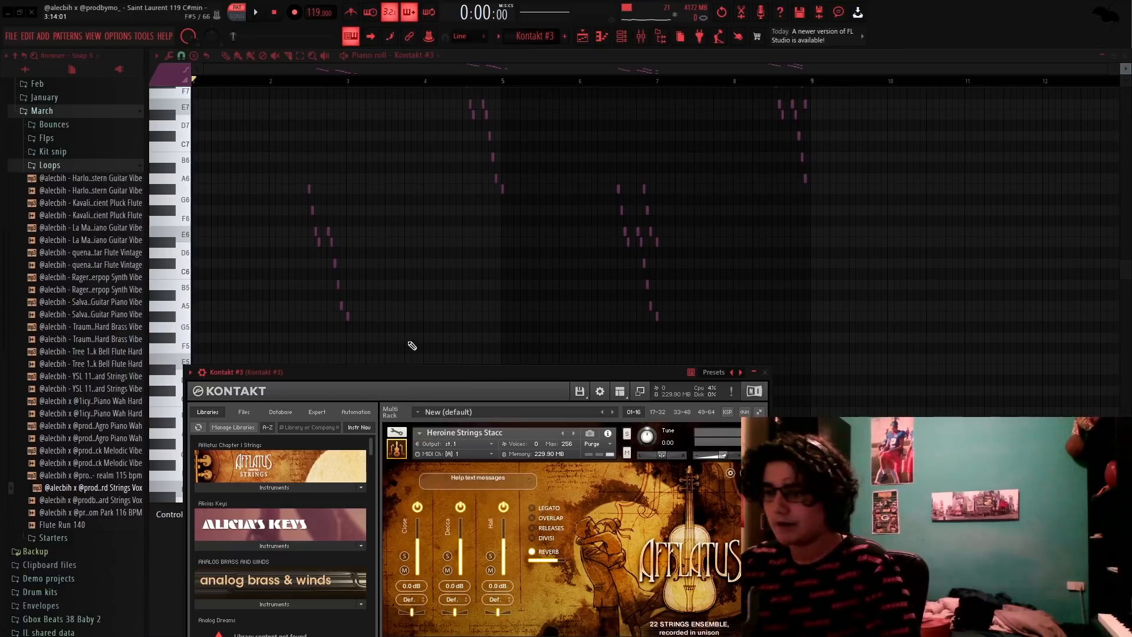
{"action": "right_click", "coordinate": [909, 319]}
{"action": "scroll", "coordinate": [819, 301], "scroll_direction": "up", "scroll_amount": 2}
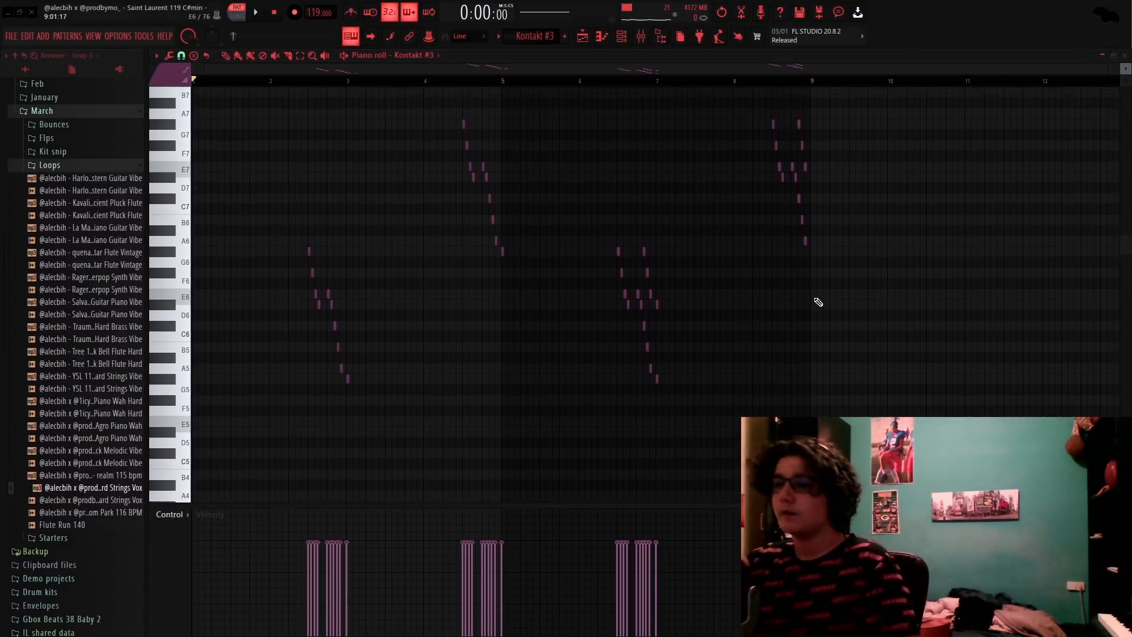
{"action": "scroll", "coordinate": [822, 300], "scroll_direction": "down", "scroll_amount": 3}
{"action": "right_click", "coordinate": [826, 299]}
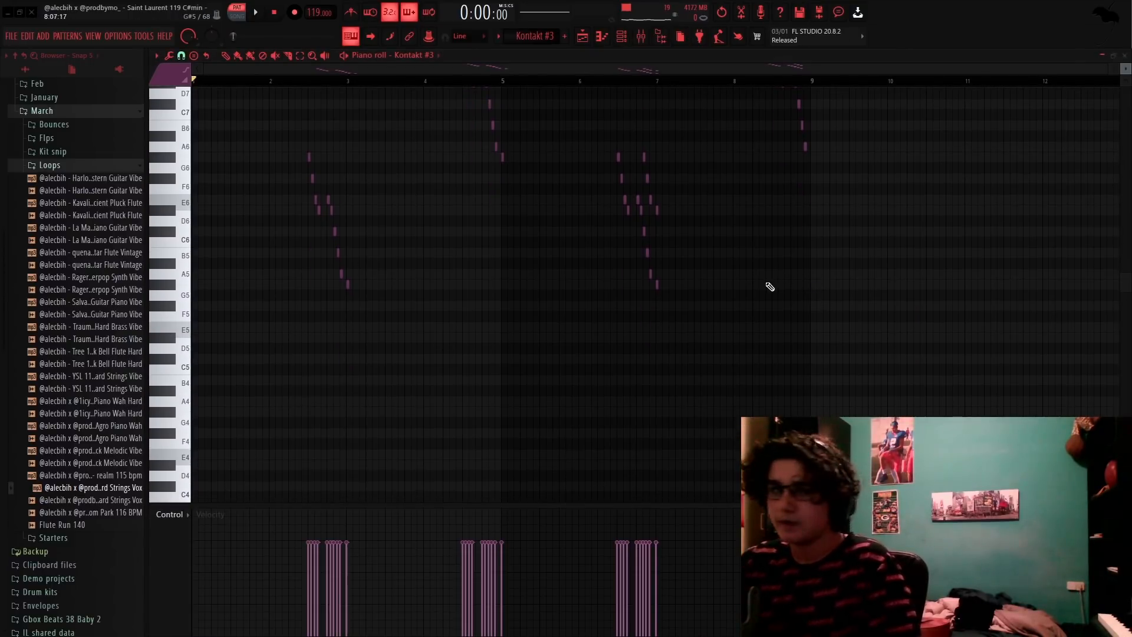
Inspect the Fruity Reeverb 2 and Fruity Parametric EQ 2 settings on the Kontakt #3 mixer track
{"action": "left_click", "coordinate": [621, 36]}
{"action": "left_click", "coordinate": [639, 37]}
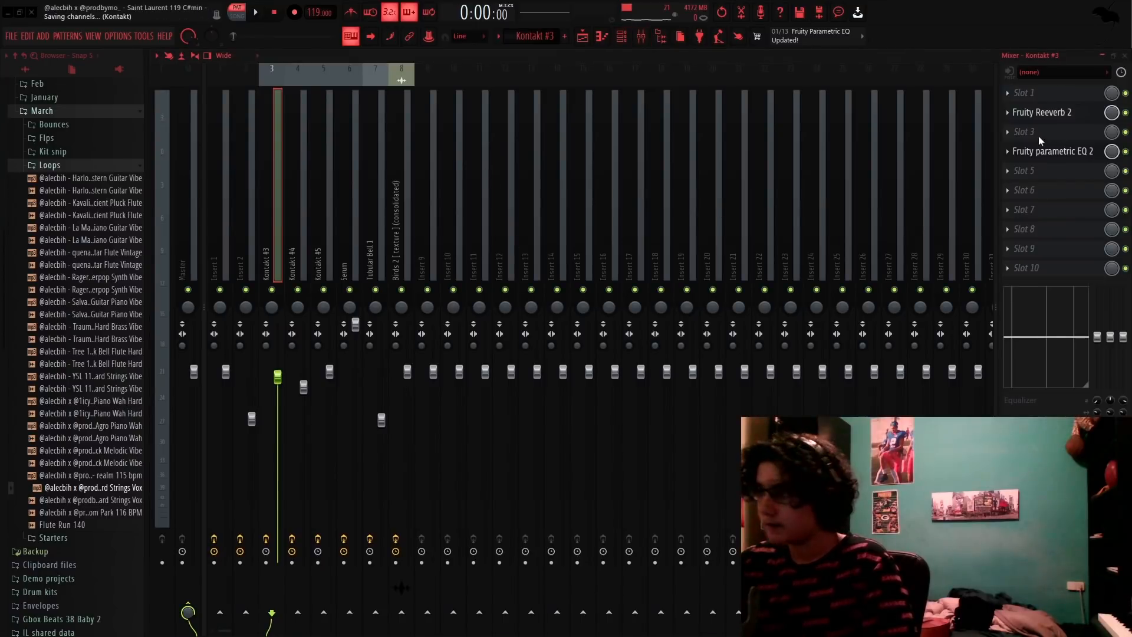
{"action": "left_click", "coordinate": [1091, 117]}
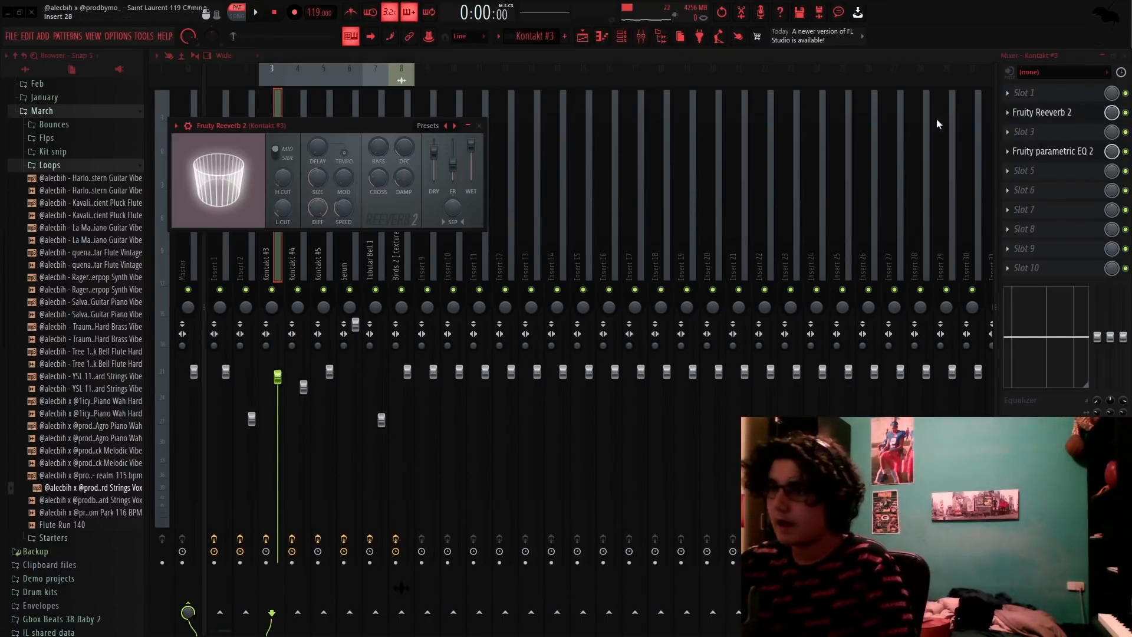
{"action": "left_click", "coordinate": [1062, 151]}
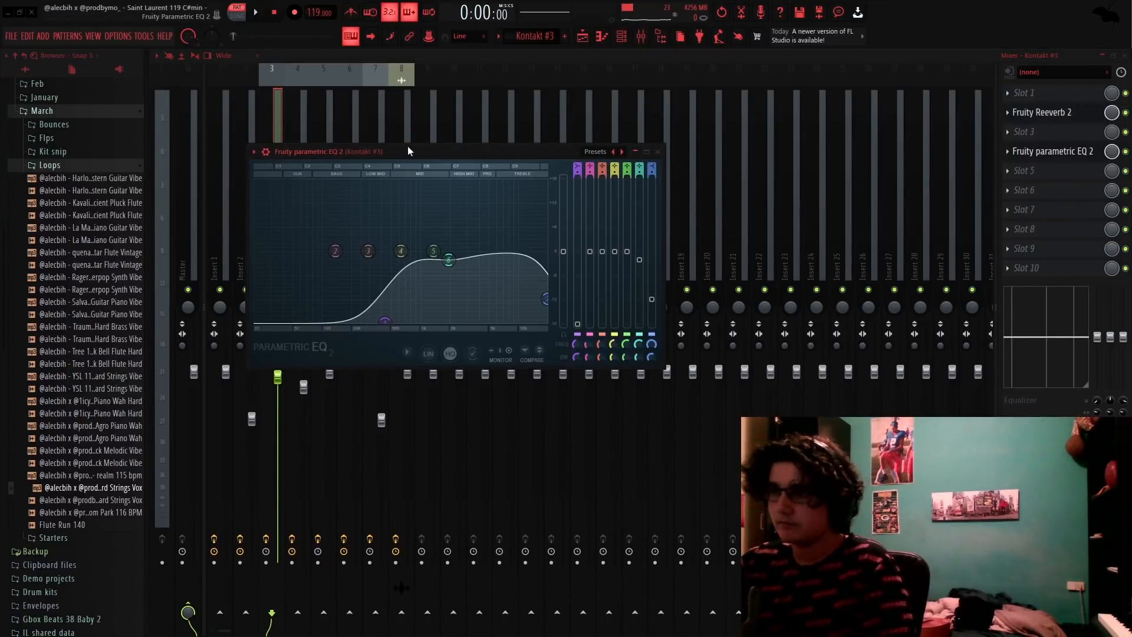
Move the EQ window aside, listen to the Kontakt #3 pattern with its effects, and return to the playlist
{"action": "left_click_drag", "start_coordinate": [307, 152], "coordinate": [371, 569]}
{"action": "key", "text": "space"}
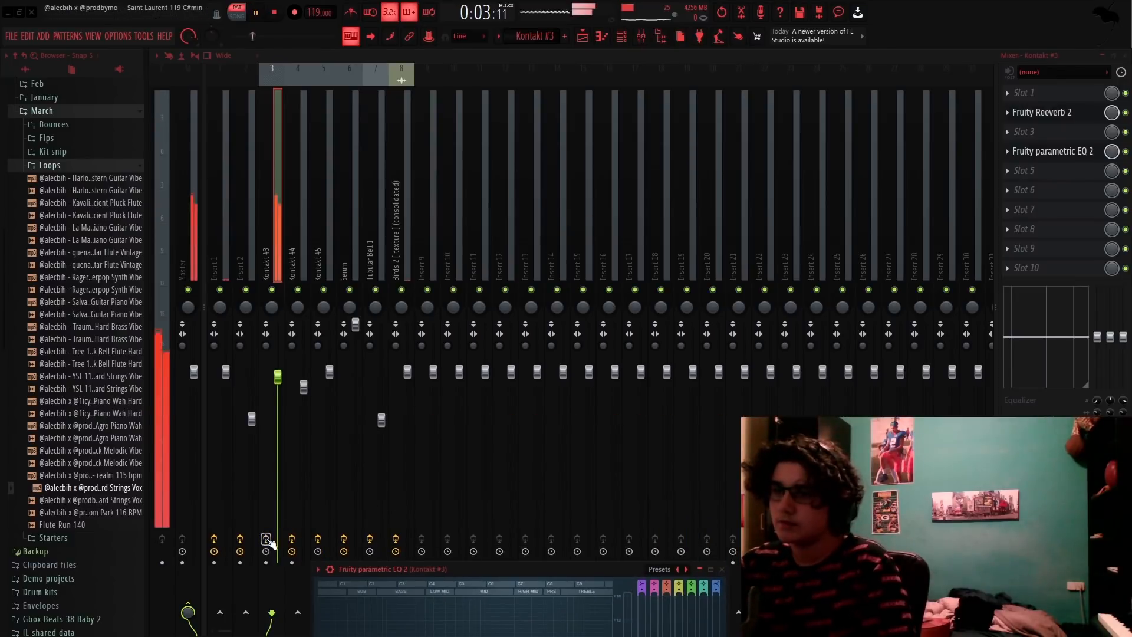
{"action": "key", "text": "space"}
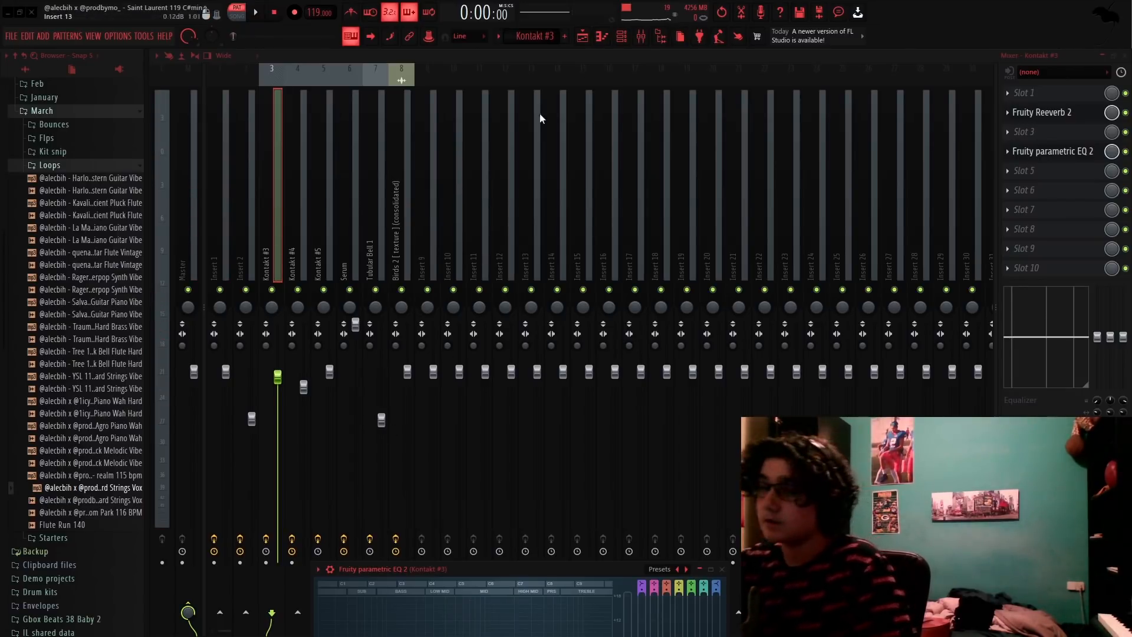
{"action": "left_click", "coordinate": [582, 36]}
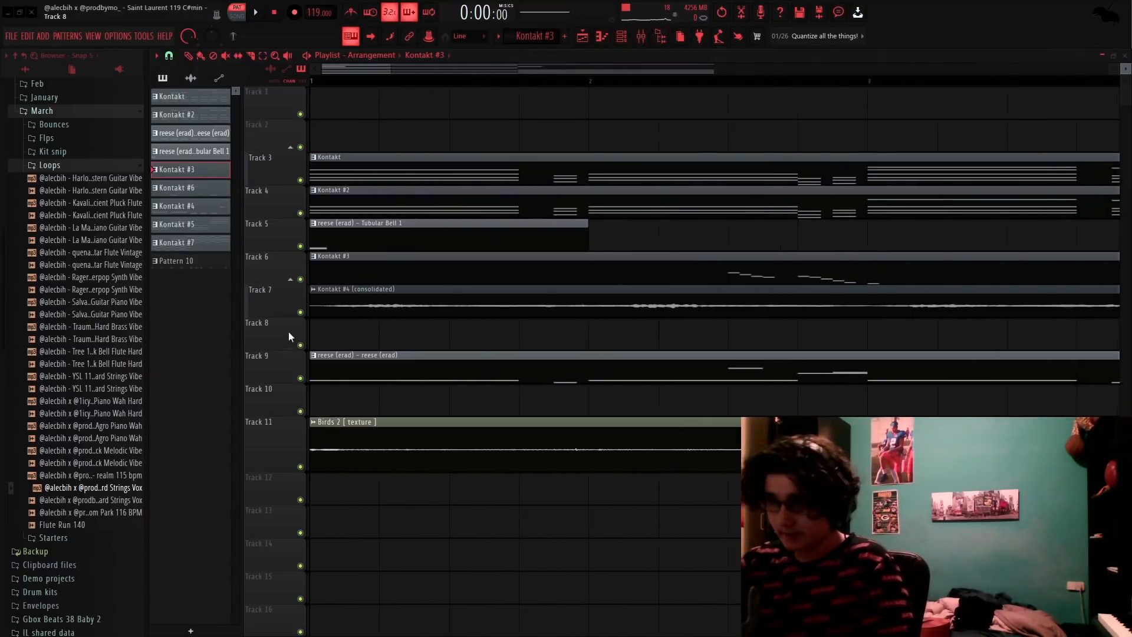
Open the Kontakt #4 pattern's notes and play it through to review the melody up to its last high note
{"action": "scroll", "coordinate": [446, 145], "scroll_direction": "down", "scroll_amount": 5}
{"action": "double_click", "coordinate": [177, 206]}
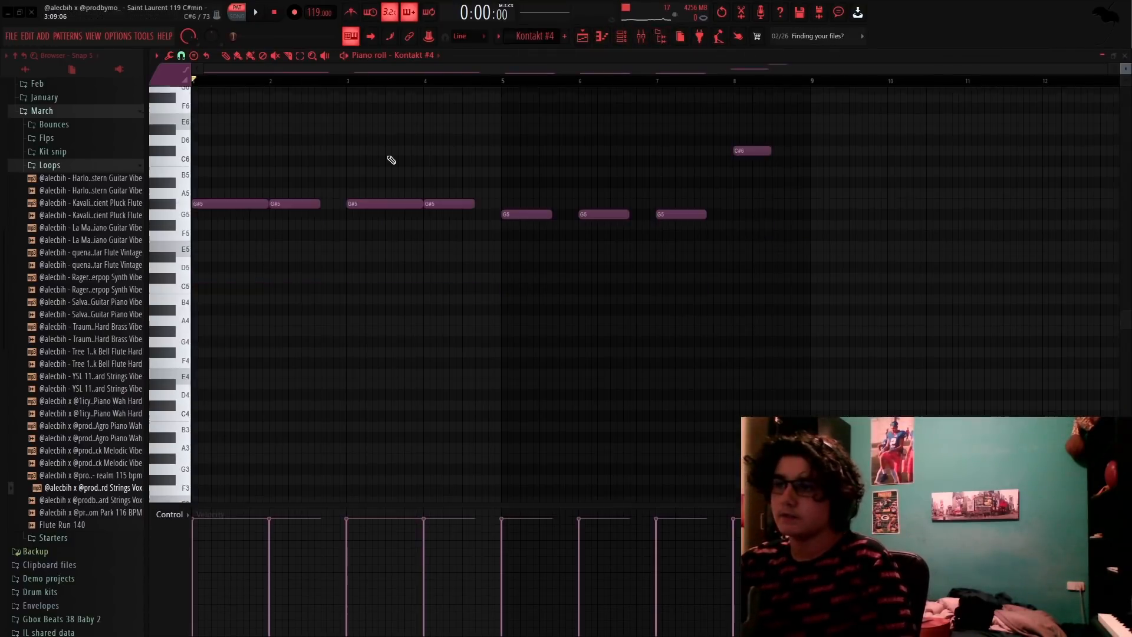
{"action": "scroll", "coordinate": [387, 156], "scroll_direction": "down", "scroll_amount": 1}
{"action": "key", "text": "space"}
{"action": "scroll", "coordinate": [353, 152], "scroll_direction": "up", "scroll_amount": 2}
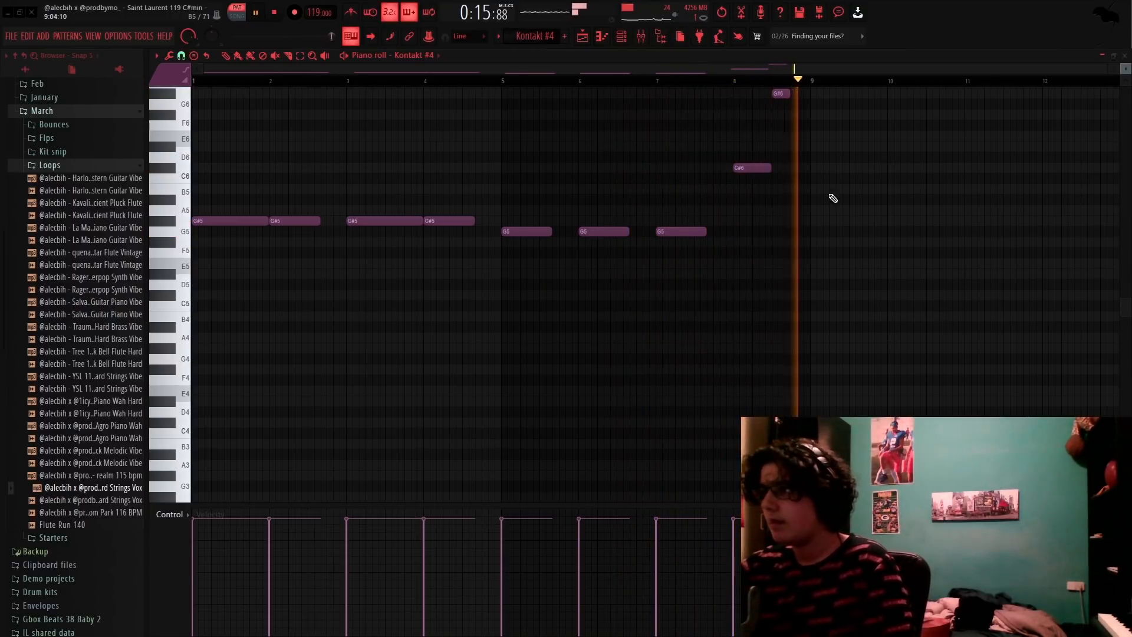
{"action": "key", "text": "space"}
{"action": "scroll", "coordinate": [858, 194], "scroll_direction": "up", "scroll_amount": 2}
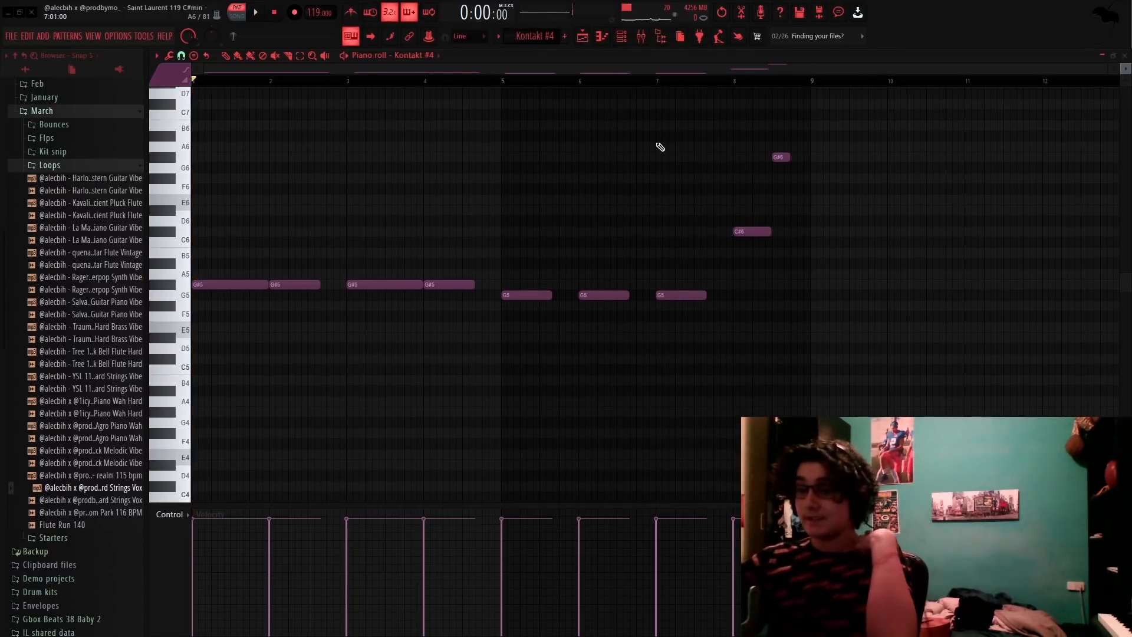
Return to the playlist and listen to Kontakt #2 together with the consolidated Kontakt #4 audio from the start
{"action": "left_click", "coordinate": [641, 38]}
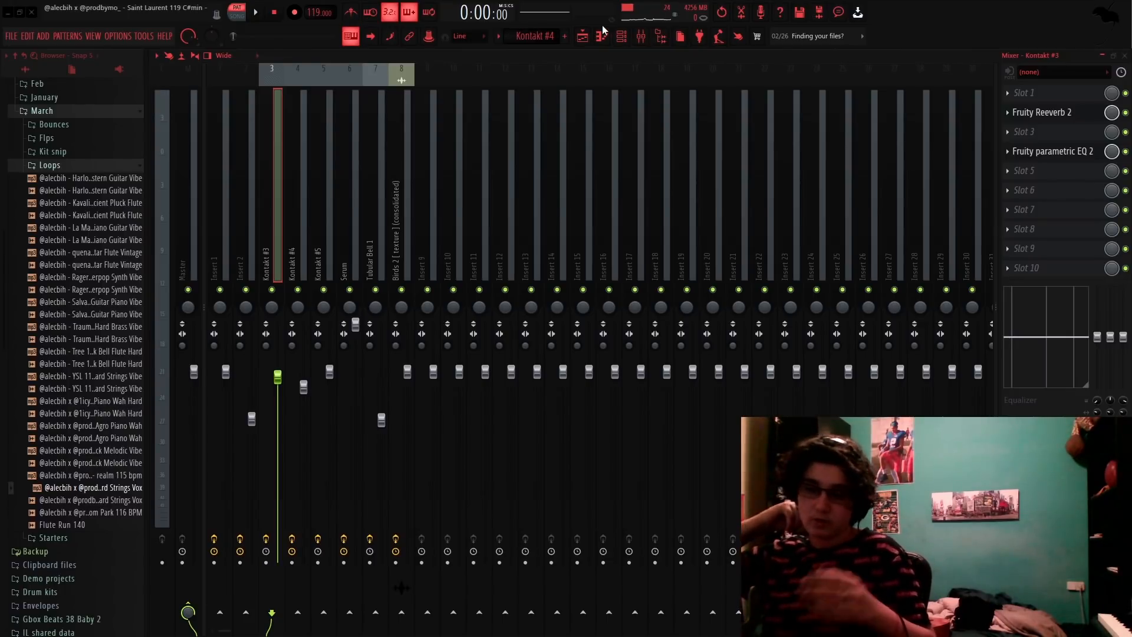
{"action": "left_click", "coordinate": [583, 35]}
{"action": "key", "text": "space"}
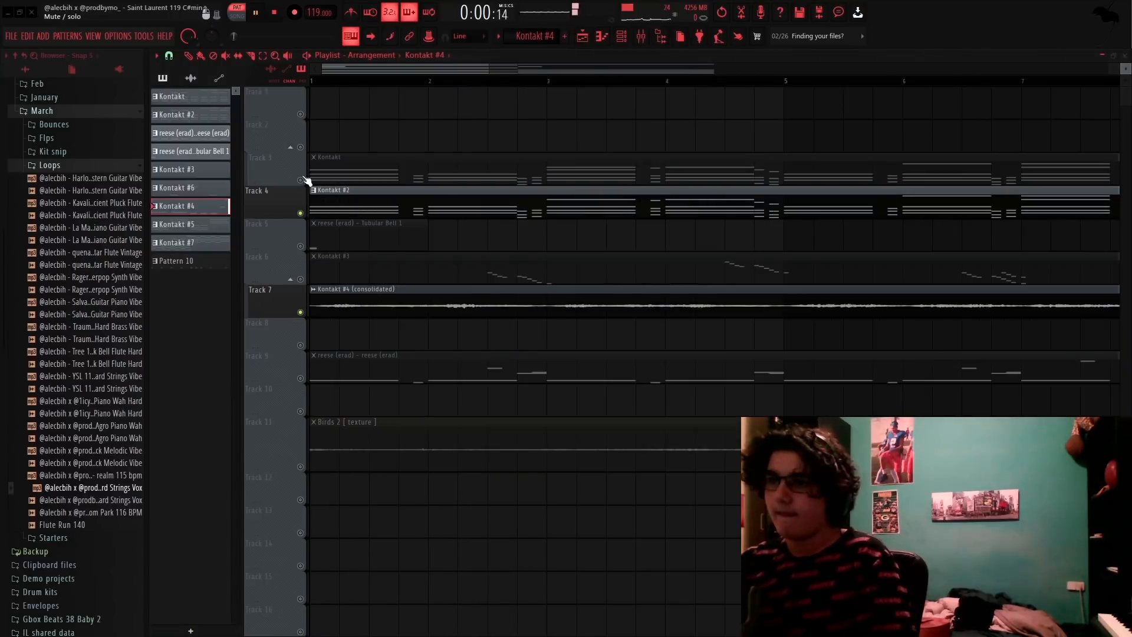
{"action": "left_click_drag", "start_coordinate": [328, 82], "coordinate": [310, 87]}
{"action": "scroll", "coordinate": [363, 183], "scroll_direction": "down", "scroll_amount": 3}
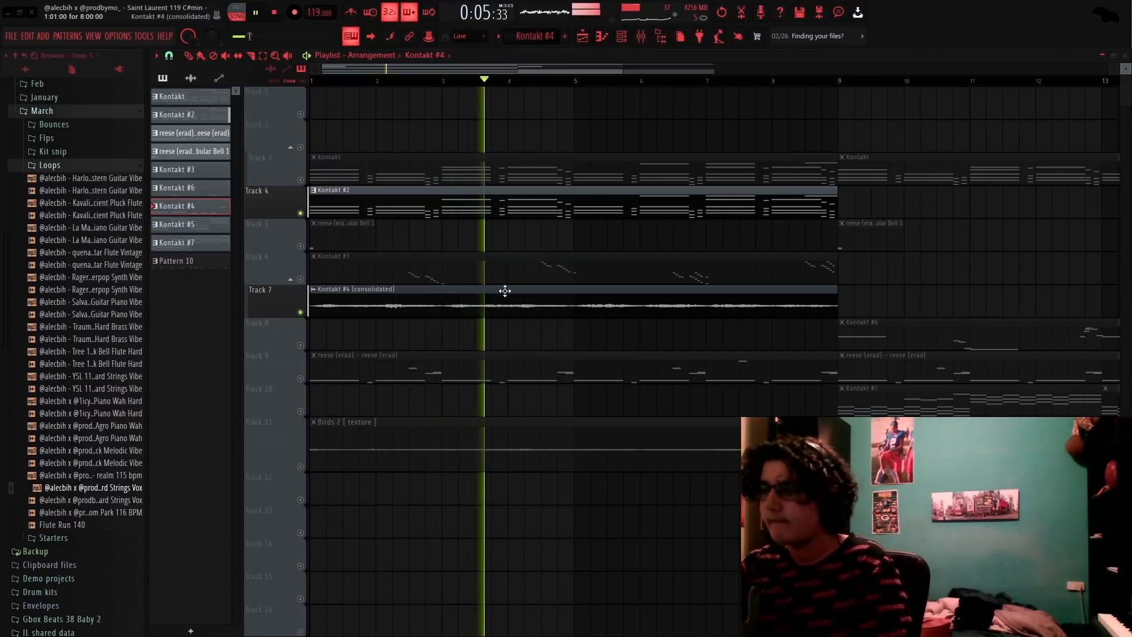
{"action": "scroll", "coordinate": [510, 293], "scroll_direction": "down", "scroll_amount": 1}
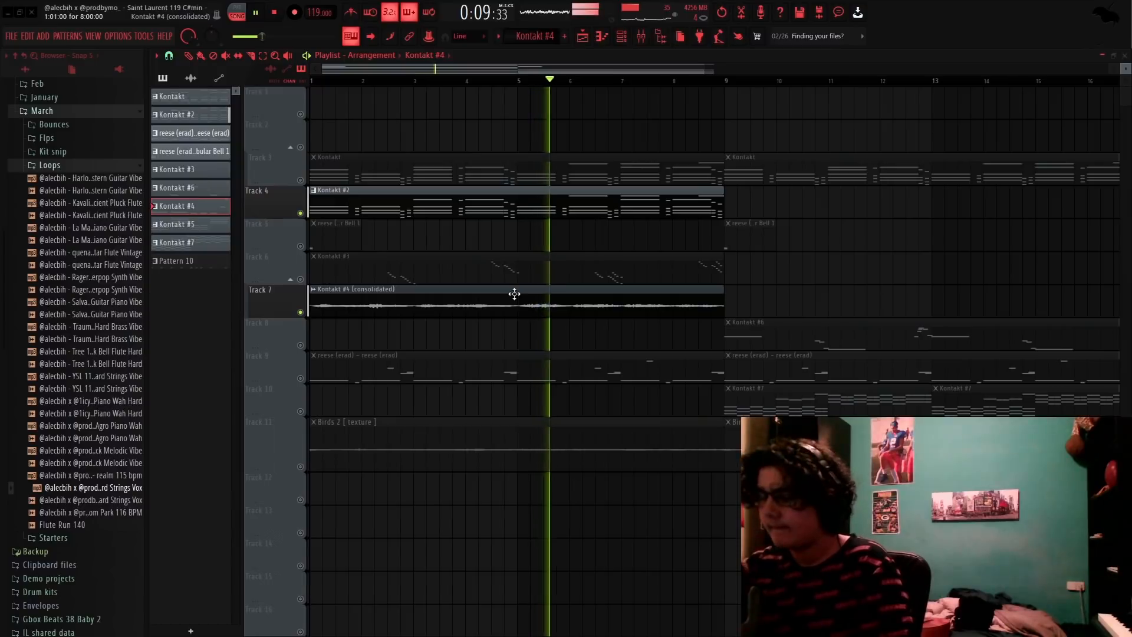
{"action": "key", "text": "space"}
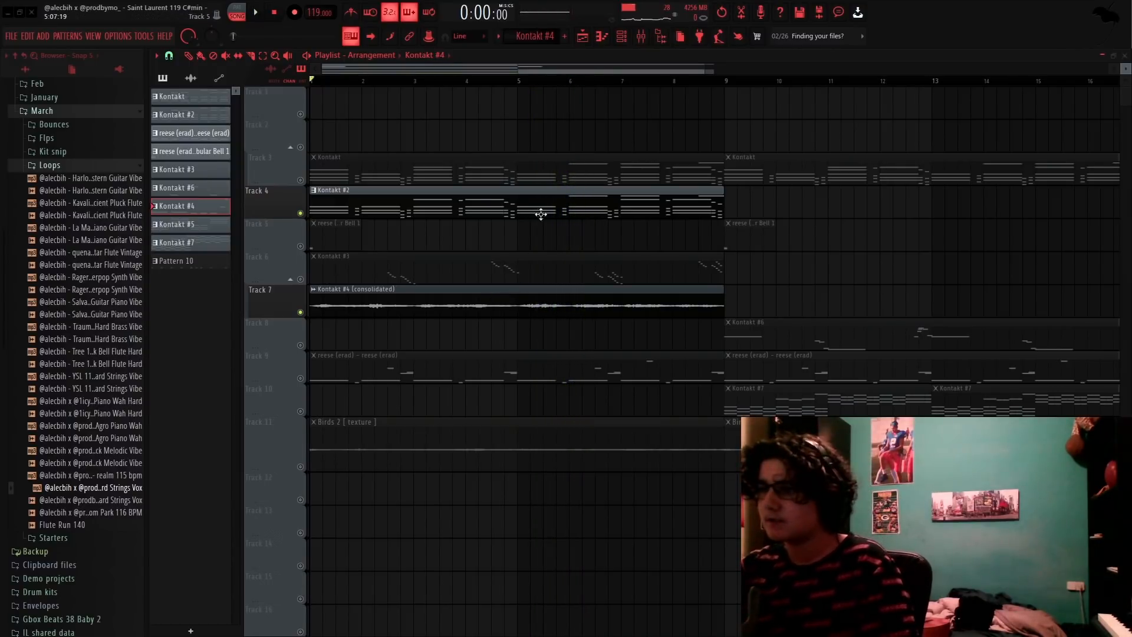
Inspect the Kontakt #4 channel's Vocalise 2 instrument and the library's phrase patches, and close it to return to the notes
{"action": "left_click", "coordinate": [602, 36]}
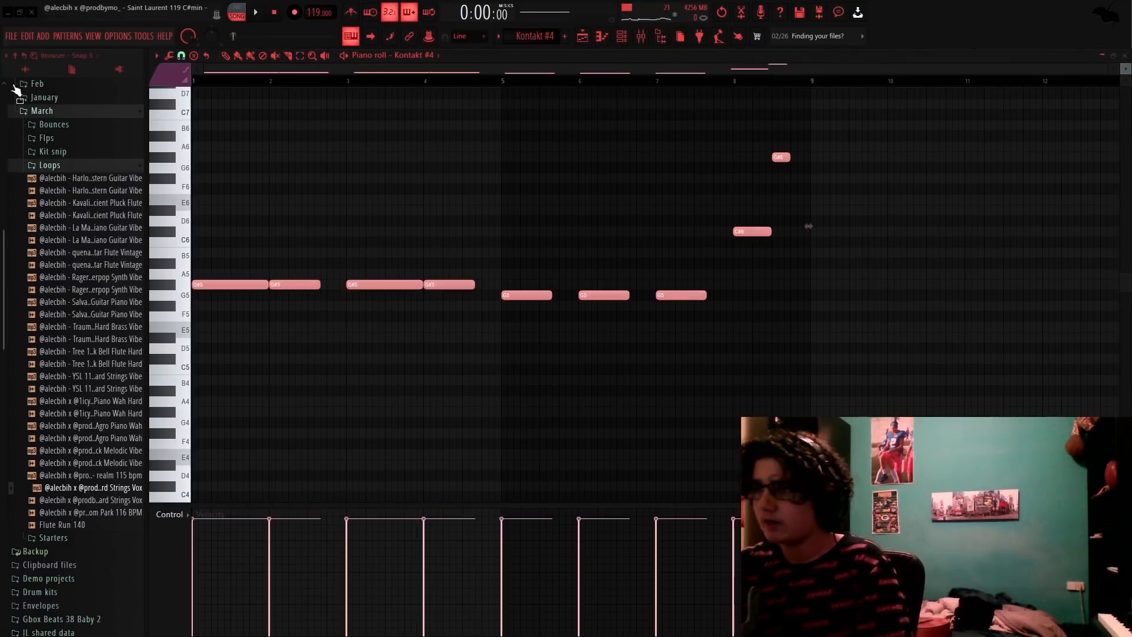
{"action": "left_click", "coordinate": [627, 36]}
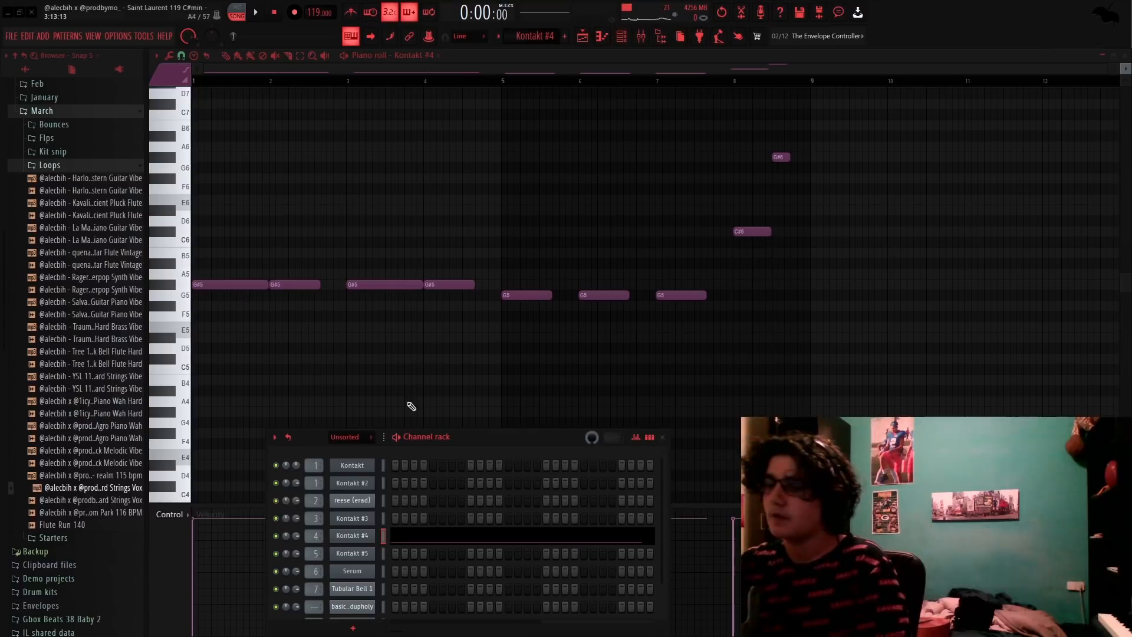
{"action": "left_click", "coordinate": [353, 534]}
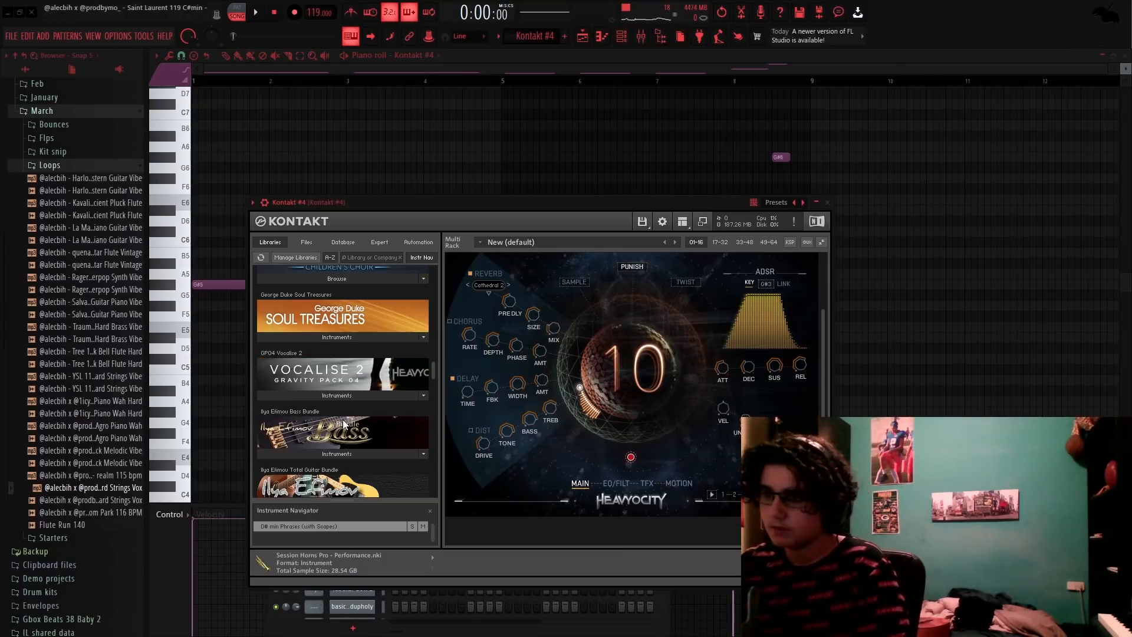
{"action": "scroll", "coordinate": [316, 328], "scroll_direction": "down", "scroll_amount": 3}
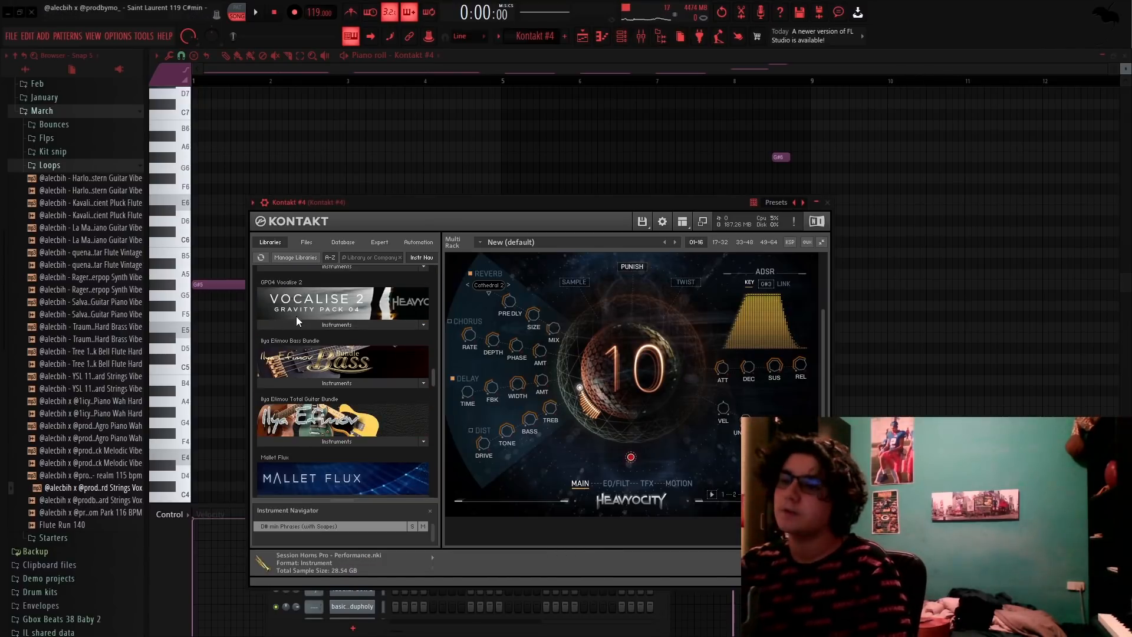
{"action": "left_click", "coordinate": [328, 324]}
{"action": "scroll", "coordinate": [343, 370], "scroll_direction": "down", "scroll_amount": 1}
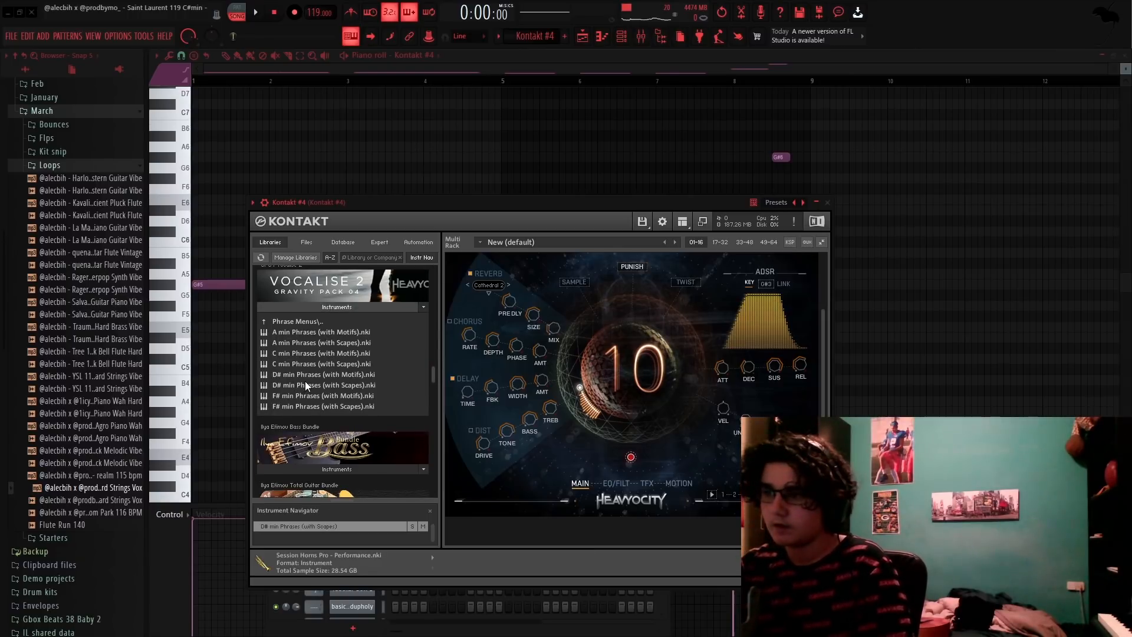
{"action": "scroll", "coordinate": [503, 348], "scroll_direction": "up", "scroll_amount": 3}
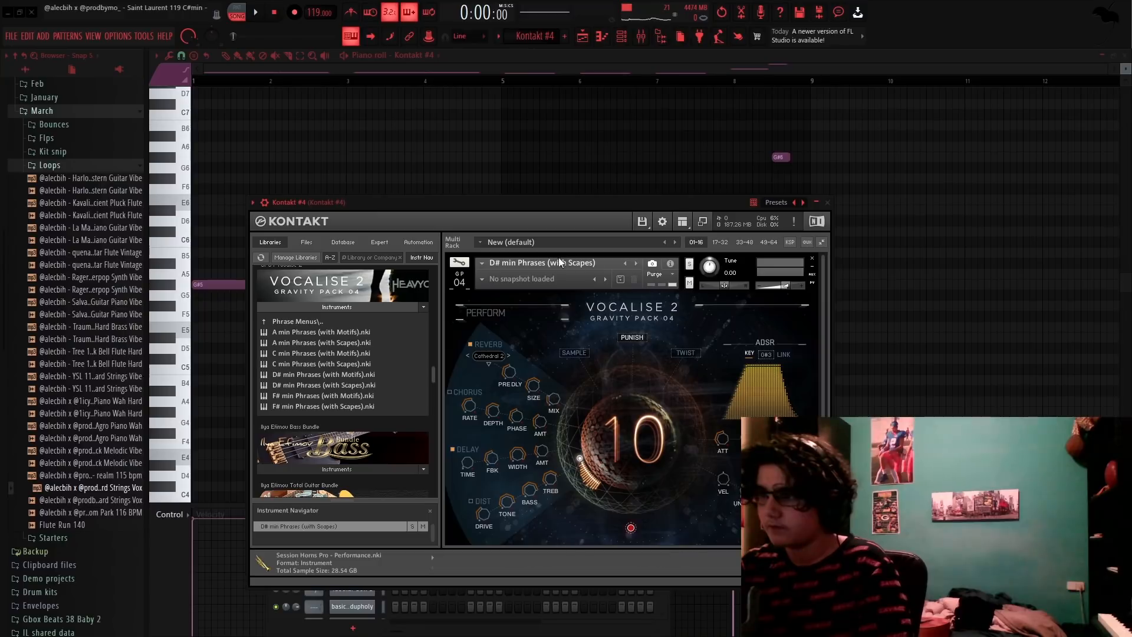
{"action": "left_click", "coordinate": [934, 249]}
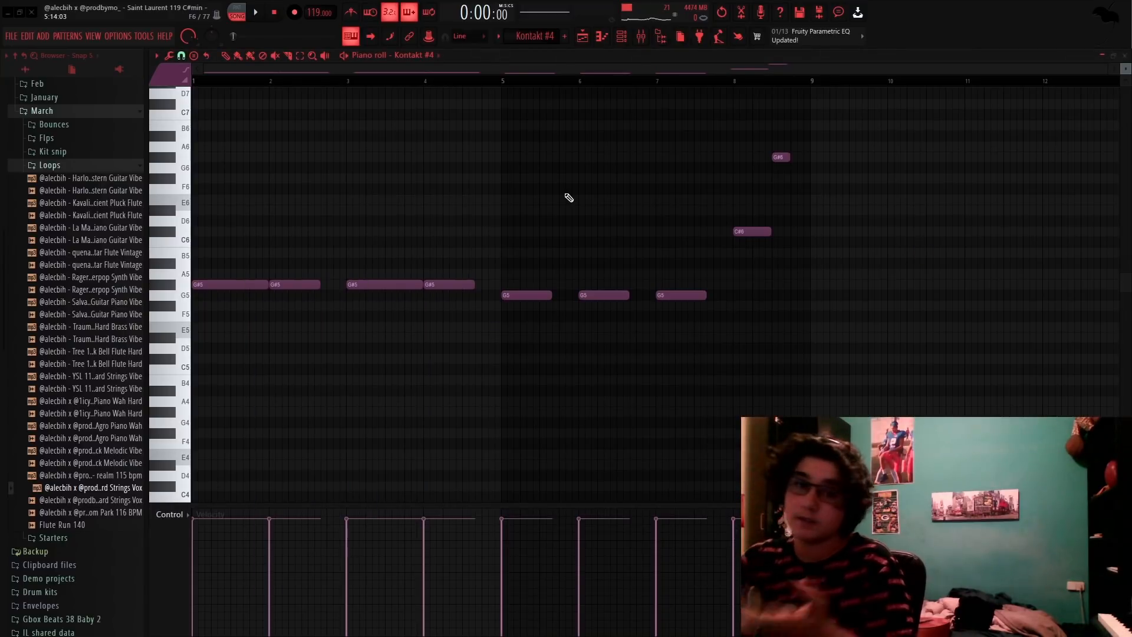
Bring up the Kontakt #4 mixer track and switch playback to the pattern alone
{"action": "key", "text": "F9"}
{"action": "key", "text": "space"}
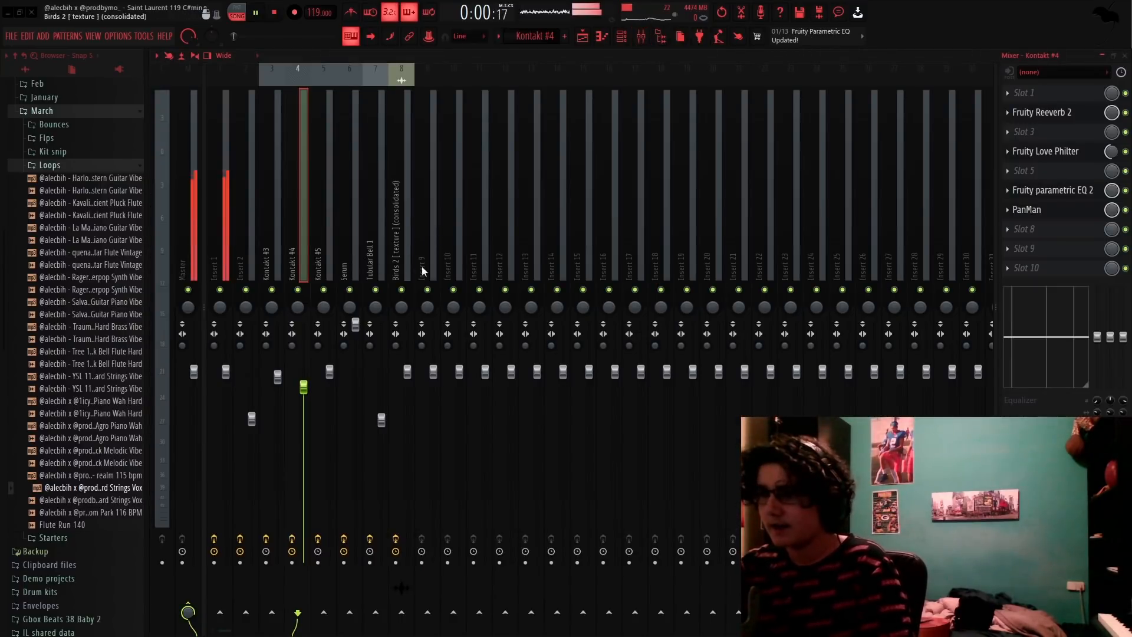
{"action": "key", "text": "l"}
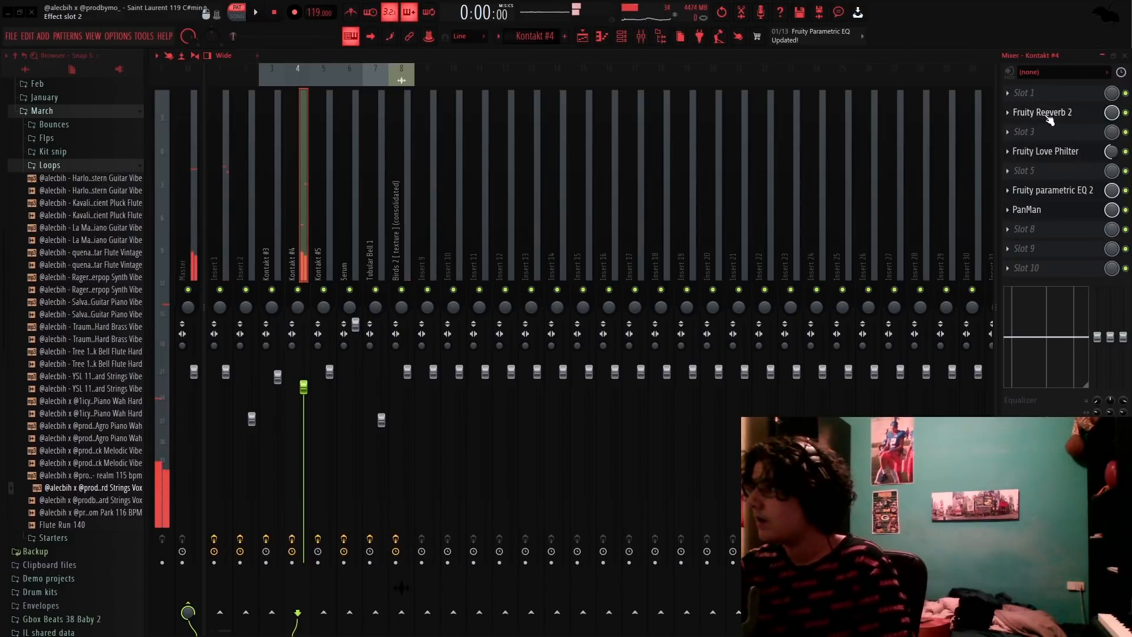
Inspect the Fruity Reeverb 2, Fruity Love Philter, Fruity Parametric EQ 2 and PanMan effects on the Kontakt #4 mixer track
{"action": "left_click", "coordinate": [1050, 118]}
{"action": "left_click", "coordinate": [1047, 115]}
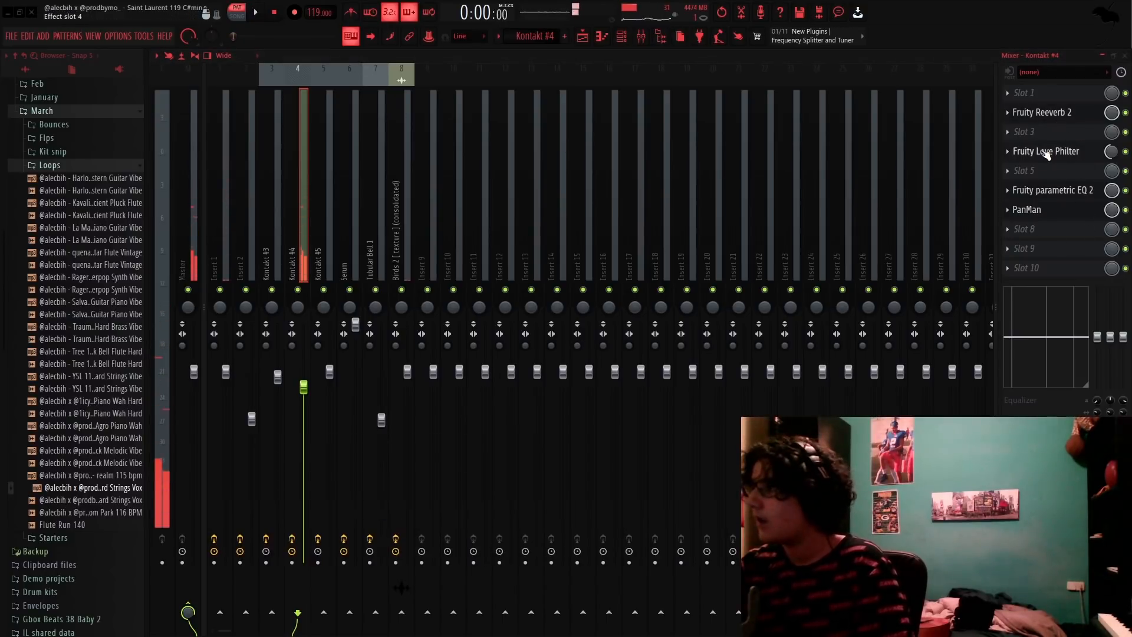
{"action": "left_click", "coordinate": [1046, 152]}
{"action": "left_click", "coordinate": [1053, 191]}
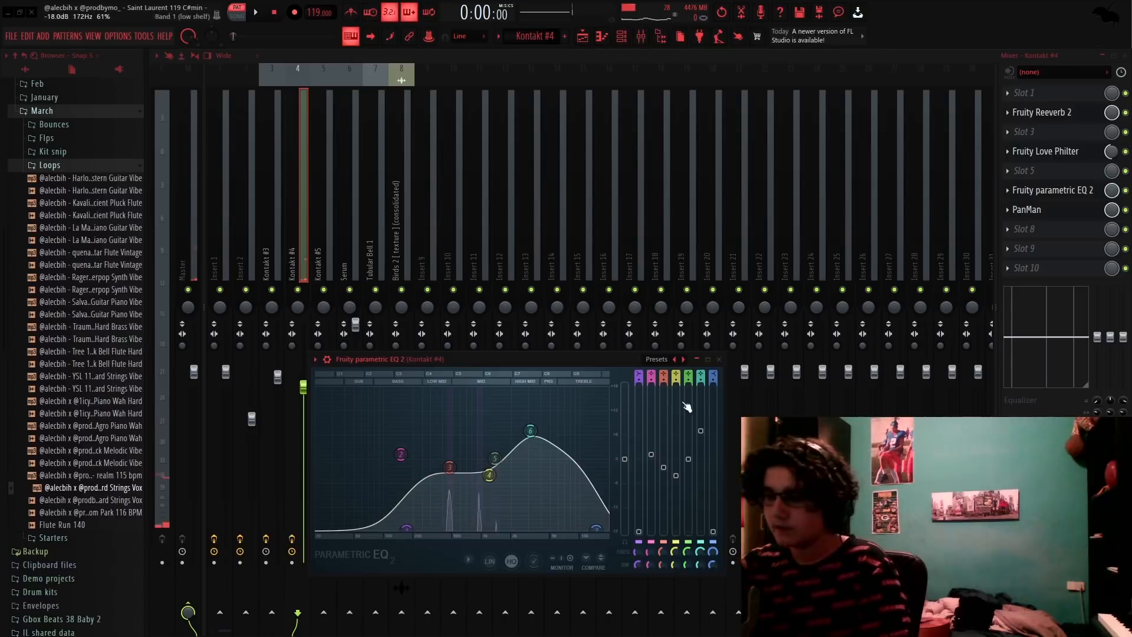
{"action": "left_click", "coordinate": [1035, 207]}
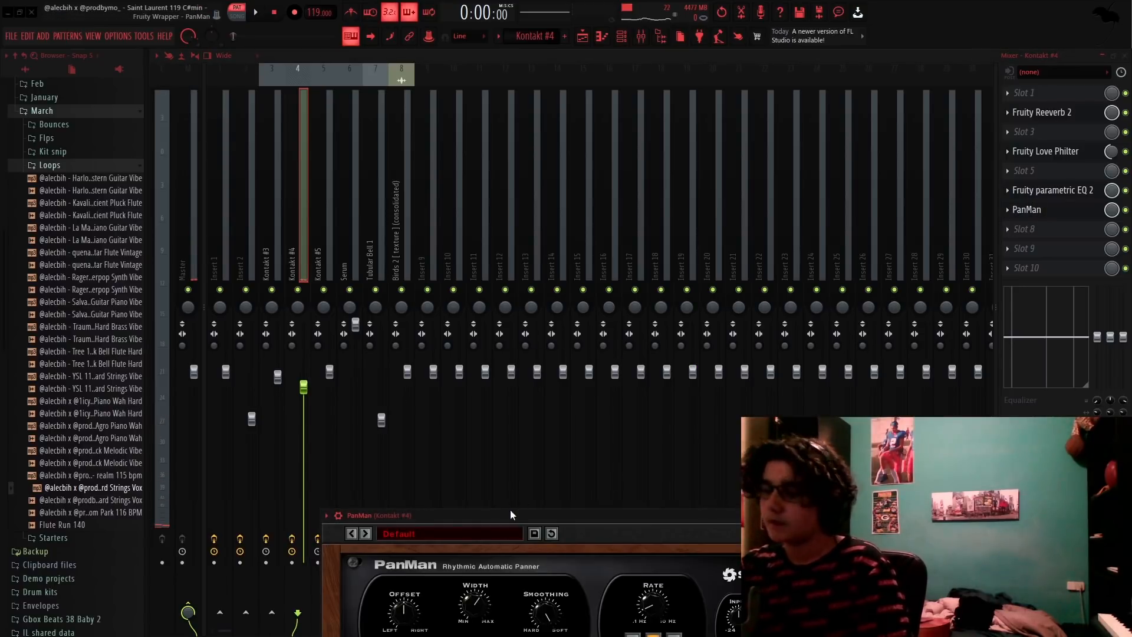
{"action": "left_click_drag", "start_coordinate": [511, 514], "coordinate": [505, 365]}
{"action": "key", "text": "Escape"}
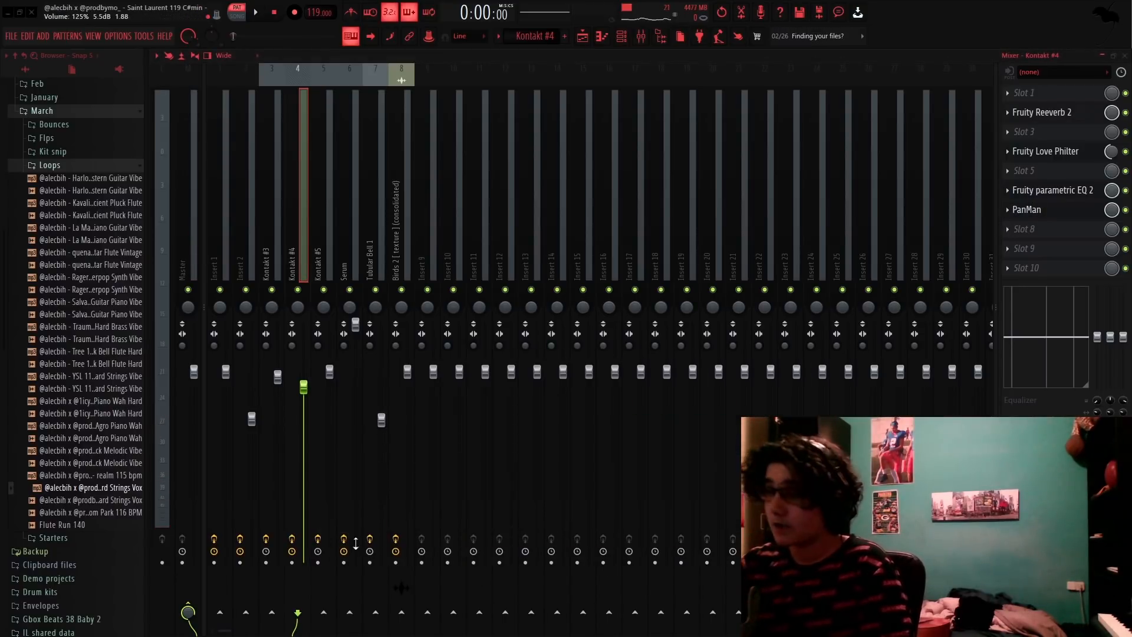
{"action": "key", "text": "space"}
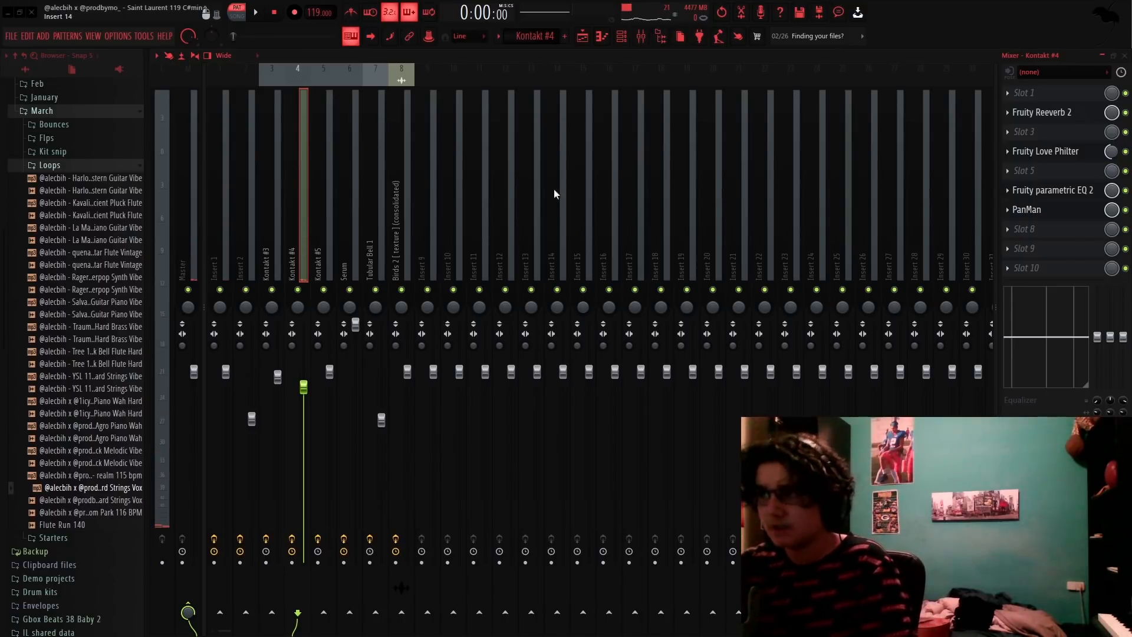
Open the reese (erad) pattern on playlist Track 9 and look over its bass and slide notes
{"action": "left_click", "coordinate": [582, 36]}
{"action": "right_click", "coordinate": [302, 381]}
{"action": "double_click", "coordinate": [333, 370]}
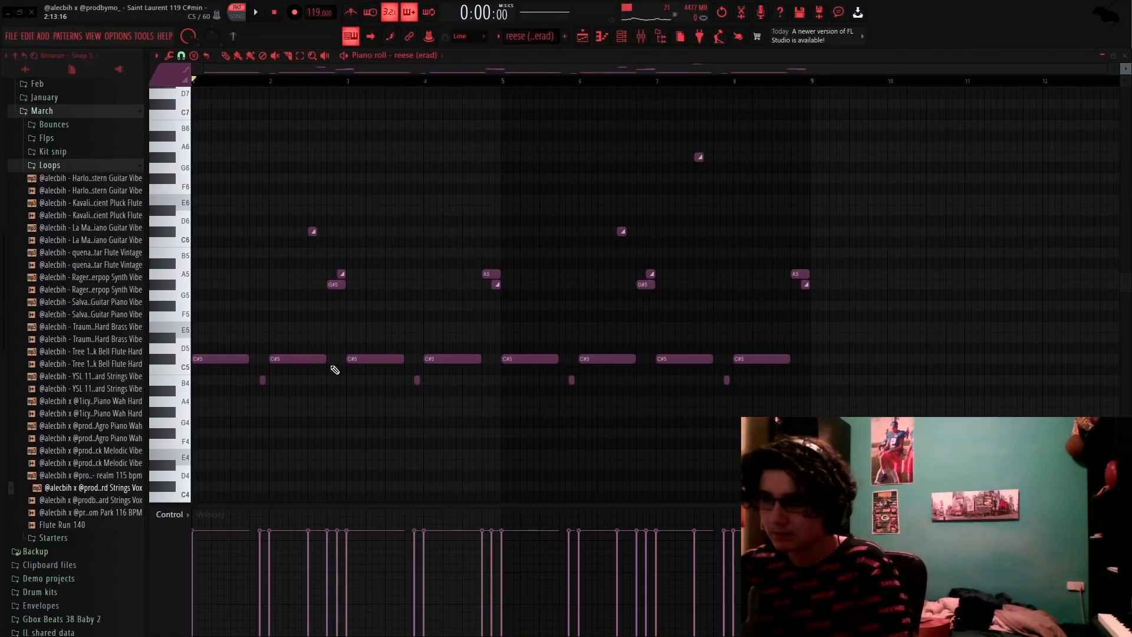
{"action": "scroll", "coordinate": [260, 151], "scroll_direction": "down", "scroll_amount": 3}
{"action": "scroll", "coordinate": [255, 195], "scroll_direction": "up", "scroll_amount": 1}
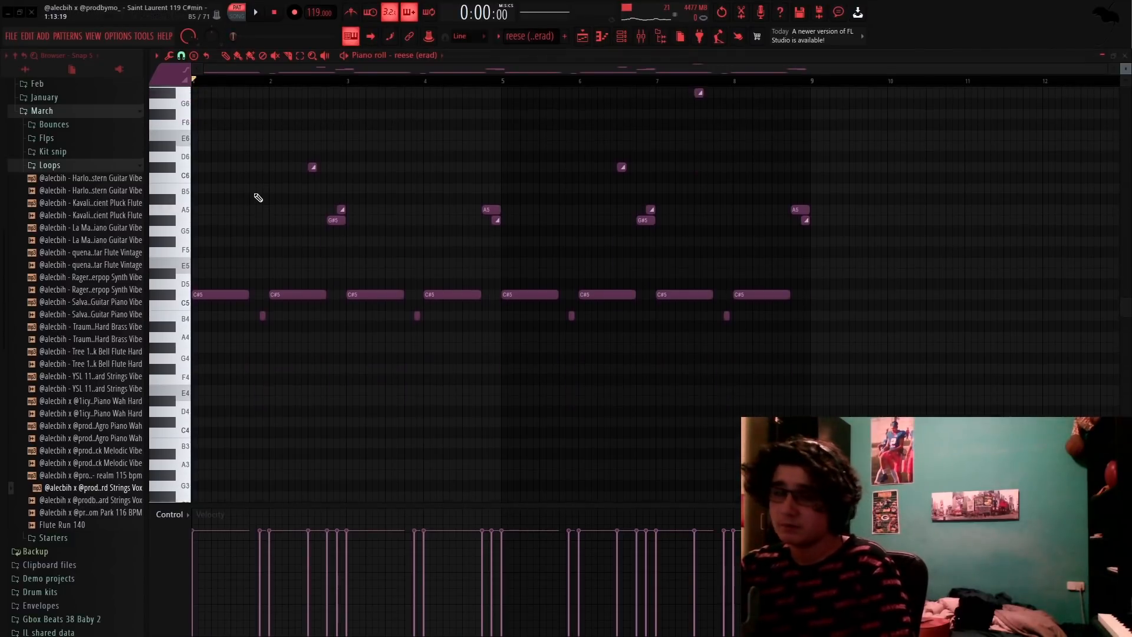
{"action": "scroll", "coordinate": [258, 198], "scroll_direction": "down", "scroll_amount": 1}
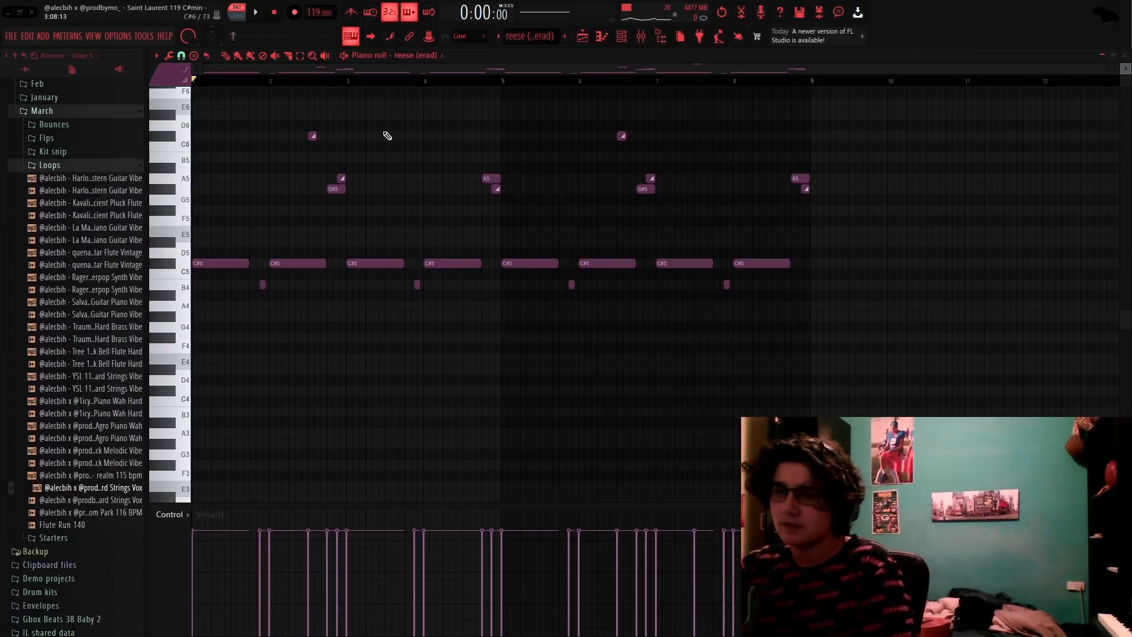
{"action": "scroll", "coordinate": [388, 170], "scroll_direction": "up", "scroll_amount": 1}
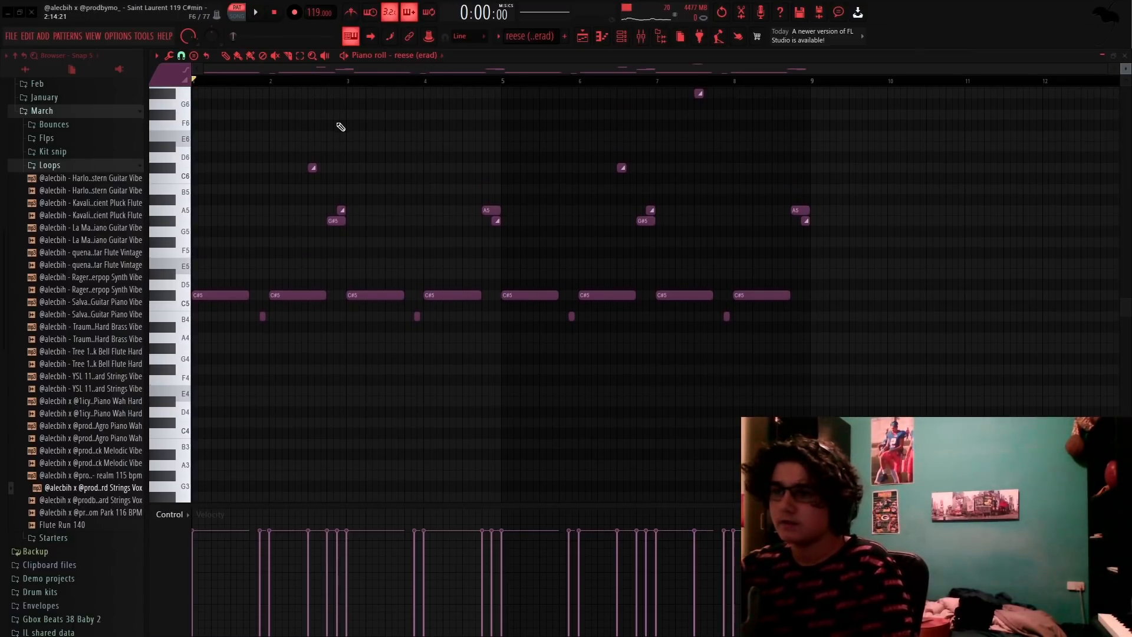
Play the reese (erad) pattern through to the end of bar 8 and stop it
{"action": "key", "text": "space"}
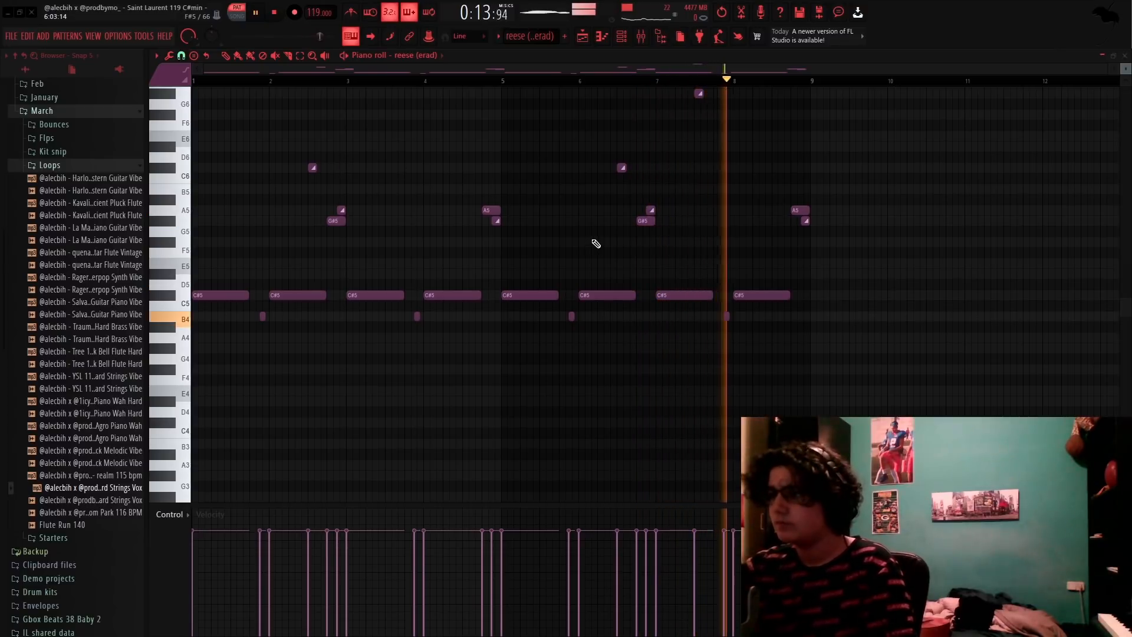
{"action": "scroll", "coordinate": [842, 295], "scroll_direction": "up", "scroll_amount": 2}
{"action": "scroll", "coordinate": [842, 295], "scroll_direction": "down", "scroll_amount": 1}
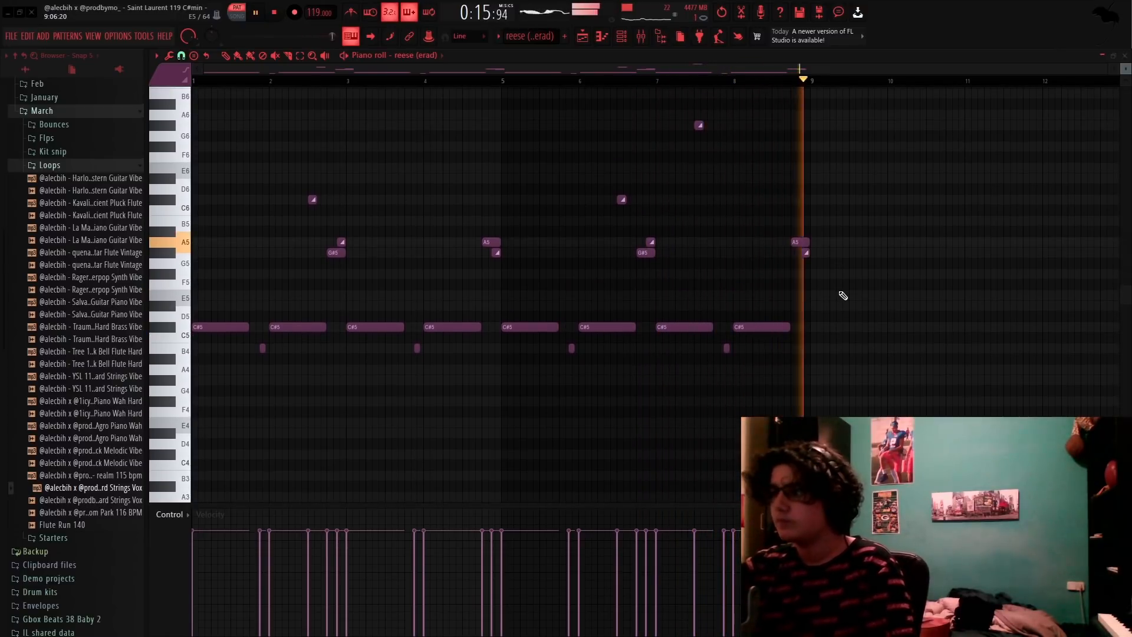
{"action": "key", "text": "space"}
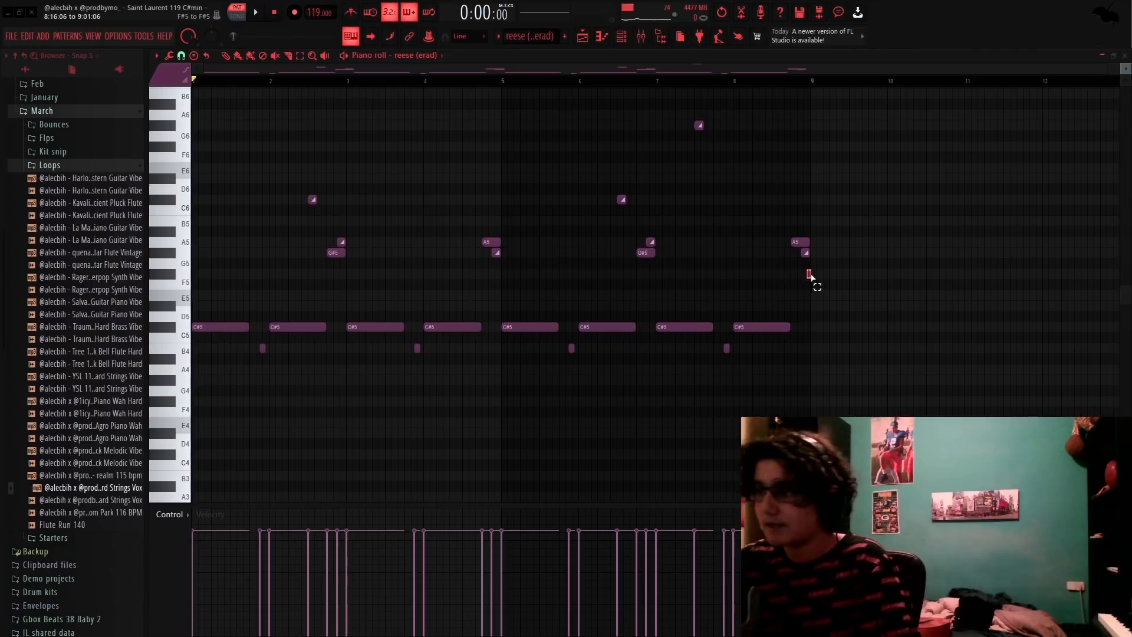
Select the A5 and G#5 notes across the reese pattern, clear the selection, and examine the opening bars up close
{"action": "left_click_drag", "start_coordinate": [816, 280], "coordinate": [251, 205]}
{"action": "left_click", "coordinate": [390, 214], "text": "ctrl"}
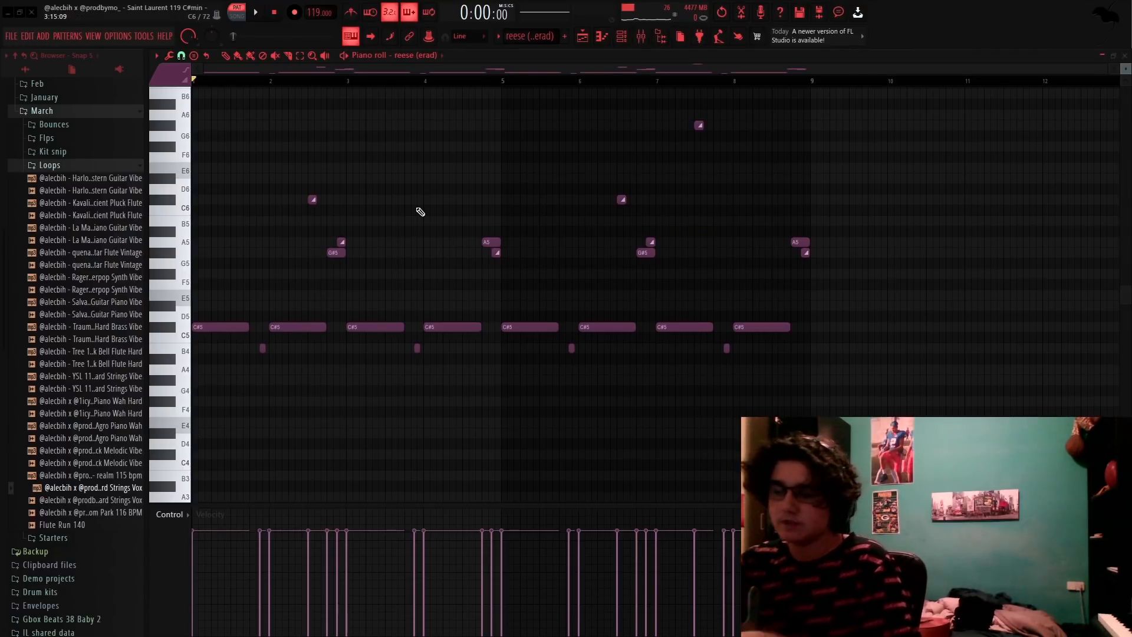
{"action": "scroll", "coordinate": [361, 260], "scroll_direction": "up", "scroll_amount": 2}
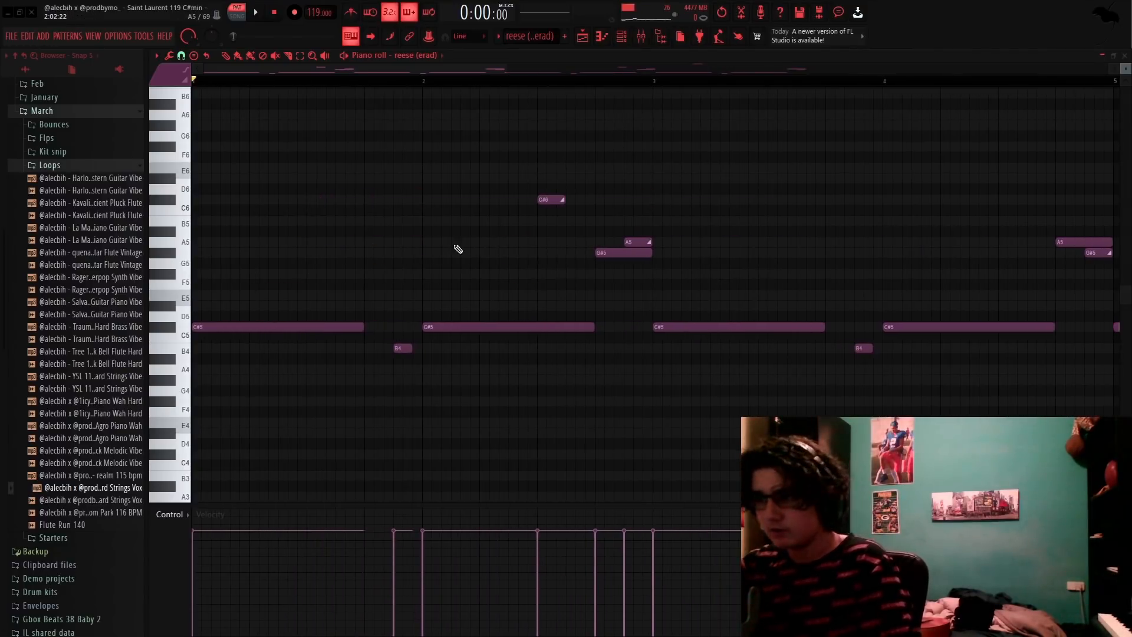
{"action": "scroll", "coordinate": [266, 340], "scroll_direction": "down", "scroll_amount": 2}
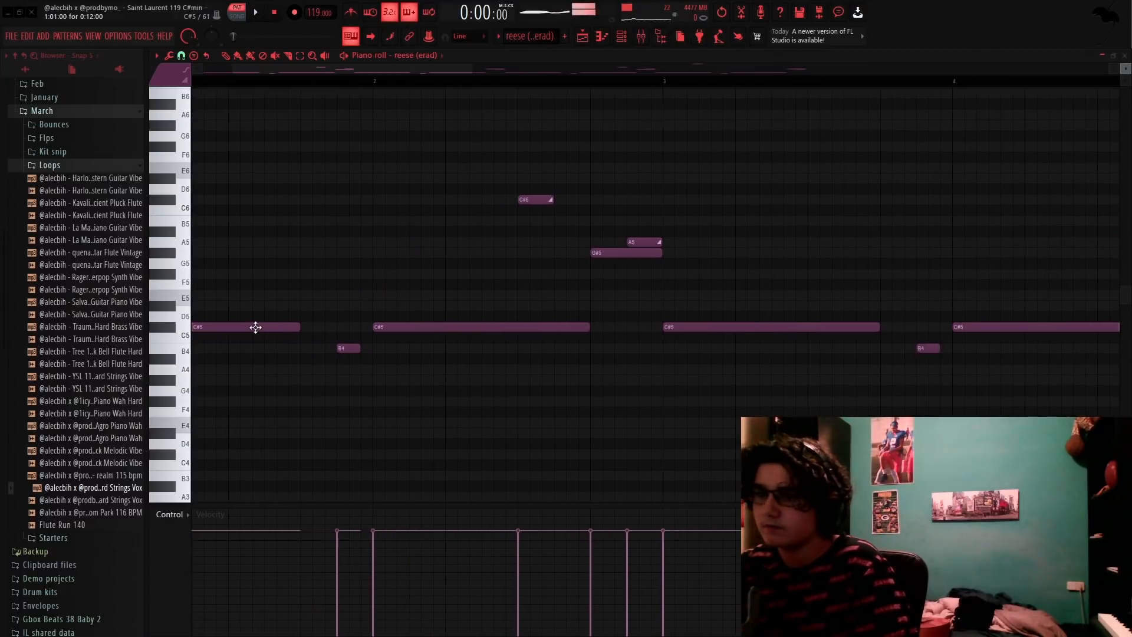
Try a G#5 slide note over the end of the opening C#5 in the reese pattern and play it back
{"action": "left_click", "coordinate": [252, 242]}
{"action": "scroll", "coordinate": [253, 243], "scroll_direction": "up", "scroll_amount": 2}
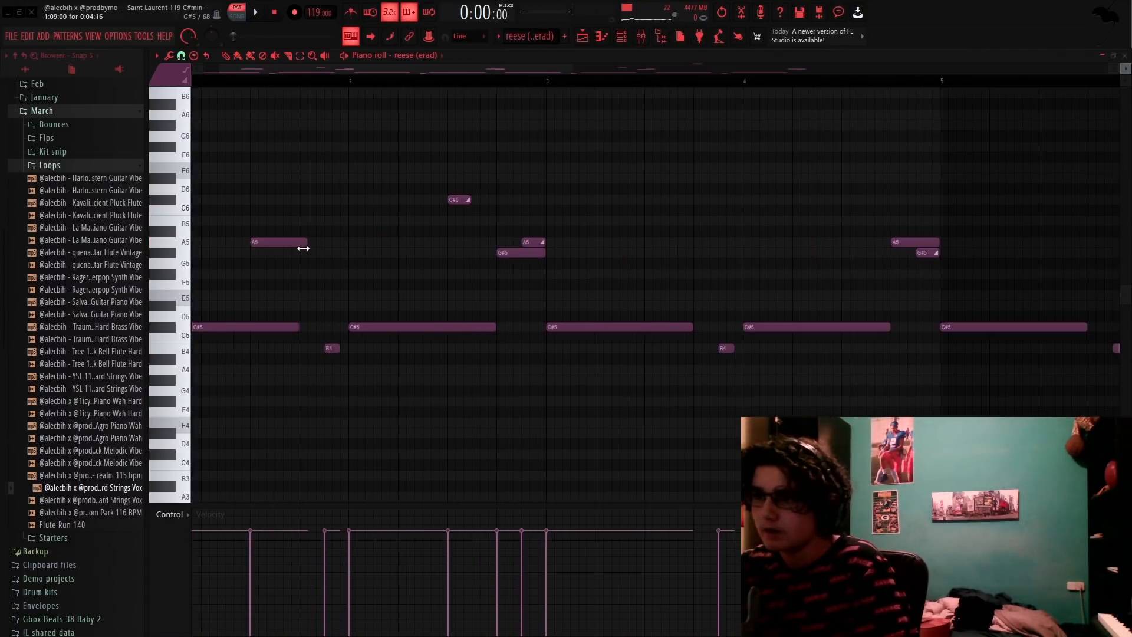
{"action": "left_click_drag", "start_coordinate": [282, 244], "coordinate": [280, 254]}
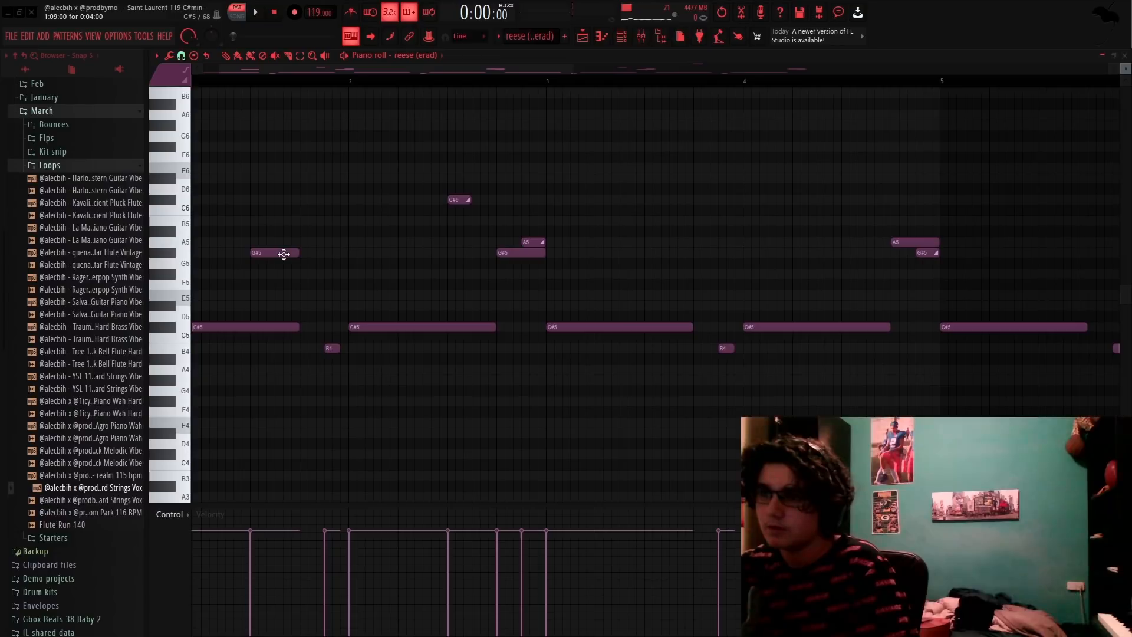
{"action": "double_click", "coordinate": [284, 253]}
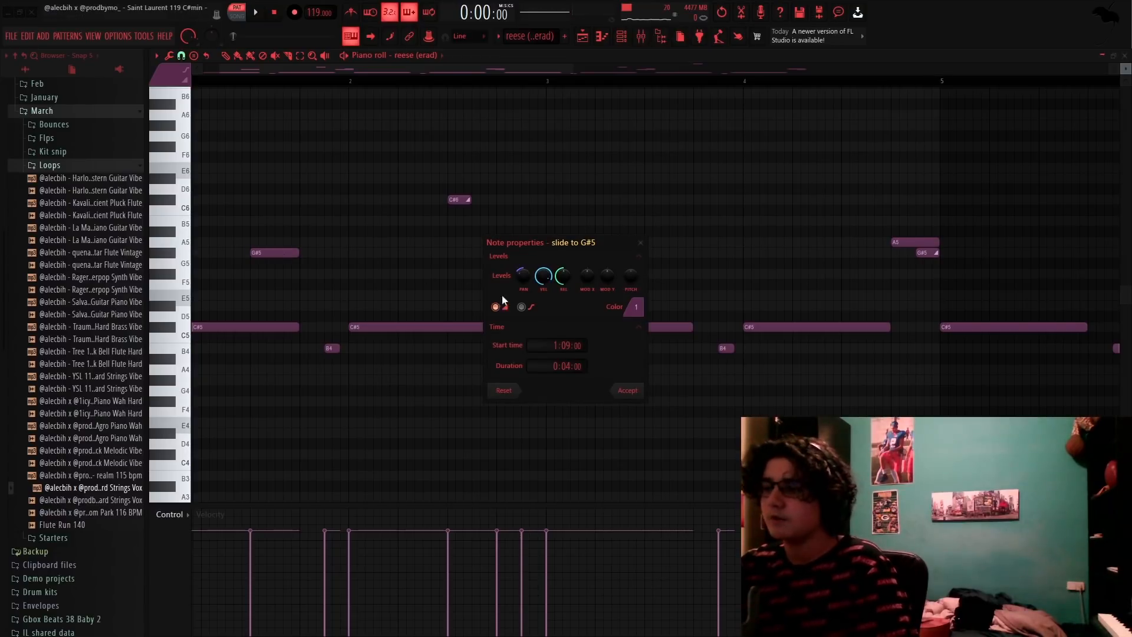
{"action": "left_click", "coordinate": [631, 389]}
{"action": "scroll", "coordinate": [255, 298], "scroll_direction": "down", "scroll_amount": 1}
{"action": "key", "text": "space"}
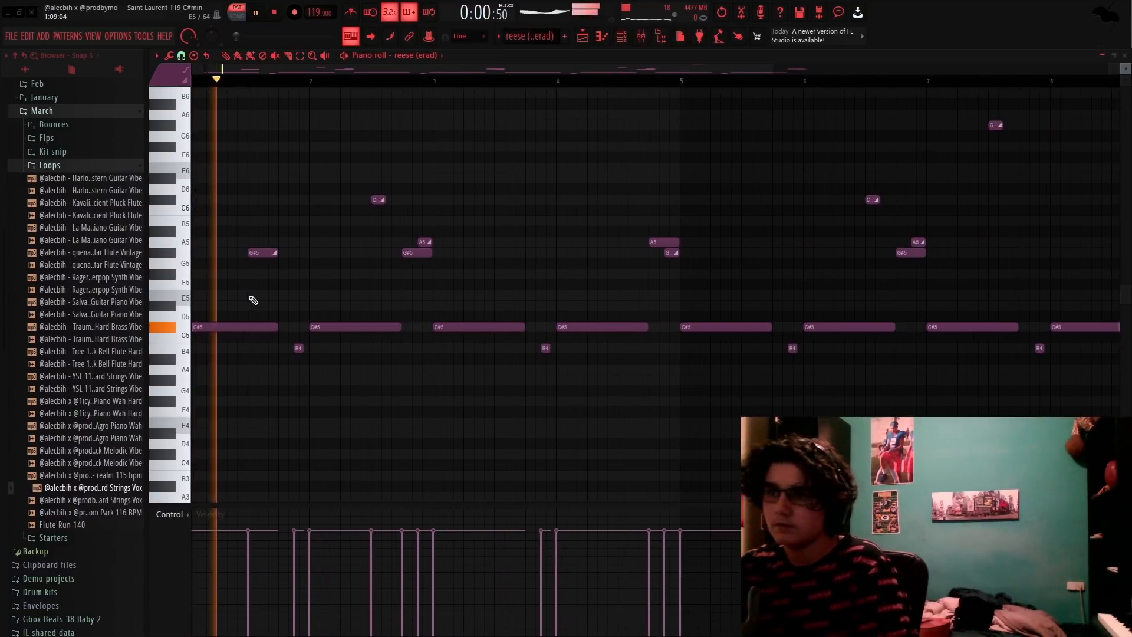
{"action": "key", "text": "space"}
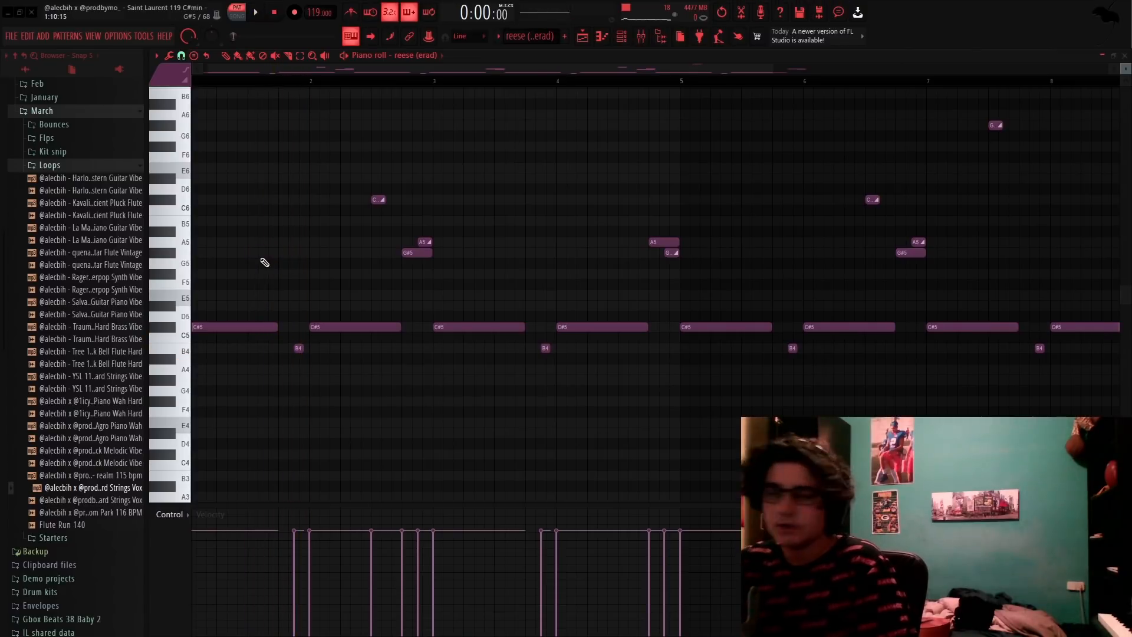
Select the upper notes across the eight-bar reese pattern, clear the selection and look over the whole phrase
{"action": "key", "text": "space"}
{"action": "scroll", "coordinate": [298, 275], "scroll_direction": "down", "scroll_amount": 1}
{"action": "key", "text": "space"}
{"action": "scroll", "coordinate": [302, 273], "scroll_direction": "down", "scroll_amount": 1}
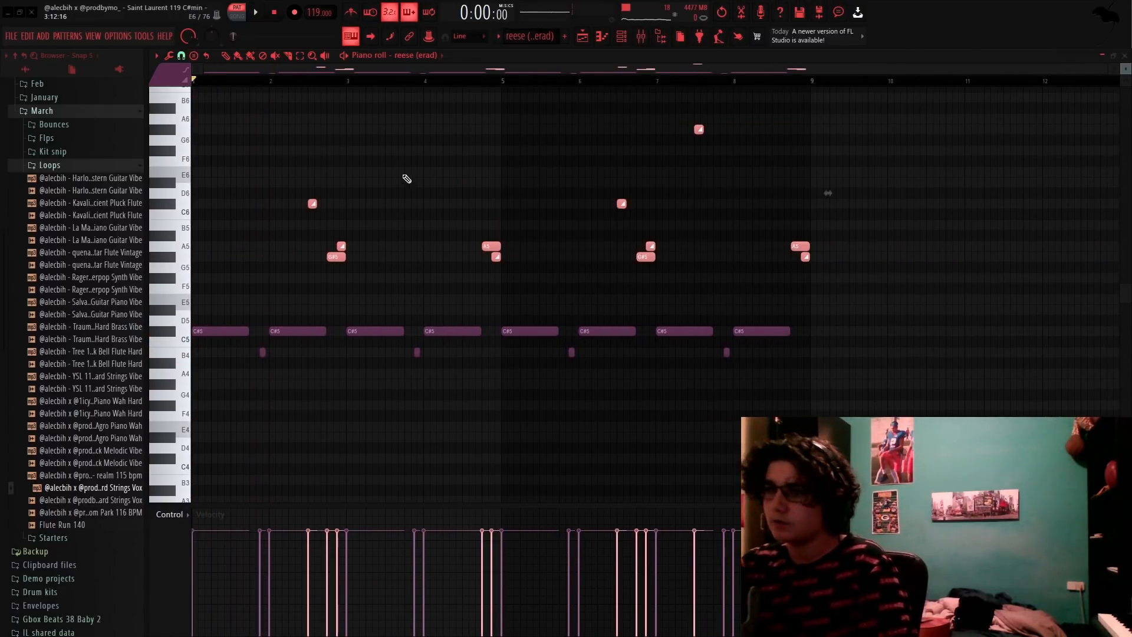
{"action": "scroll", "coordinate": [406, 178], "scroll_direction": "up", "scroll_amount": 1}
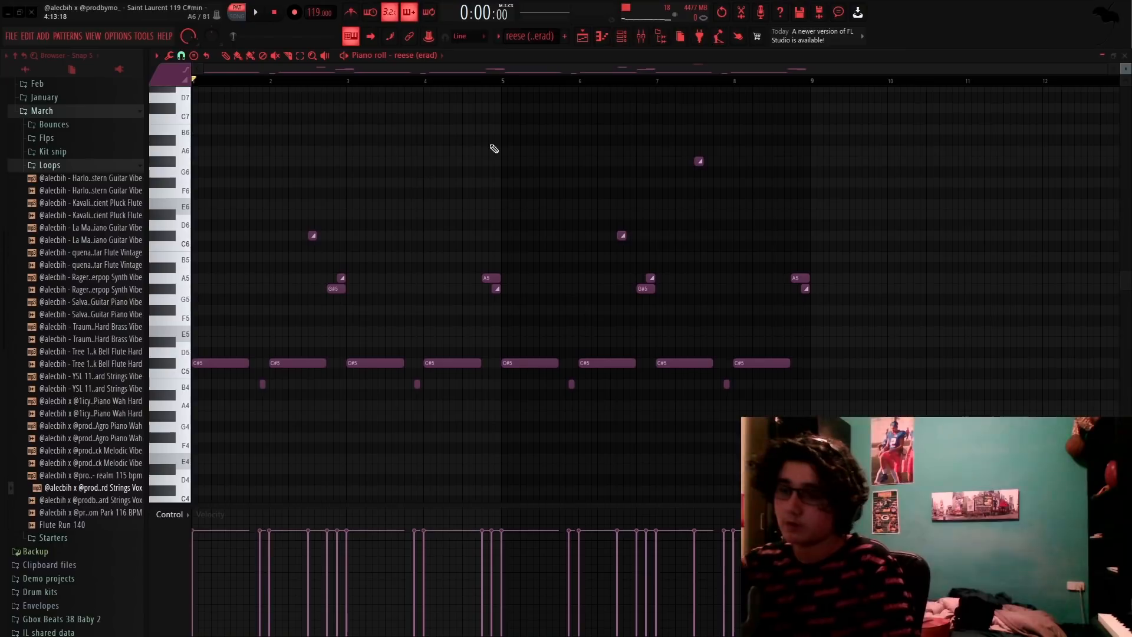
Inspect Decapitator with its Bass presets, Fruity Parametric EQ 2 and Fruity Reeverb 2 on the Insert 2 mixer track
{"action": "left_click", "coordinate": [641, 38]}
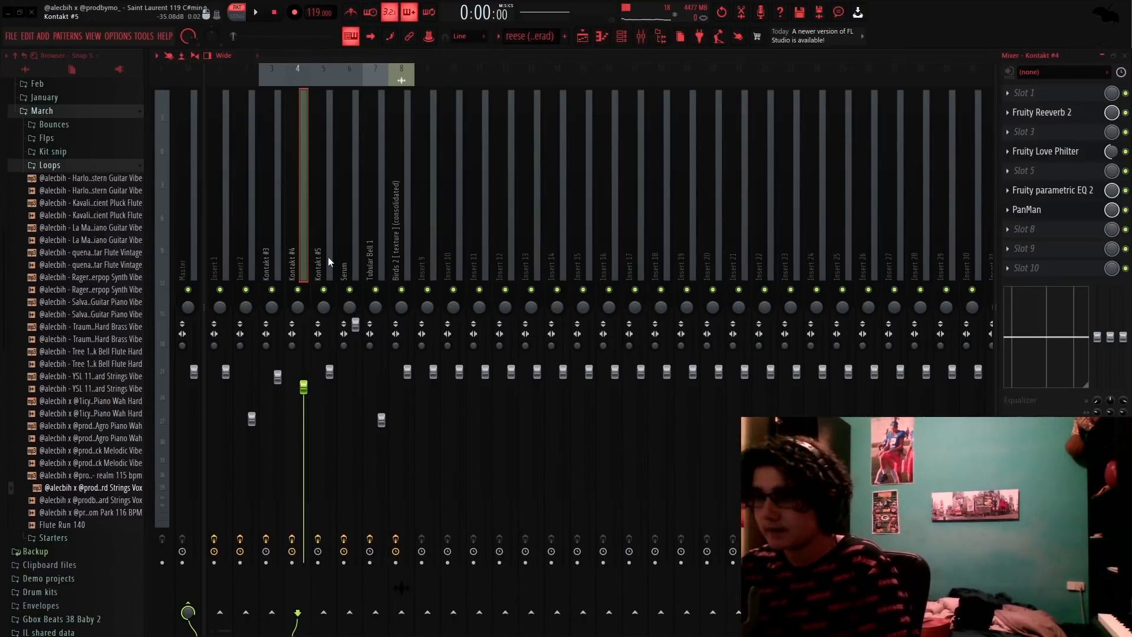
{"action": "key", "text": "space"}
{"action": "key", "text": "space"}
{"action": "left_click", "coordinate": [247, 260]}
{"action": "left_click", "coordinate": [1039, 174]}
{"action": "left_click", "coordinate": [1034, 116]}
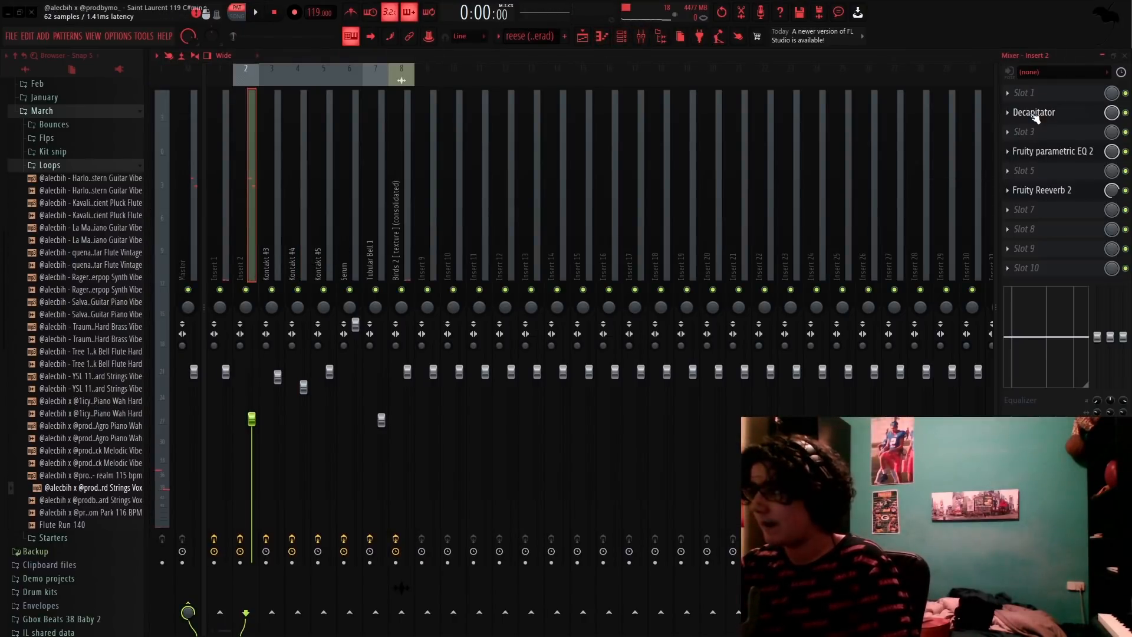
{"action": "left_click", "coordinate": [1035, 113]}
{"action": "left_click", "coordinate": [326, 331]}
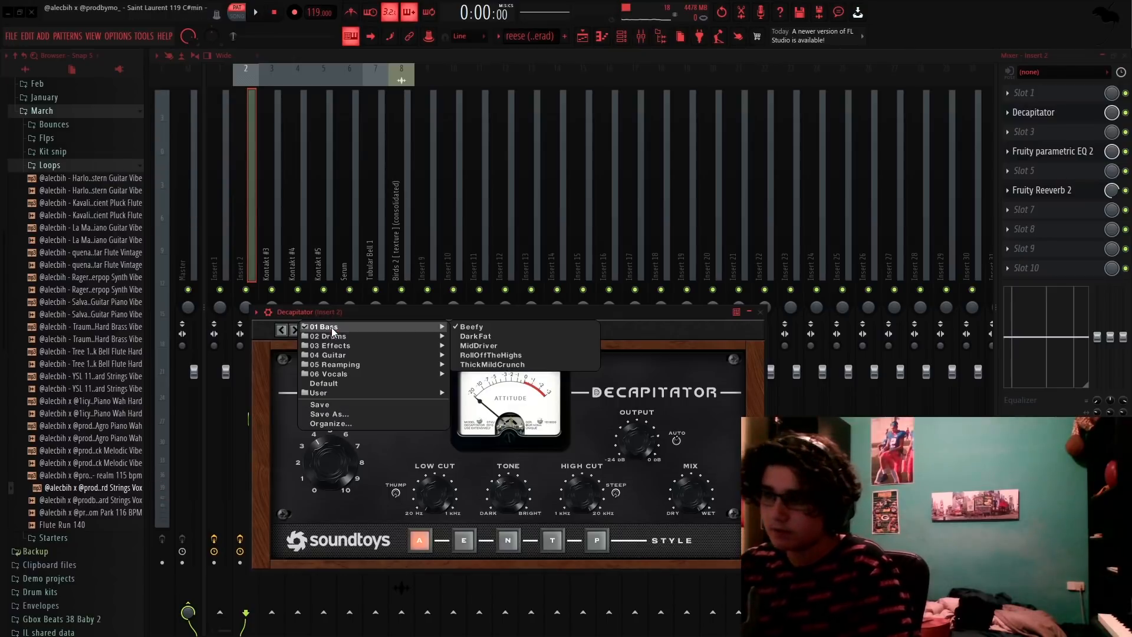
{"action": "mouse_move", "coordinate": [439, 365]}
{"action": "left_click", "coordinate": [1039, 153]}
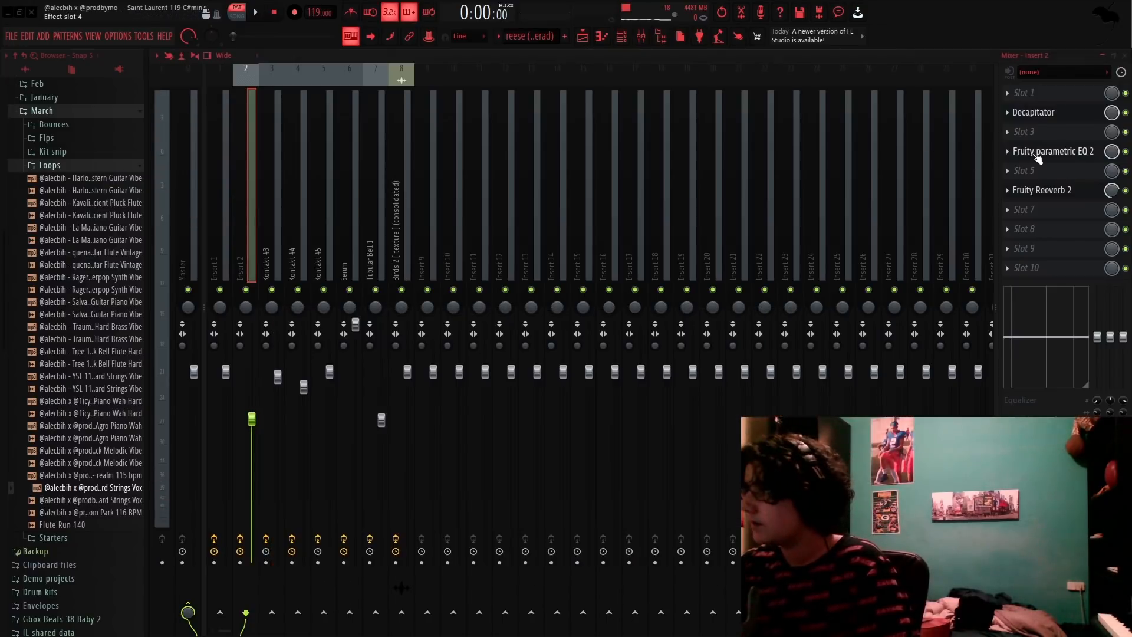
{"action": "left_click", "coordinate": [1038, 189]}
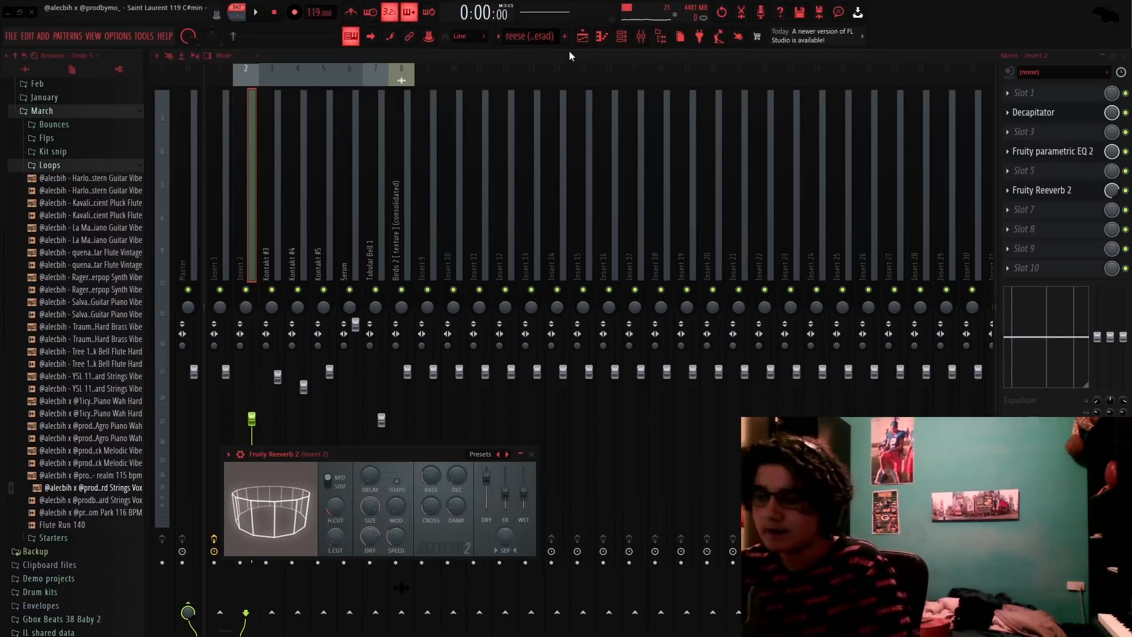
Return to the playlist, solo Track 10 to show its Kontakt #7 clips, and restore all tracks
{"action": "key", "text": "F5"}
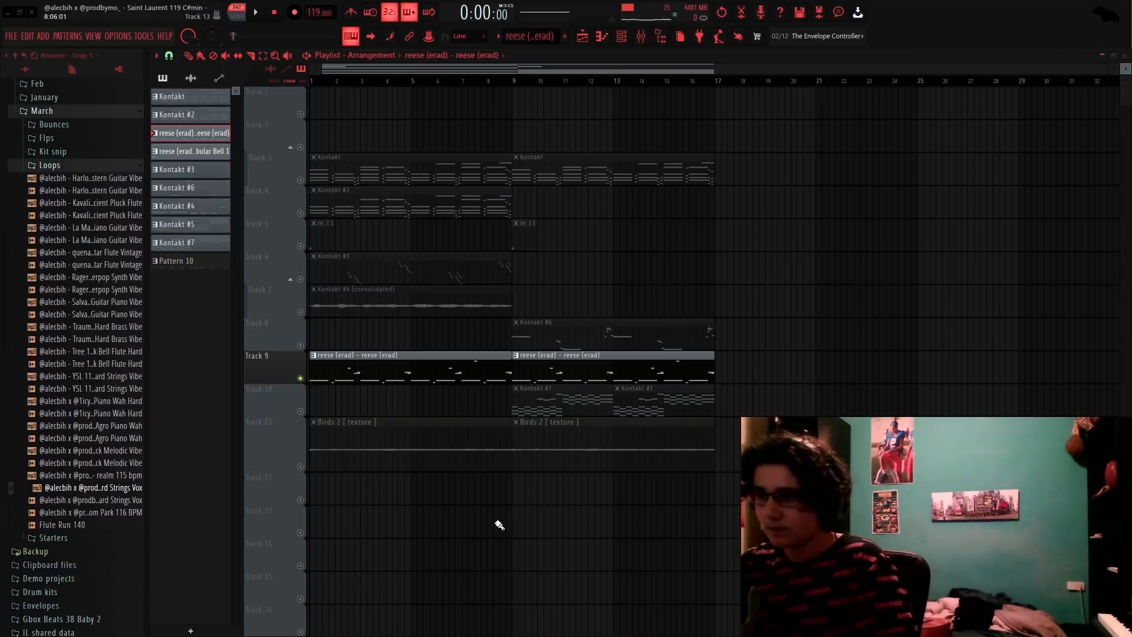
{"action": "scroll", "coordinate": [451, 513], "scroll_direction": "up", "scroll_amount": 3}
{"action": "right_click", "coordinate": [300, 411]}
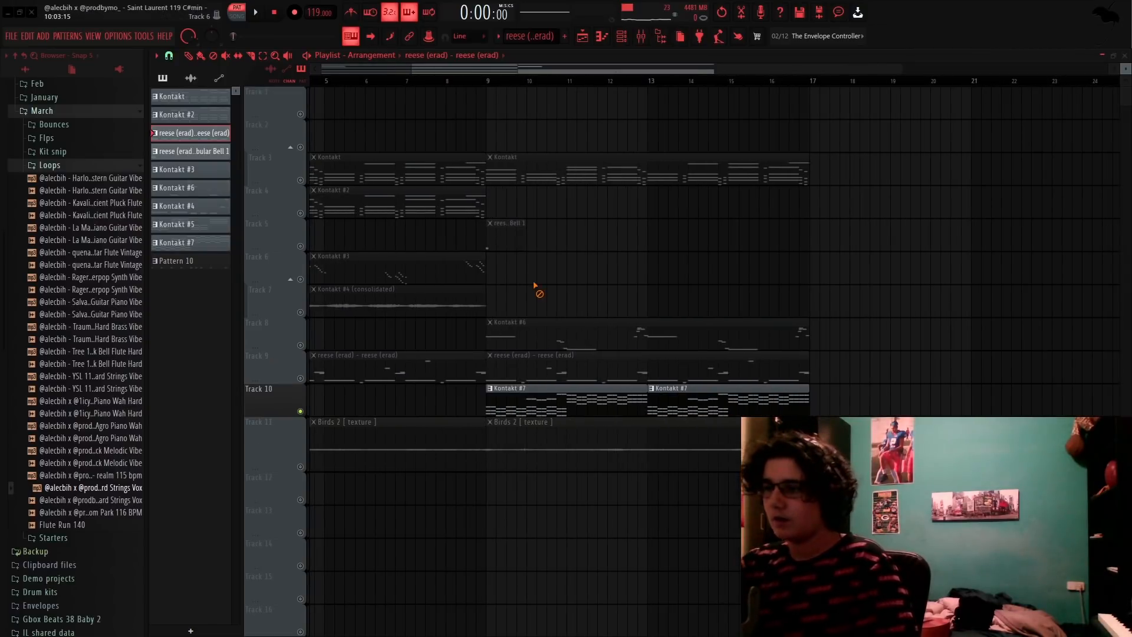
{"action": "scroll", "coordinate": [537, 290], "scroll_direction": "down", "scroll_amount": 3}
{"action": "right_click", "coordinate": [300, 411]}
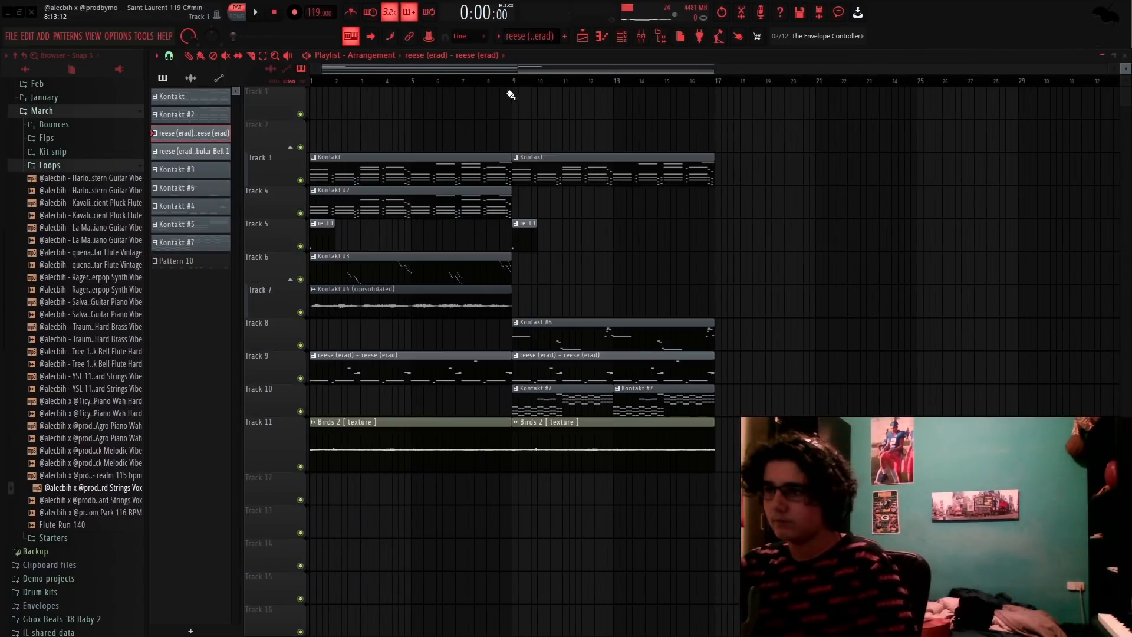
Play the full arrangement from bar 1, jump ahead to just before bar 9, and stop after hearing the transition
{"action": "mouse_move", "coordinate": [512, 94]}
{"action": "left_mouse_down"}
{"action": "mouse_move", "coordinate": [513, 83]}
{"action": "mouse_move", "coordinate": [470, 82]}
{"action": "mouse_move", "coordinate": [494, 91]}
{"action": "left_mouse_up"}
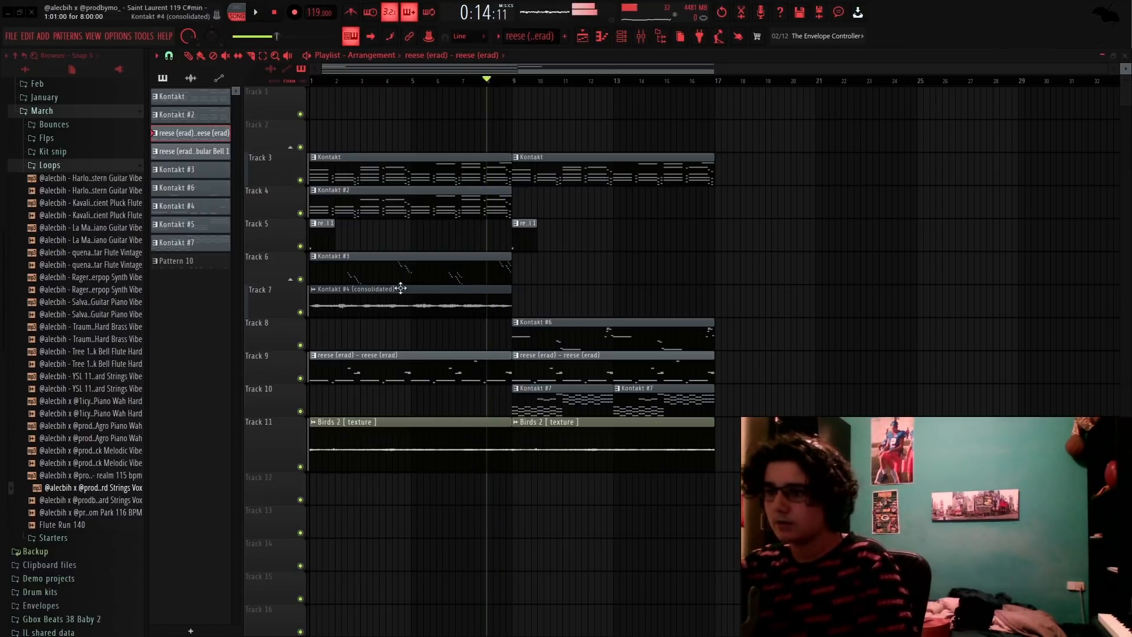
{"action": "key", "text": "space"}
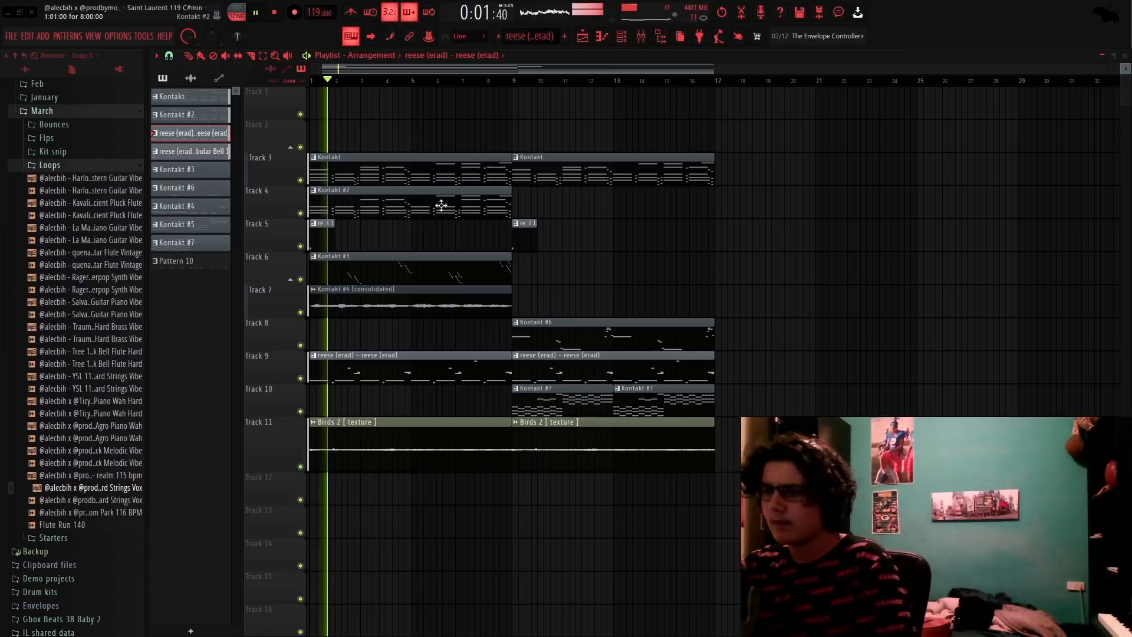
{"action": "left_click", "coordinate": [504, 82]}
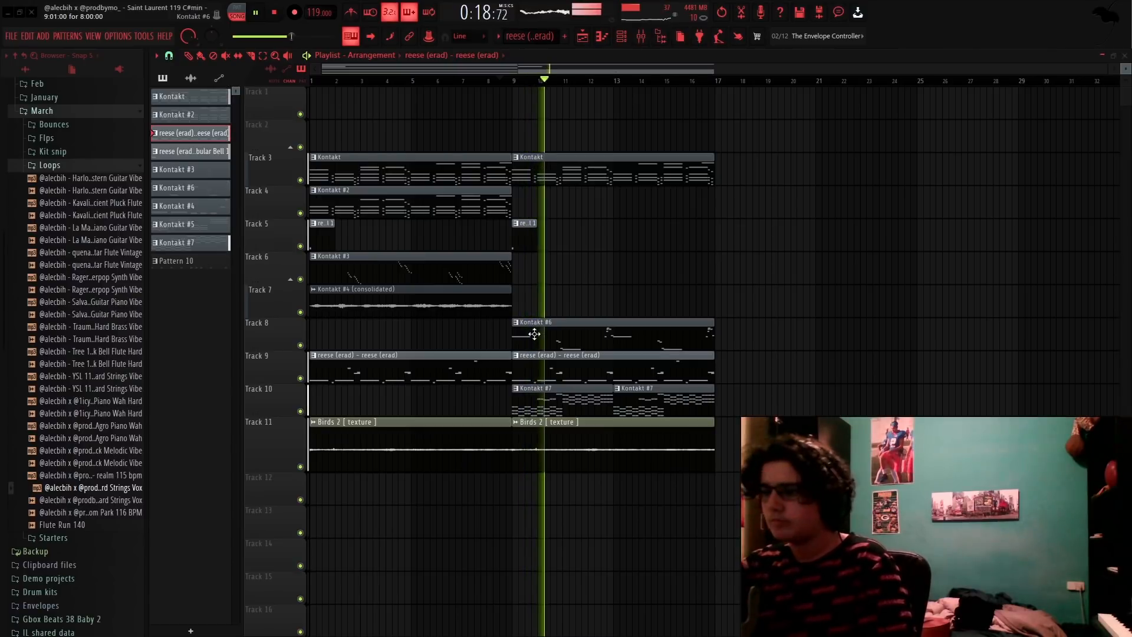
{"action": "scroll", "coordinate": [534, 333], "scroll_direction": "up", "scroll_amount": 2}
{"action": "key", "text": "space"}
Open the first Kontakt #7 clip on playlist Track 10 and look over its repeated chord notes
{"action": "scroll", "coordinate": [604, 298], "scroll_direction": "down", "scroll_amount": 3}
{"action": "scroll", "coordinate": [566, 328], "scroll_direction": "down", "scroll_amount": 2}
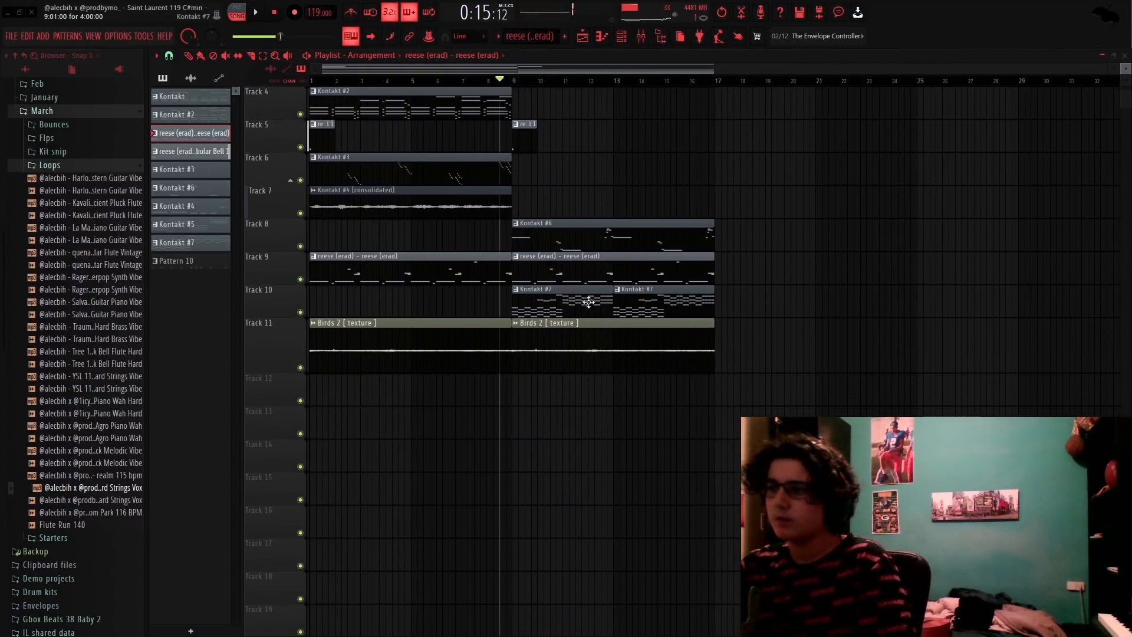
{"action": "scroll", "coordinate": [545, 396], "scroll_direction": "up", "scroll_amount": 4}
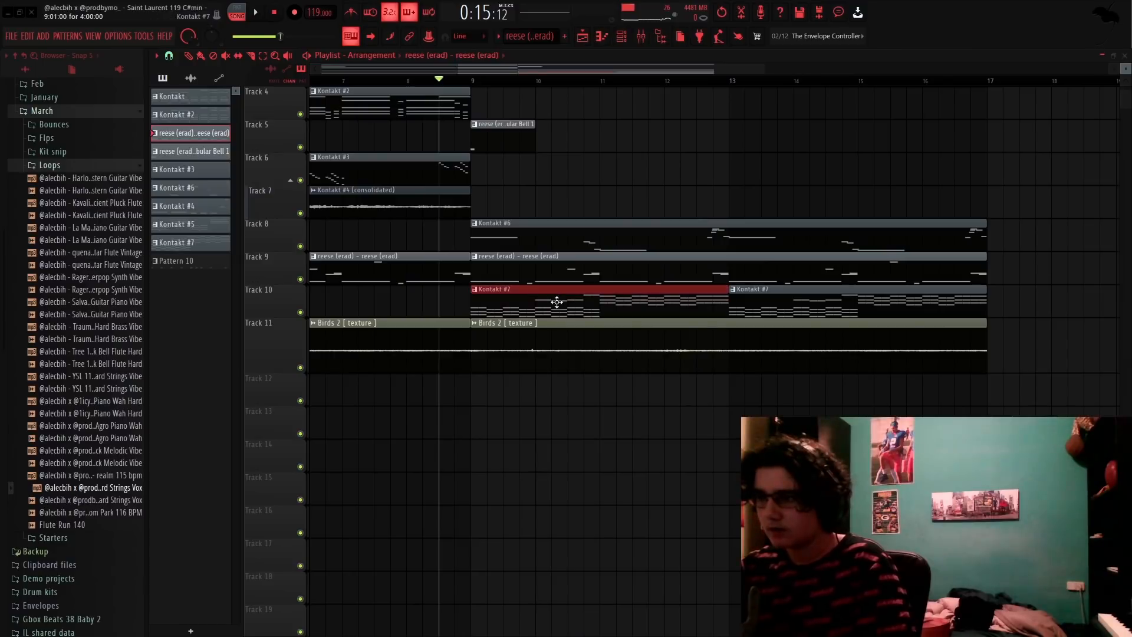
{"action": "scroll", "coordinate": [539, 383], "scroll_direction": "up", "scroll_amount": 3}
{"action": "scroll", "coordinate": [566, 319], "scroll_direction": "up", "scroll_amount": 2}
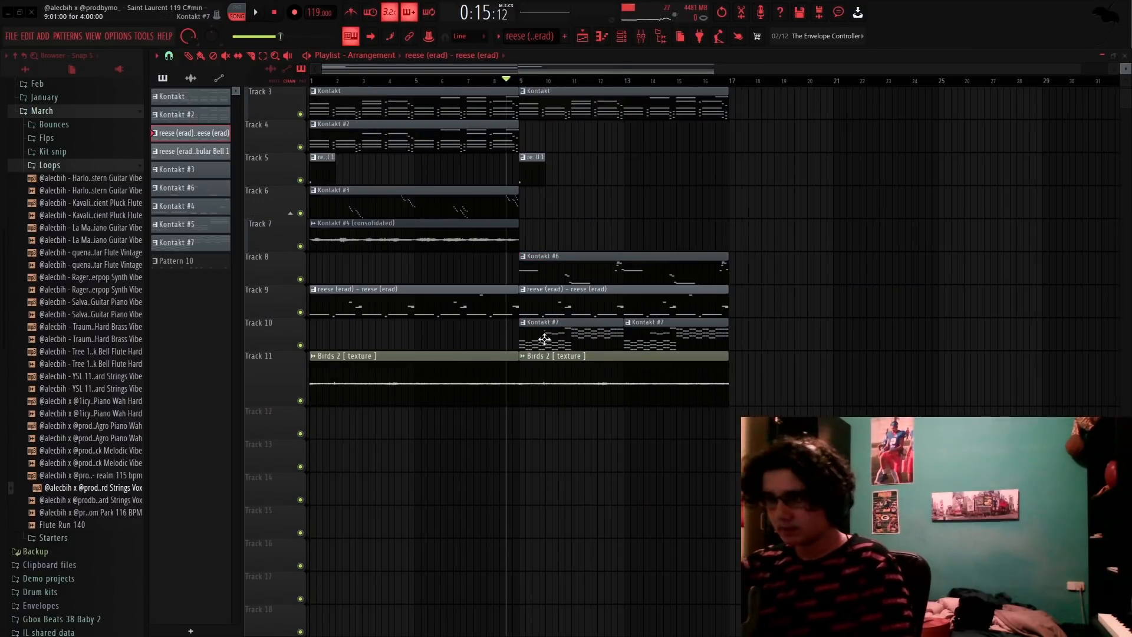
{"action": "double_click", "coordinate": [549, 334]}
{"action": "scroll", "coordinate": [555, 334], "scroll_direction": "up", "scroll_amount": 2}
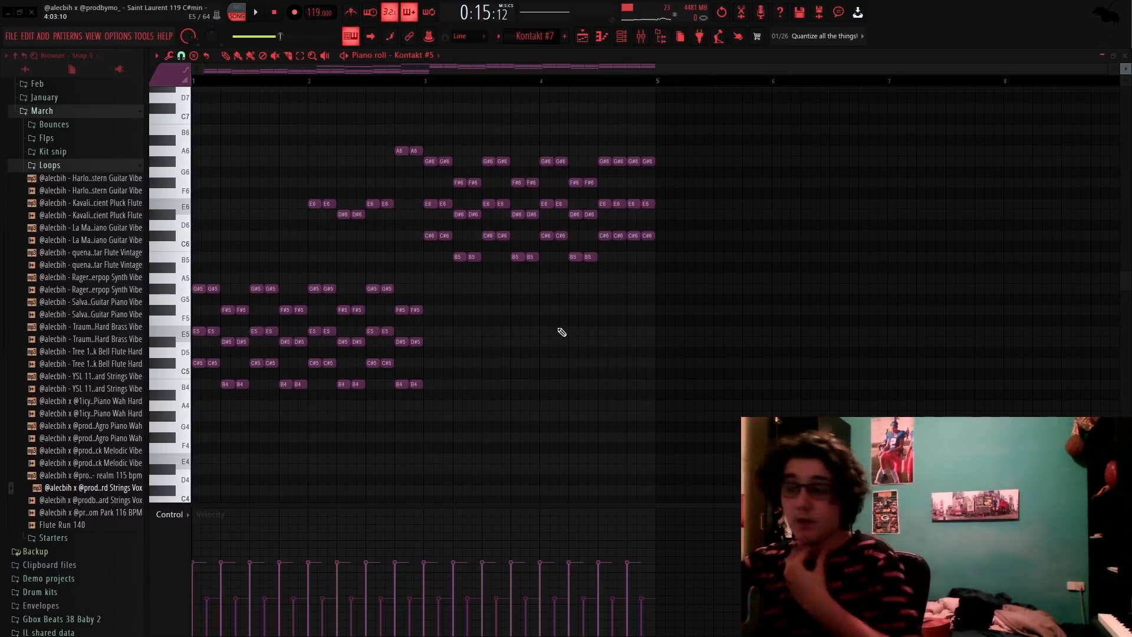
{"action": "scroll", "coordinate": [407, 311], "scroll_direction": "down", "scroll_amount": 3}
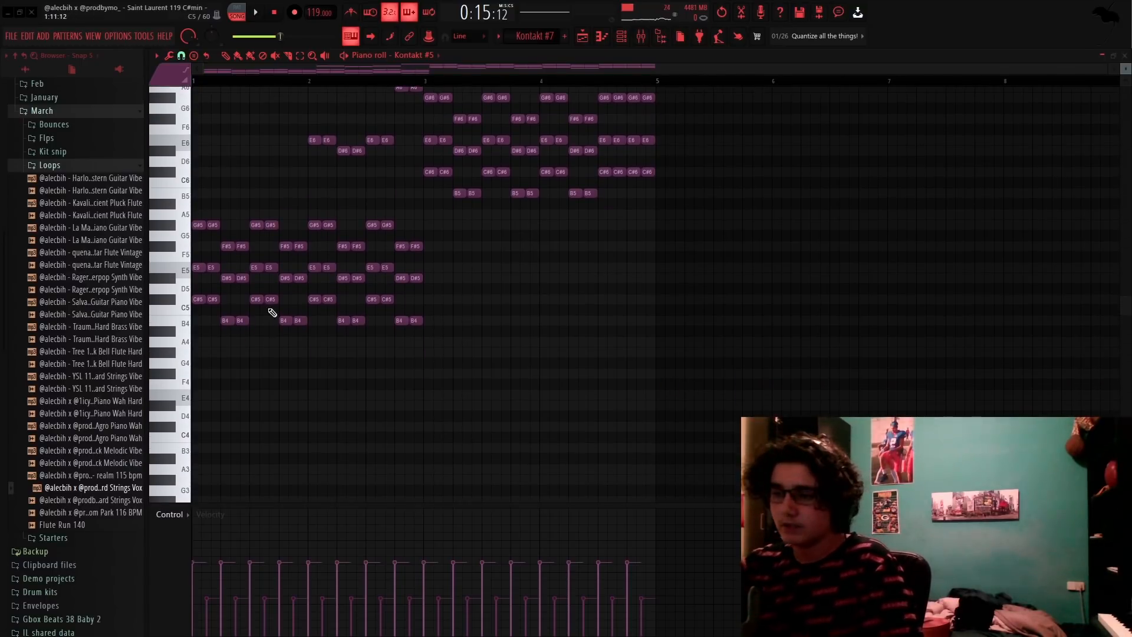
Select the lower chord notes in bars 1 and 2 of the Kontakt #7 pattern, and clear the selection
{"action": "scroll", "coordinate": [204, 340], "scroll_direction": "up", "scroll_amount": 2}
{"action": "left_click_drag", "start_coordinate": [414, 376], "coordinate": [196, 267]}
{"action": "left_click_drag", "start_coordinate": [196, 267], "coordinate": [195, 257]}
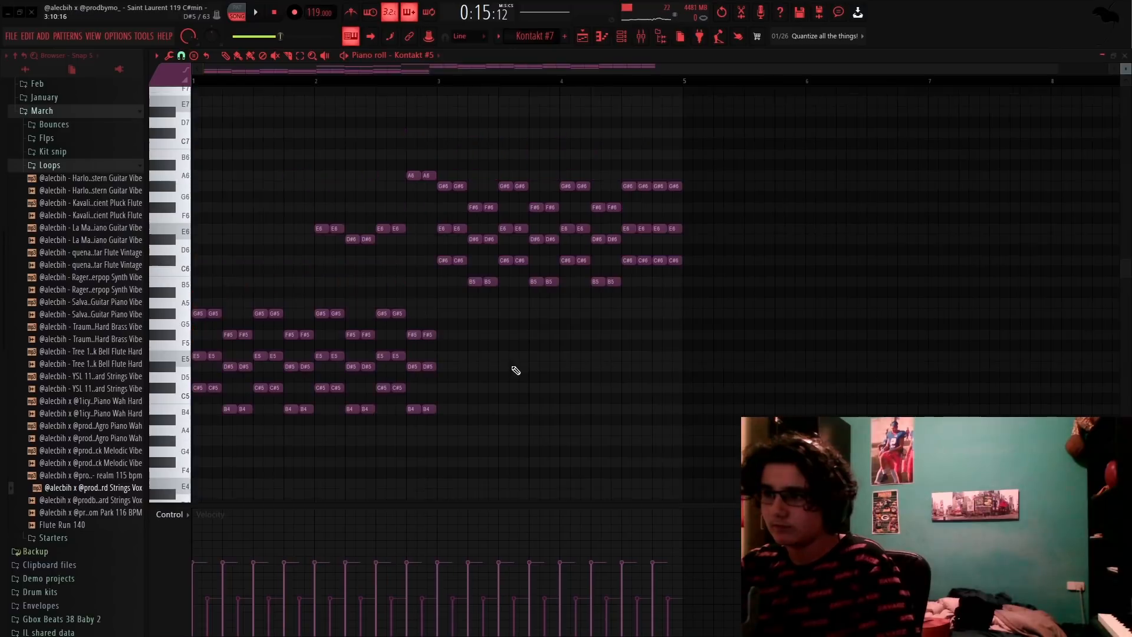
{"action": "scroll", "coordinate": [514, 370], "scroll_direction": "up", "scroll_amount": 1}
{"action": "left_click_drag", "start_coordinate": [733, 306], "coordinate": [207, 155]}
{"action": "left_click", "coordinate": [255, 271], "text": "ctrl"}
Examine the opening chords up close, selecting the second repeat of the C#5, E5 and G#5 chord
{"action": "scroll", "coordinate": [255, 271], "scroll_direction": "down", "scroll_amount": 4}
{"action": "scroll", "coordinate": [273, 282], "scroll_direction": "up", "scroll_amount": 3}
{"action": "left_click_drag", "start_coordinate": [274, 282], "coordinate": [276, 241]}
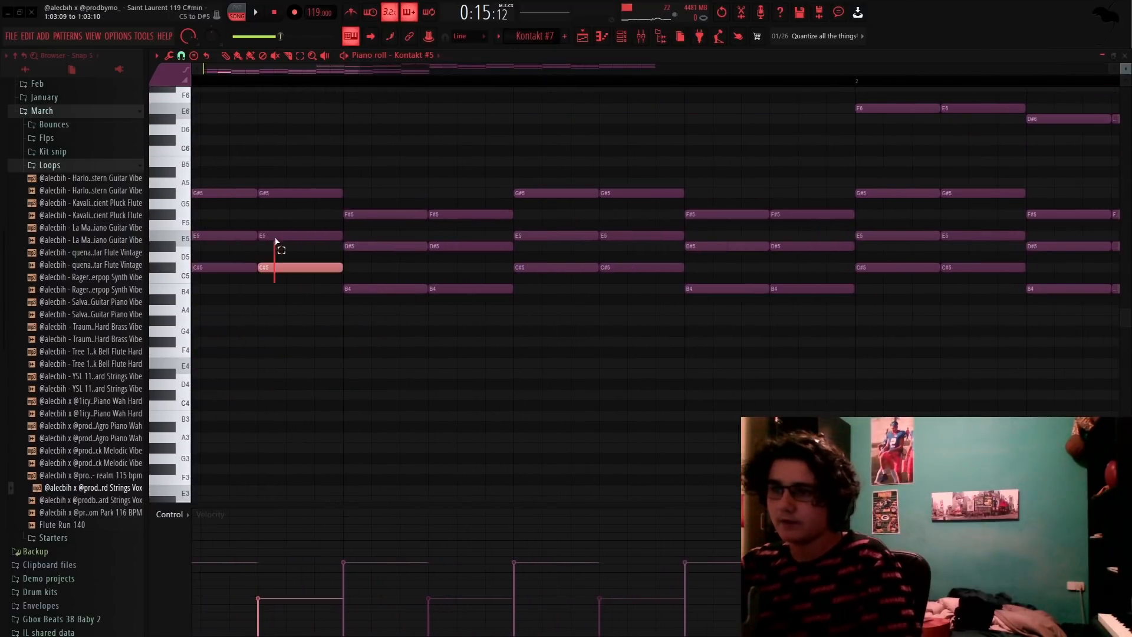
{"action": "scroll", "coordinate": [301, 213], "scroll_direction": "down", "scroll_amount": 2}
{"action": "left_click_drag", "start_coordinate": [336, 317], "coordinate": [341, 192]}
{"action": "left_click", "coordinate": [343, 193], "text": "ctrl"}
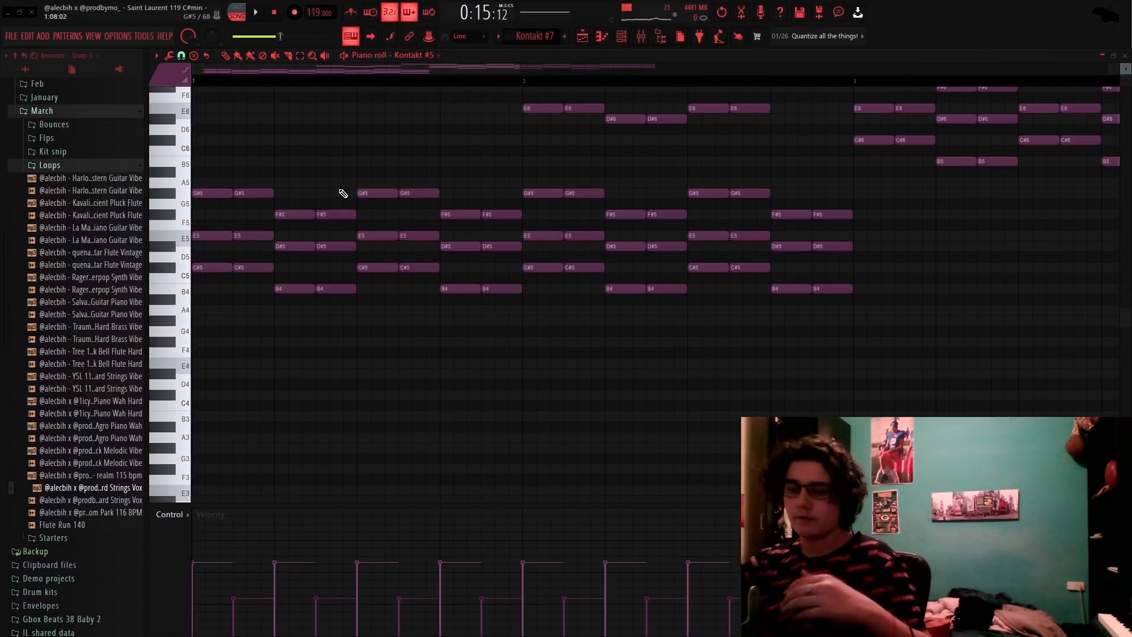
Play the four-bar Kontakt #7 pattern on its own and stop it in bar 4
{"action": "scroll", "coordinate": [341, 189], "scroll_direction": "down", "scroll_amount": 3}
{"action": "scroll", "coordinate": [351, 207], "scroll_direction": "up", "scroll_amount": 3}
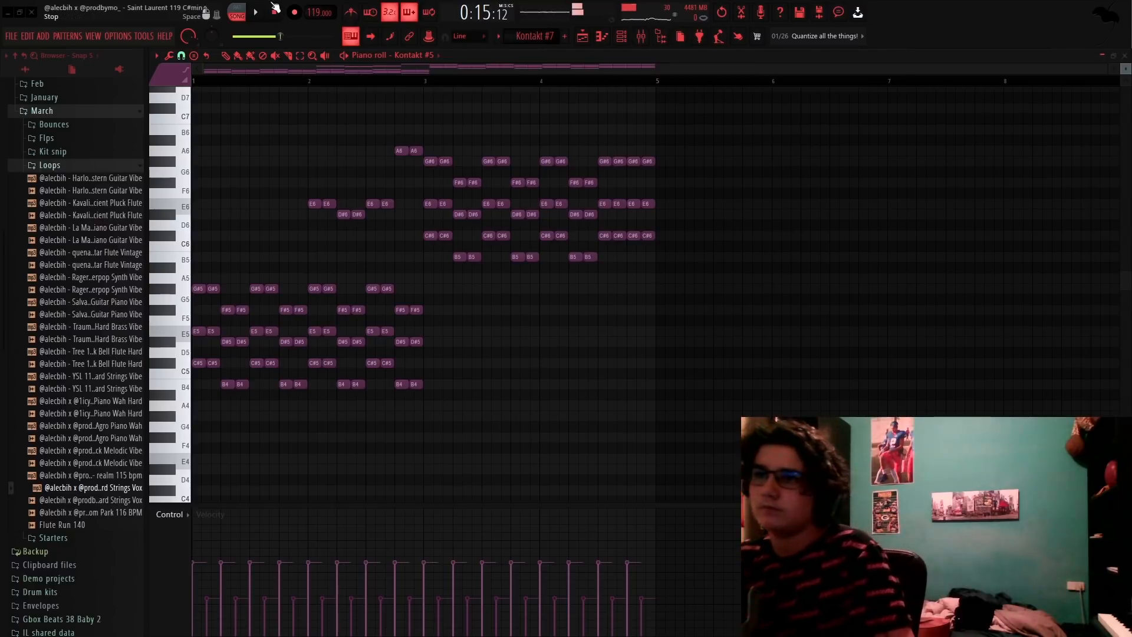
{"action": "key", "text": "space"}
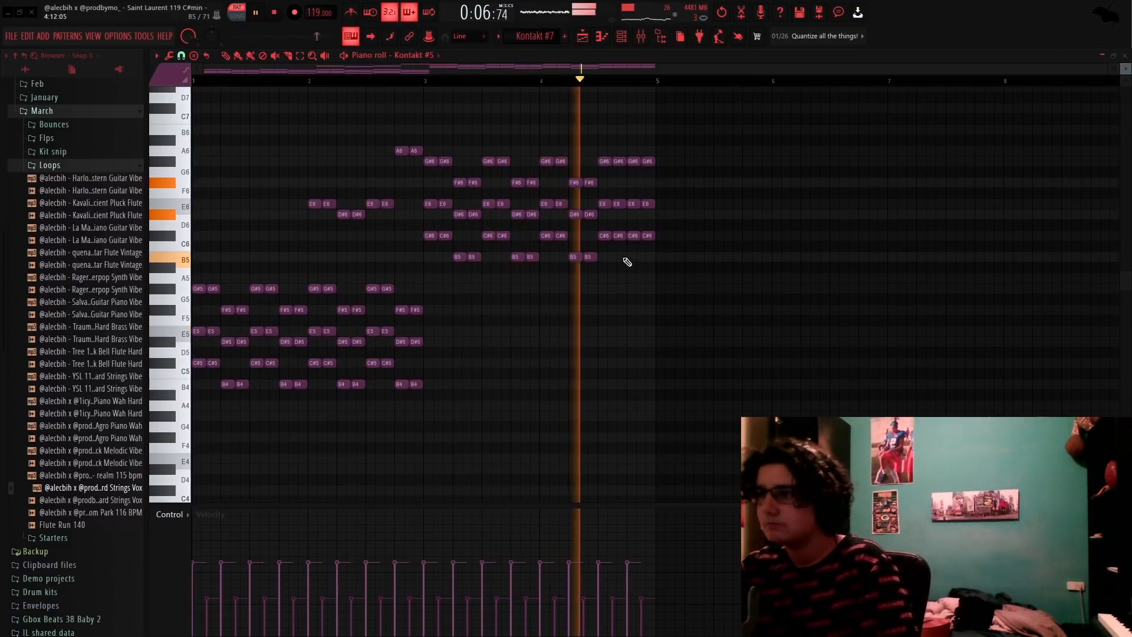
{"action": "key", "text": "space"}
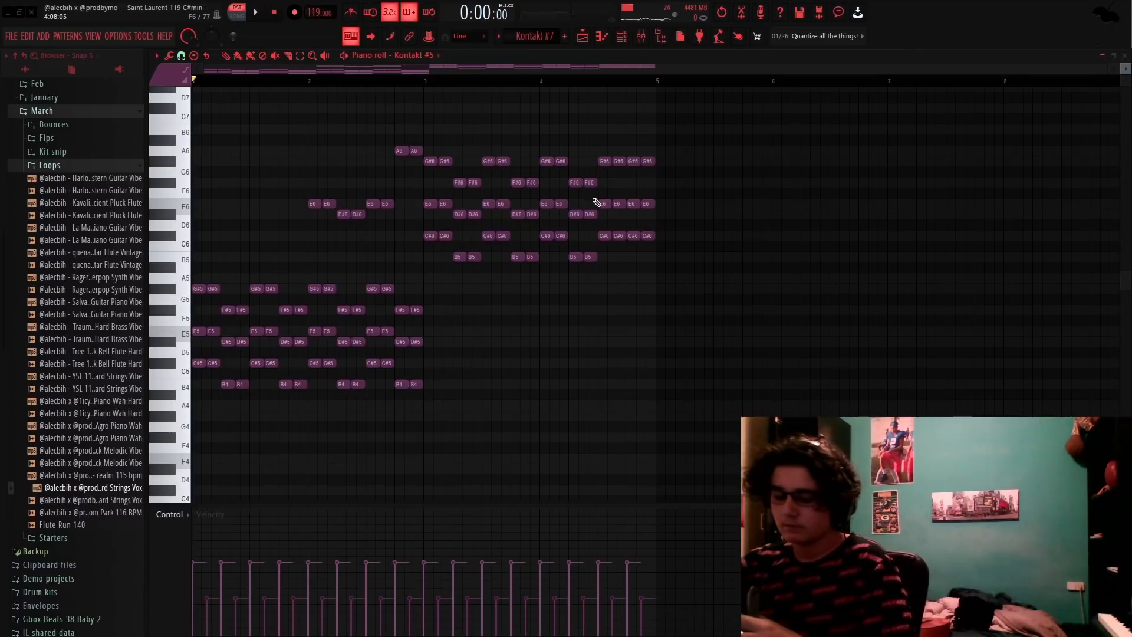
Inspect the Fruity Parametric EQ 2 and ValhallaVintageVerb effects on the Kontakt #5 mixer track
{"action": "left_click", "coordinate": [641, 37]}
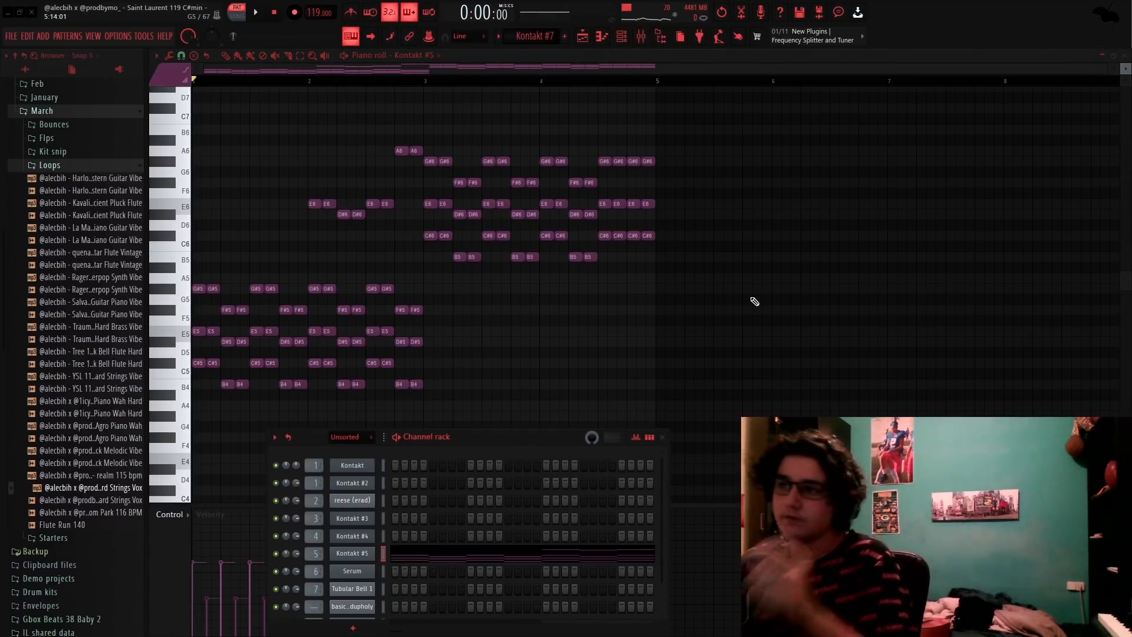
{"action": "key", "text": "F9"}
{"action": "key", "text": "space"}
{"action": "left_click", "coordinate": [328, 238]}
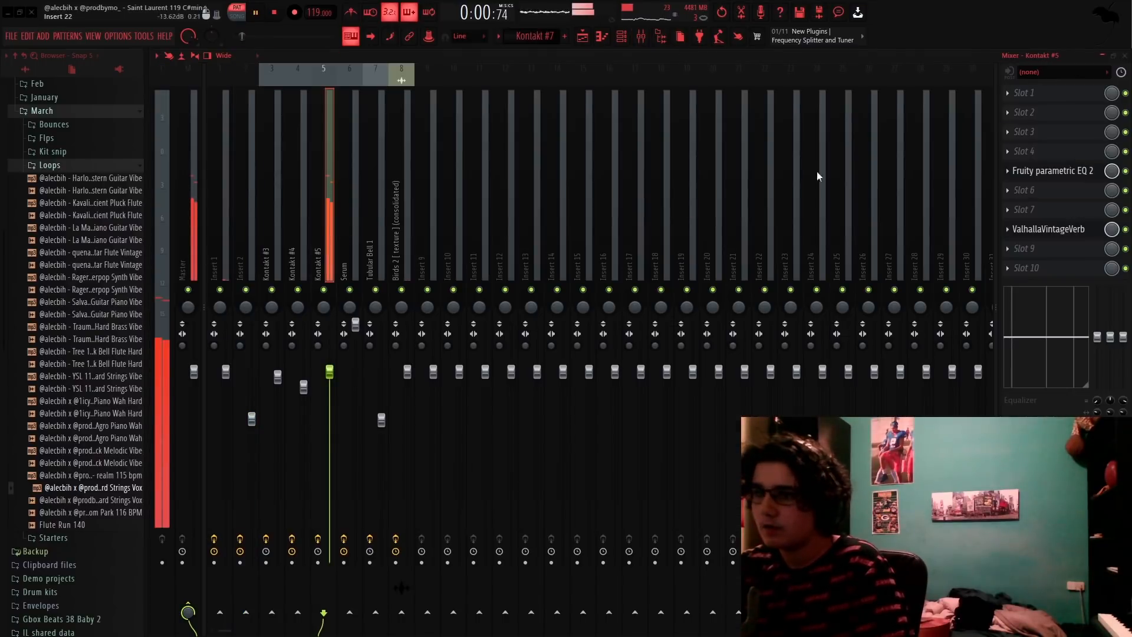
{"action": "key", "text": "space"}
{"action": "left_click", "coordinate": [1055, 170]}
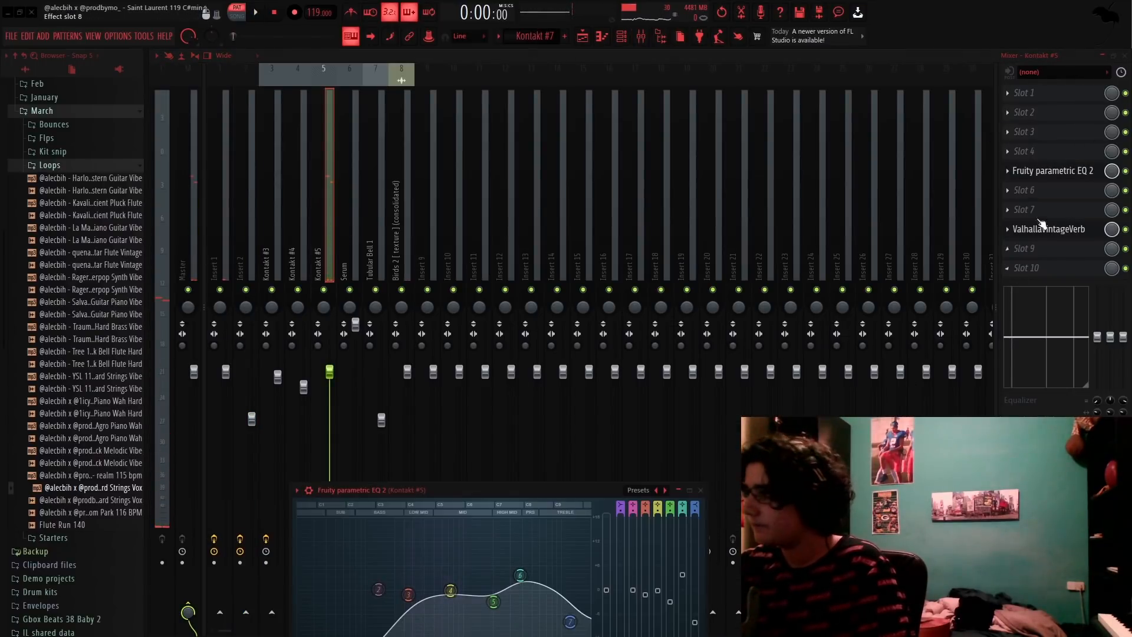
{"action": "key", "text": "Escape"}
{"action": "left_click", "coordinate": [1034, 229]}
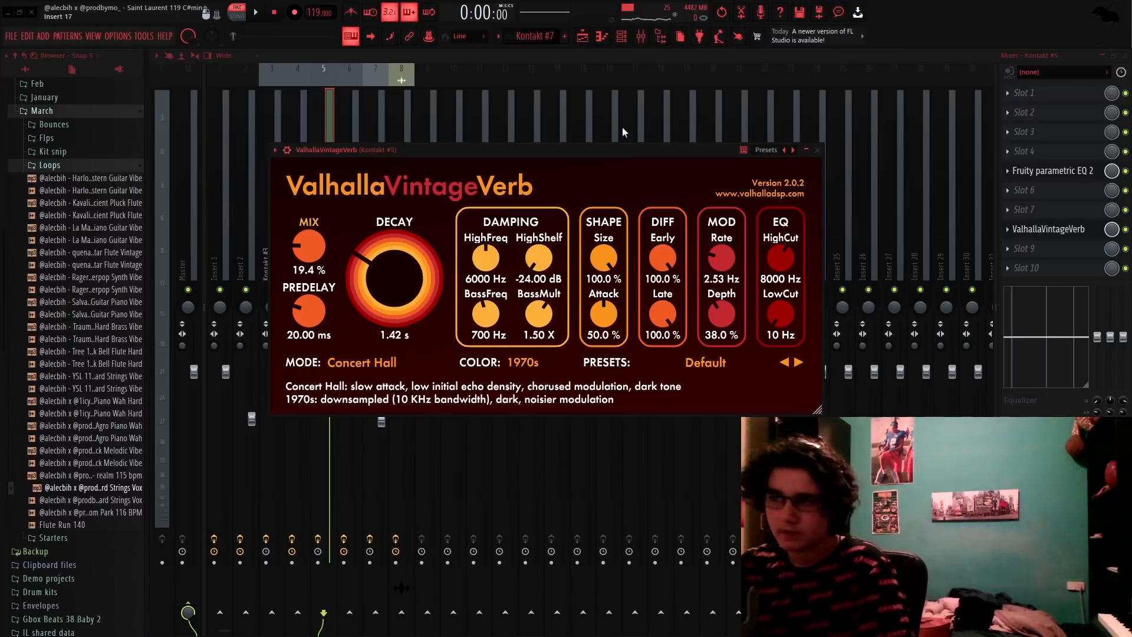
Return to the playlist, open the Kontakt pattern on Track 3 and start playing it
{"action": "left_click", "coordinate": [587, 37]}
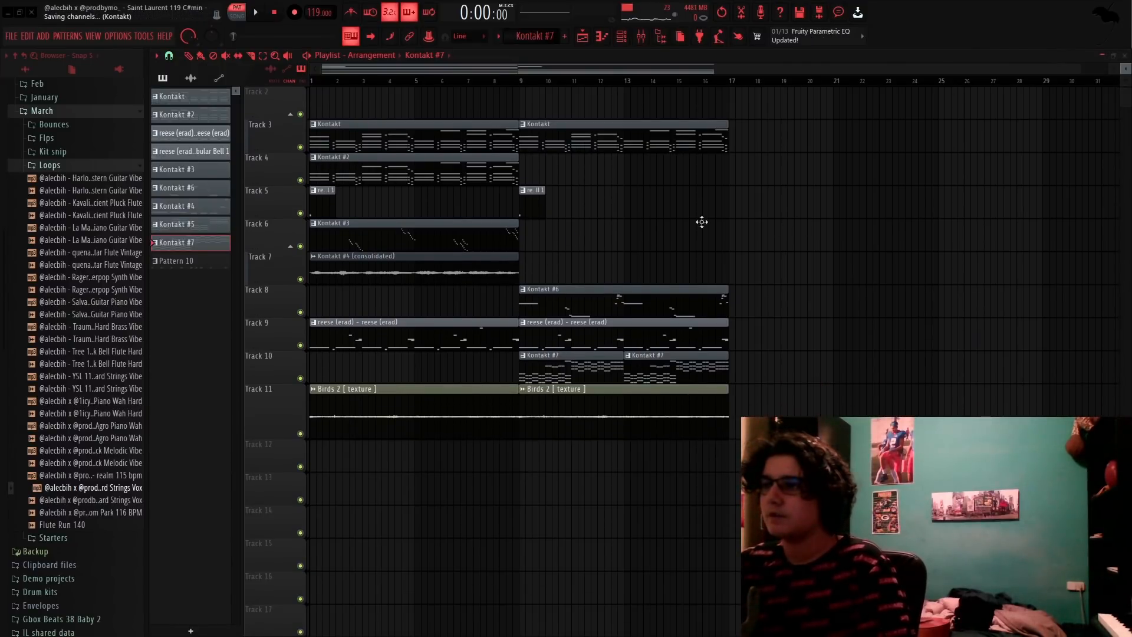
{"action": "scroll", "coordinate": [527, 133], "scroll_direction": "up", "scroll_amount": 4}
{"action": "double_click", "coordinate": [526, 131]}
{"action": "scroll", "coordinate": [278, 70], "scroll_direction": "down", "scroll_amount": 2}
{"action": "key", "text": "space"}
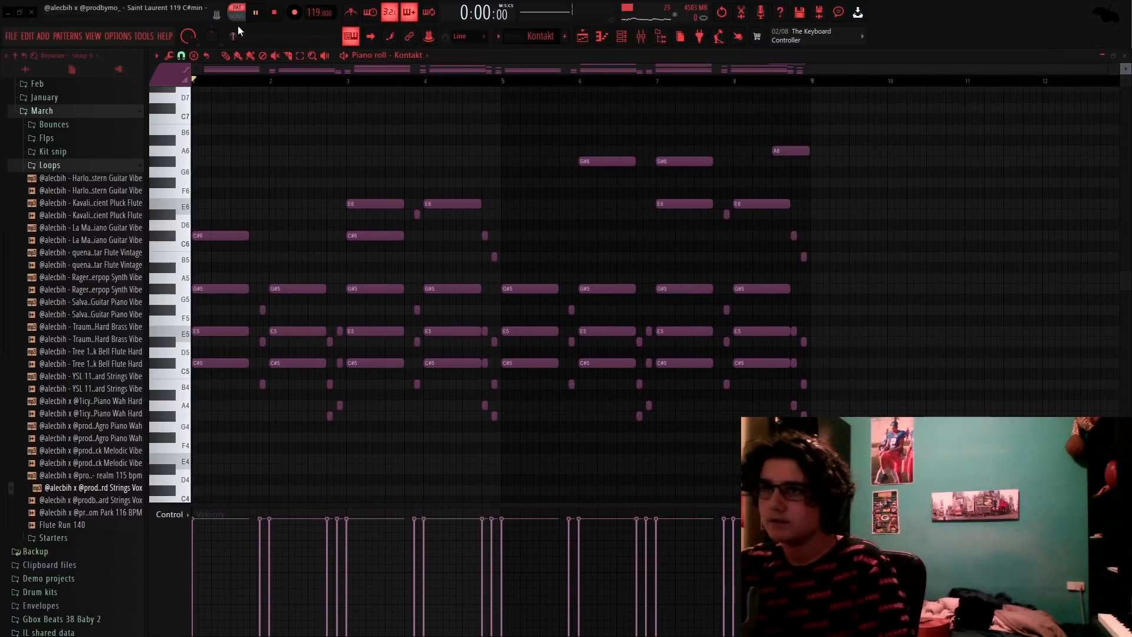
Stop the Kontakt pattern and place the playlist playhead at bar 9
{"action": "key", "text": "space"}
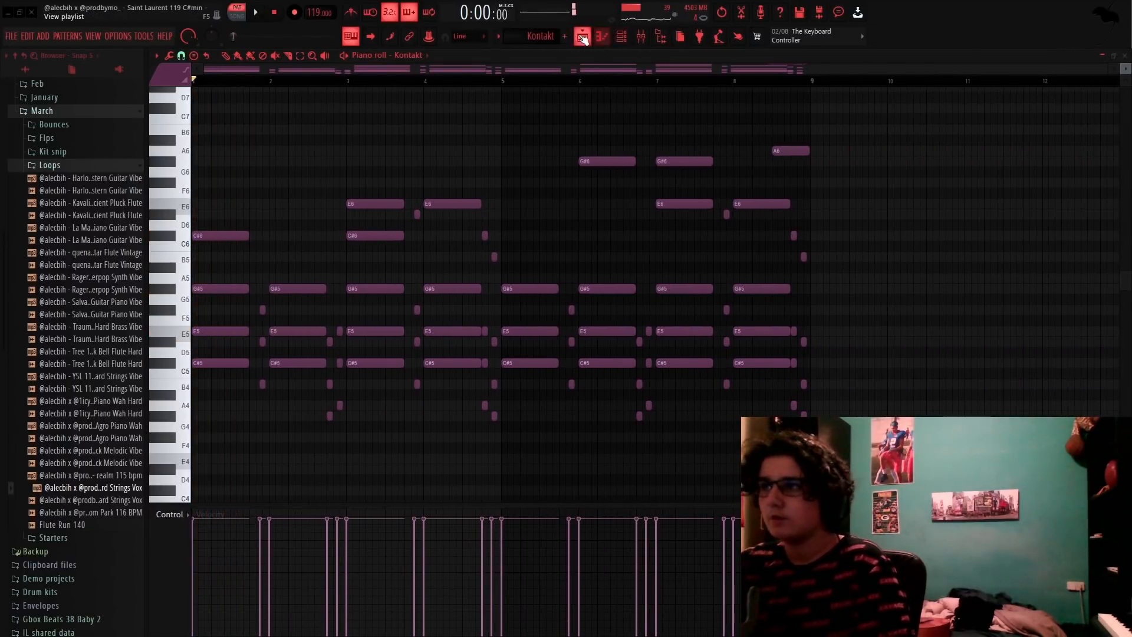
{"action": "left_click", "coordinate": [582, 37]}
{"action": "left_click", "coordinate": [507, 82]}
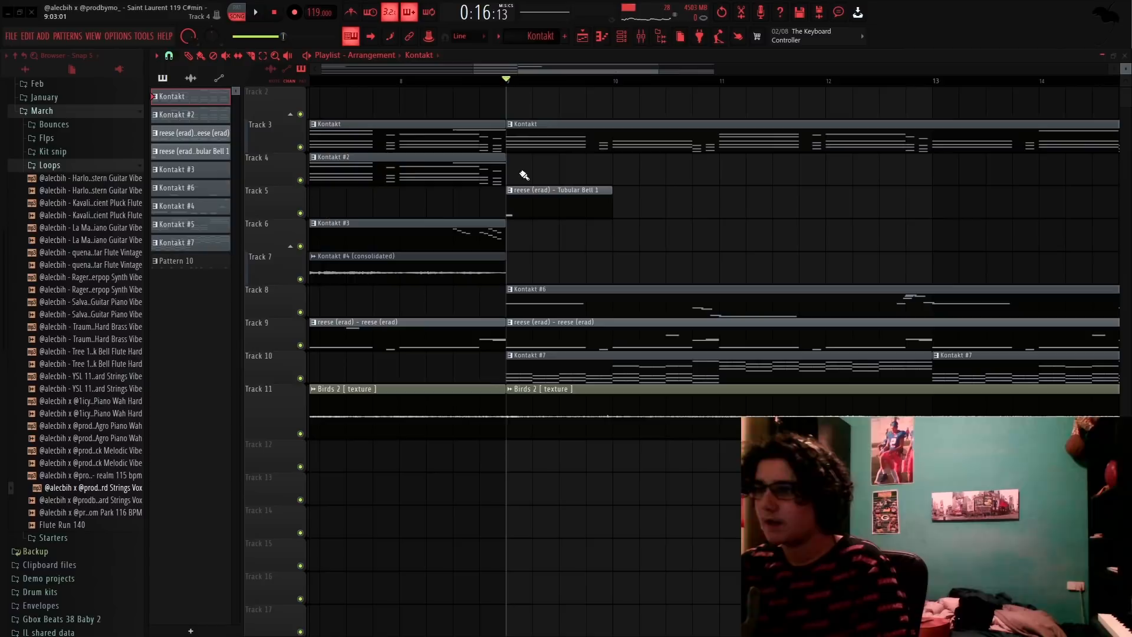
Open the Tubular Bell 1 pattern on Track 5, play it on its own and stop it
{"action": "scroll", "coordinate": [521, 176], "scroll_direction": "up", "scroll_amount": 2}
{"action": "double_click", "coordinate": [528, 207]}
{"action": "key", "text": "l"}
{"action": "key", "text": "space"}
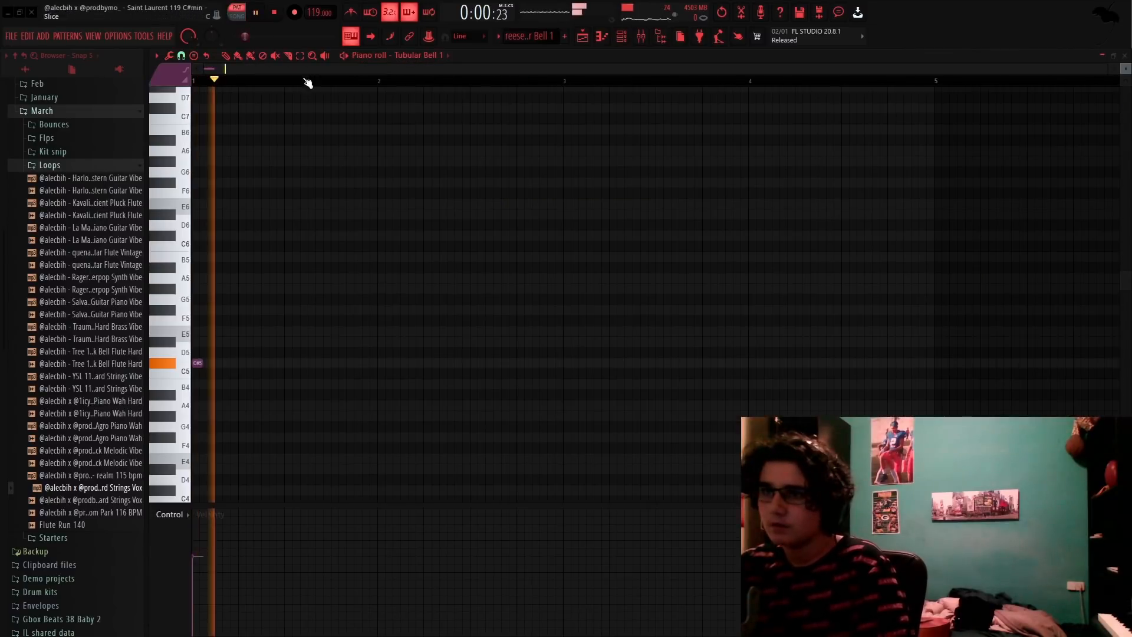
{"action": "key", "text": "space"}
Return to the playlist, open the Kontakt #6 pattern on Track 8 and play it on its own into bar 8
{"action": "left_click", "coordinate": [584, 37]}
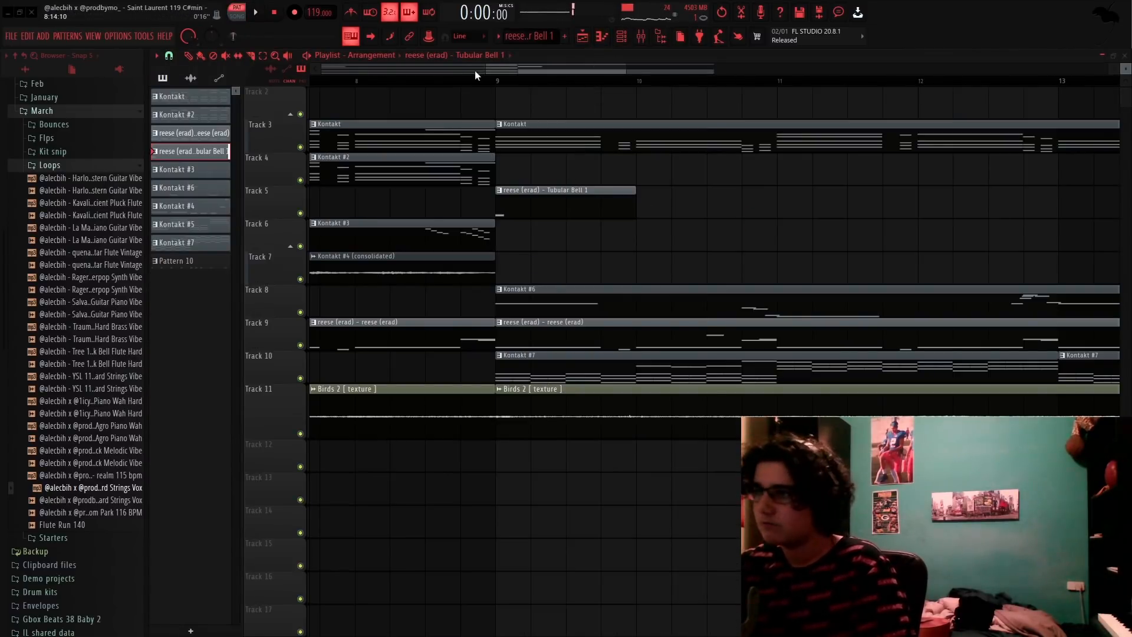
{"action": "scroll", "coordinate": [517, 272], "scroll_direction": "down", "scroll_amount": 3}
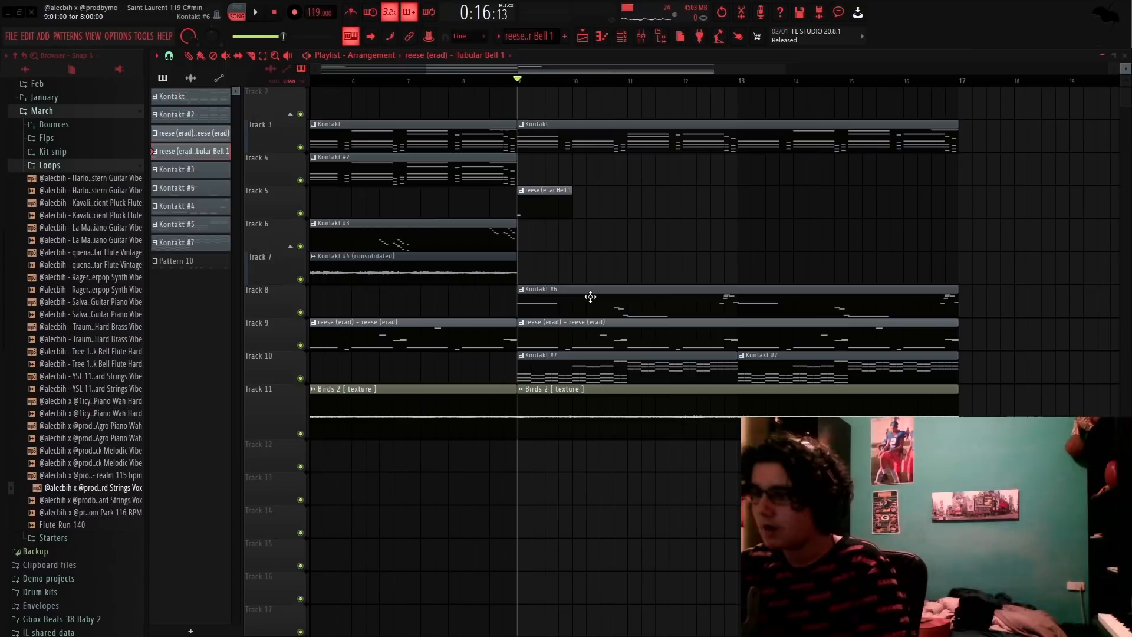
{"action": "double_click", "coordinate": [590, 297]}
{"action": "key", "text": "space"}
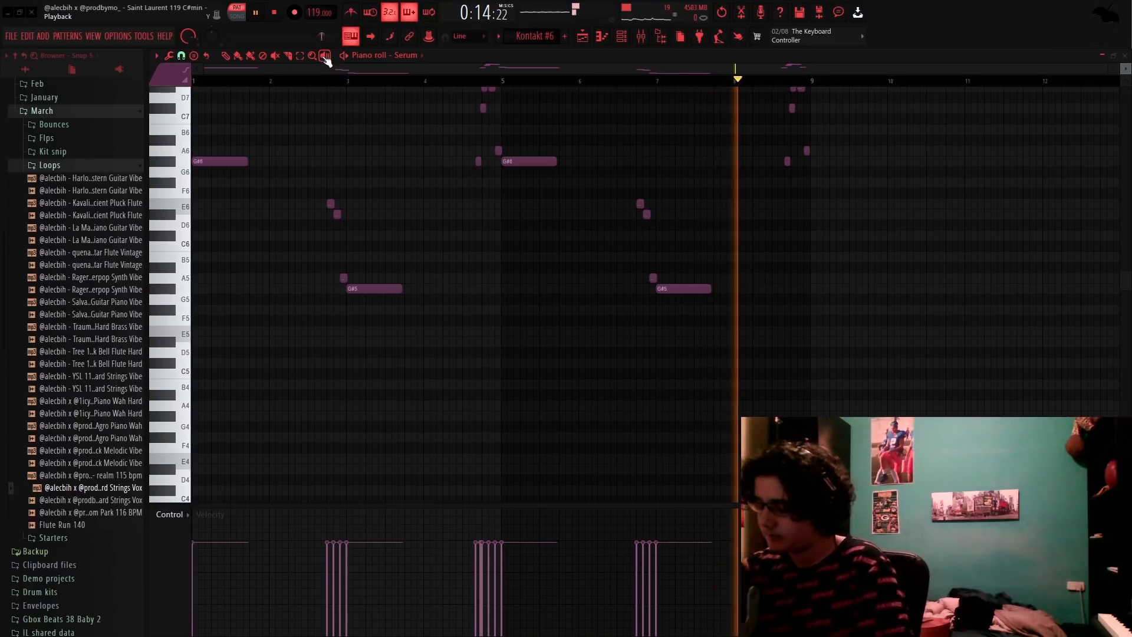
{"action": "key", "text": "space"}
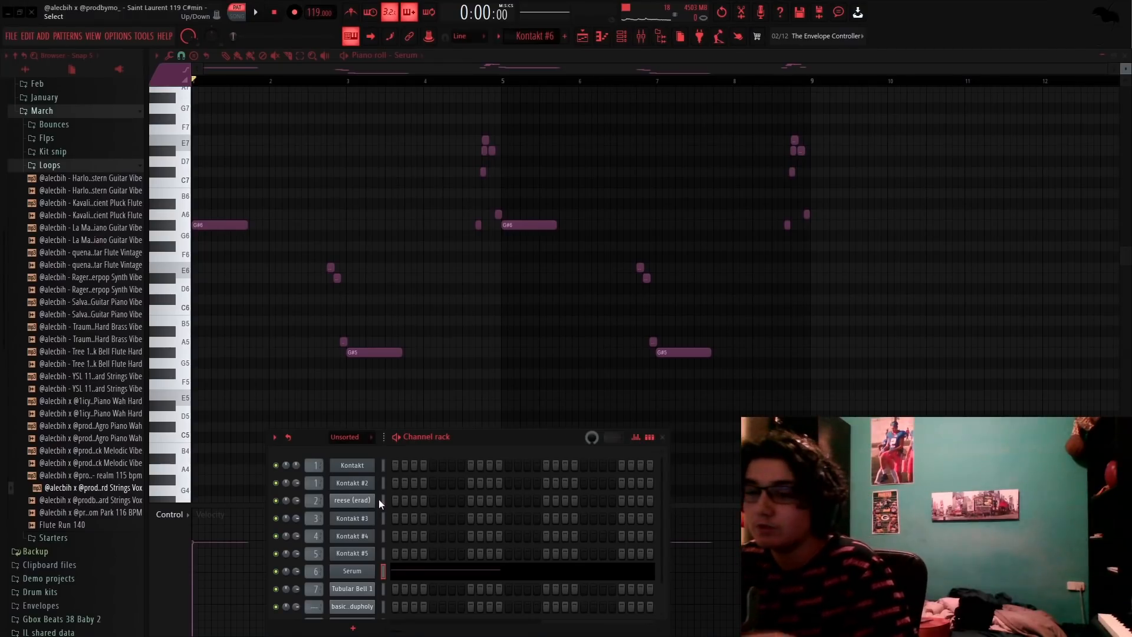
Open the Serum instrument and show where its LD - Softy preset sits in the Adapt Vol. 2 bank
{"action": "left_click", "coordinate": [363, 574]}
{"action": "left_click", "coordinate": [479, 120]}
{"action": "mouse_move", "coordinate": [519, 148]}
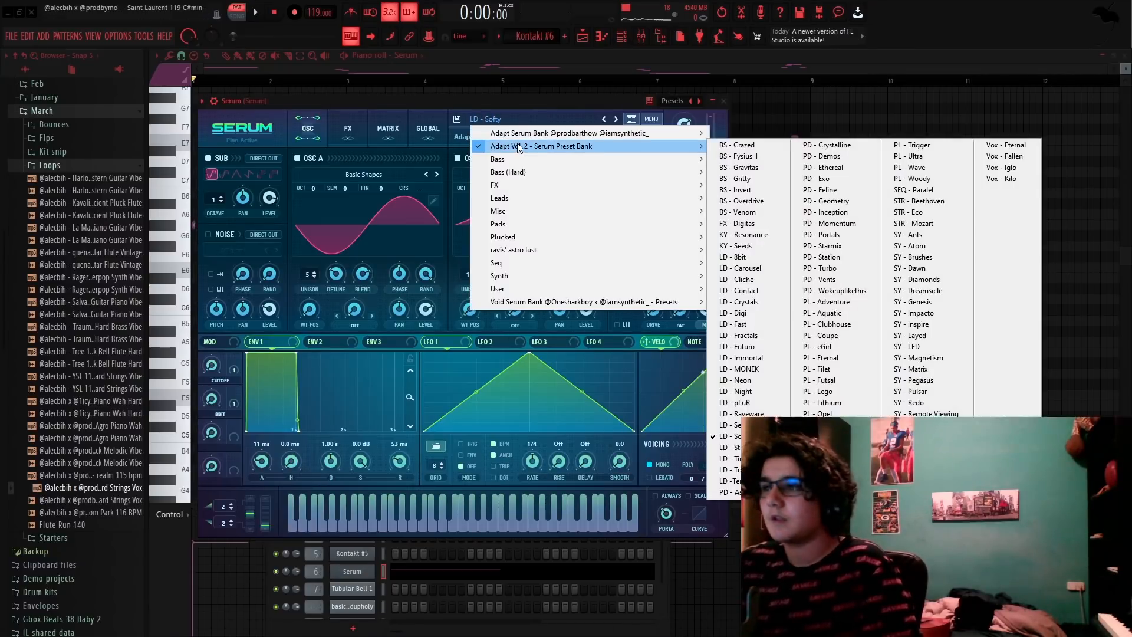
{"action": "left_click", "coordinate": [860, 150]}
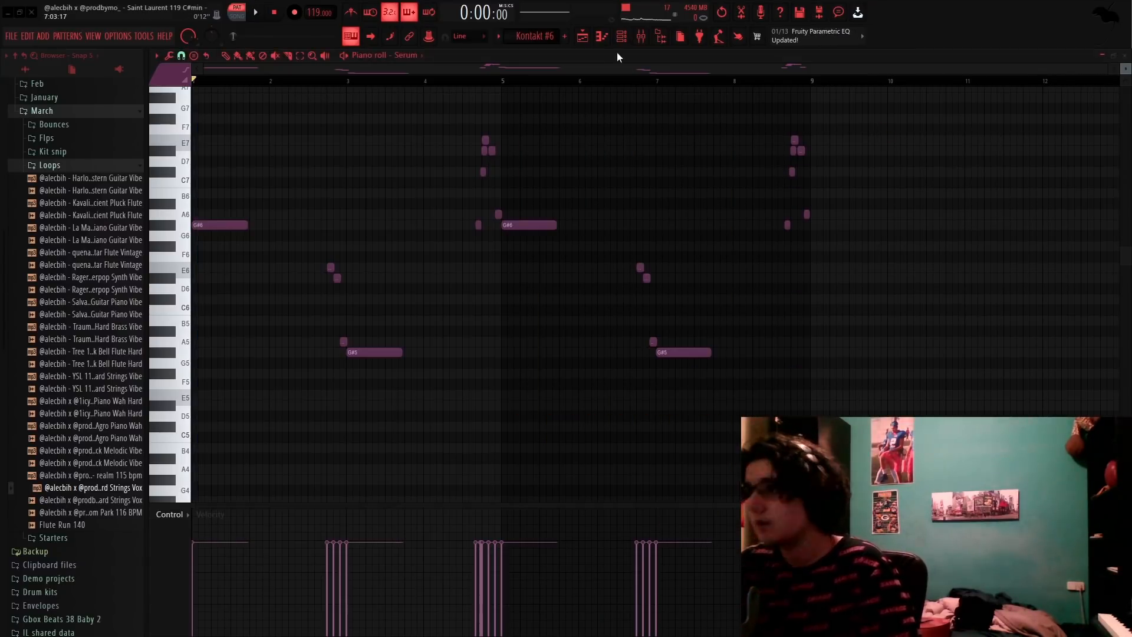
Inspect the ValhallaVintageVerb, Fruity Parametric EQ 2 and PanMan effects on the Serum mixer track, and briefly play the pattern through them
{"action": "key", "text": "F9"}
{"action": "left_click", "coordinate": [1055, 113]}
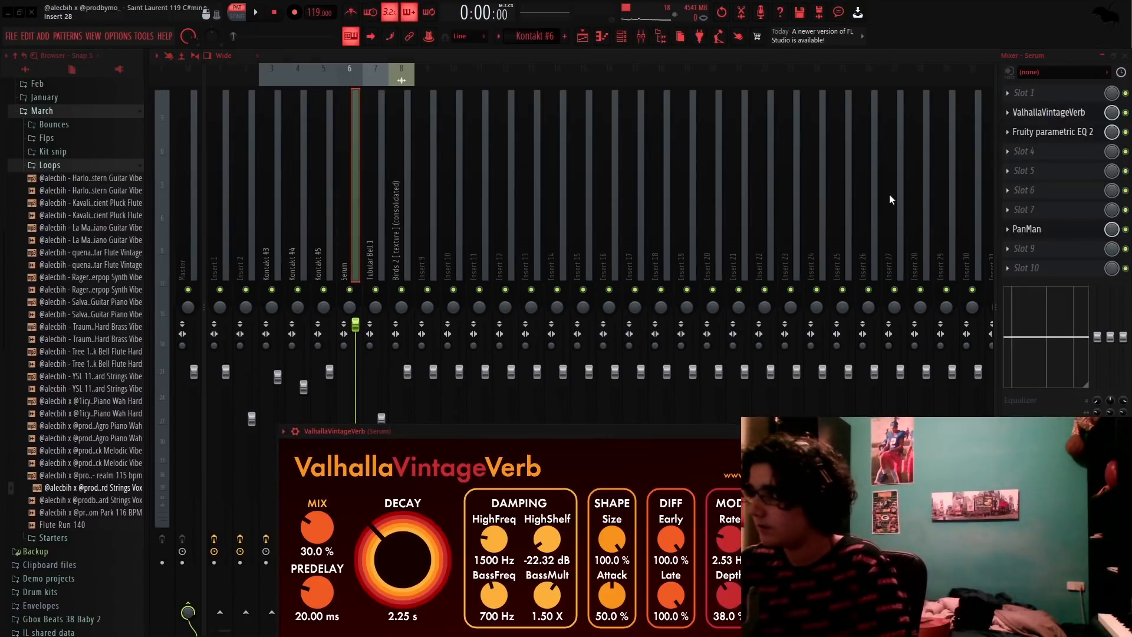
{"action": "left_click", "coordinate": [1060, 132]}
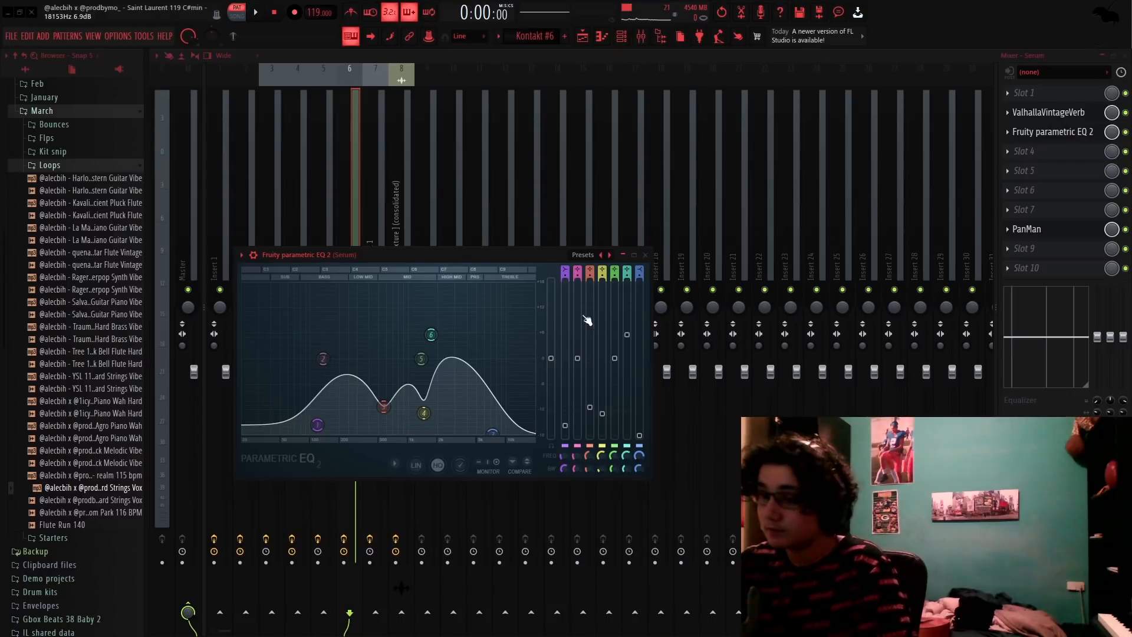
{"action": "left_click", "coordinate": [1026, 229]}
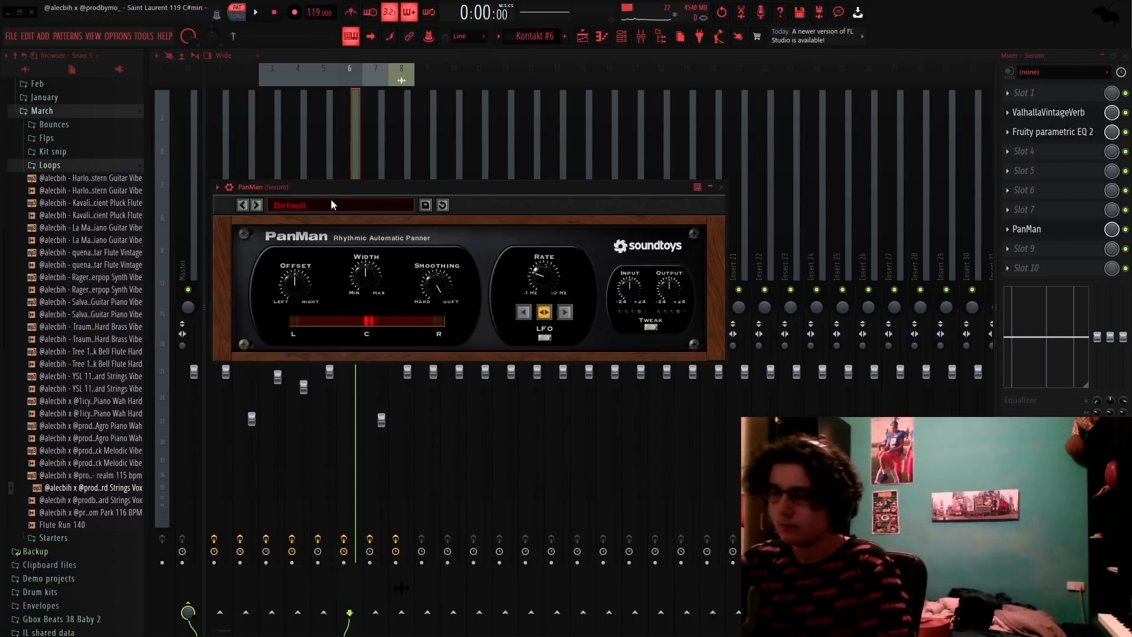
{"action": "key", "text": "Escape"}
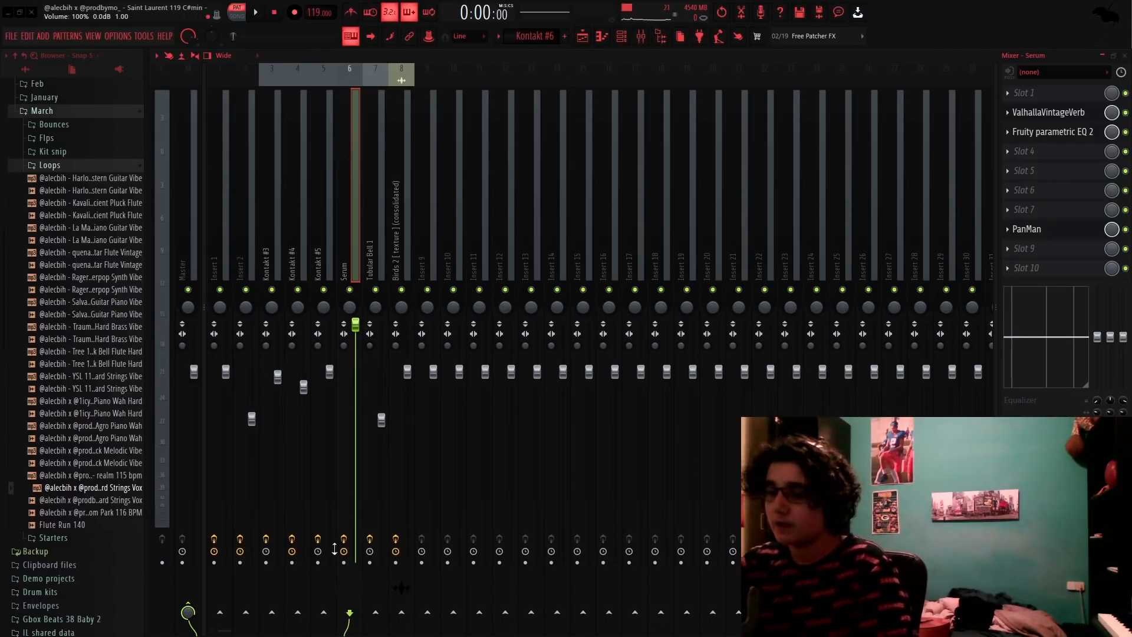
{"action": "key", "text": "space"}
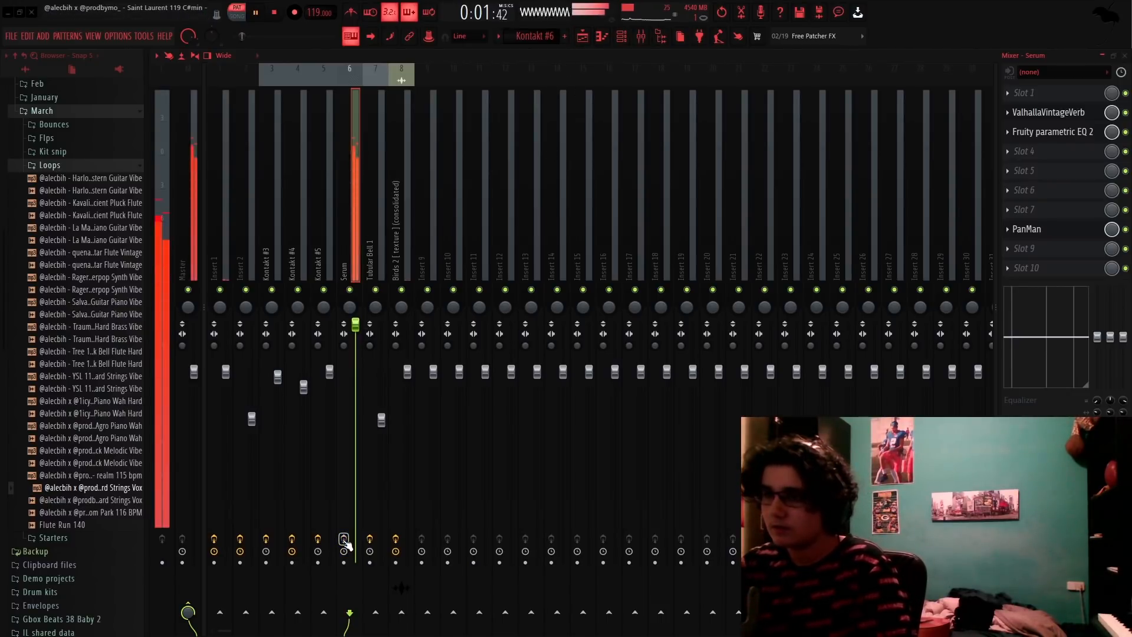
{"action": "key", "text": "space"}
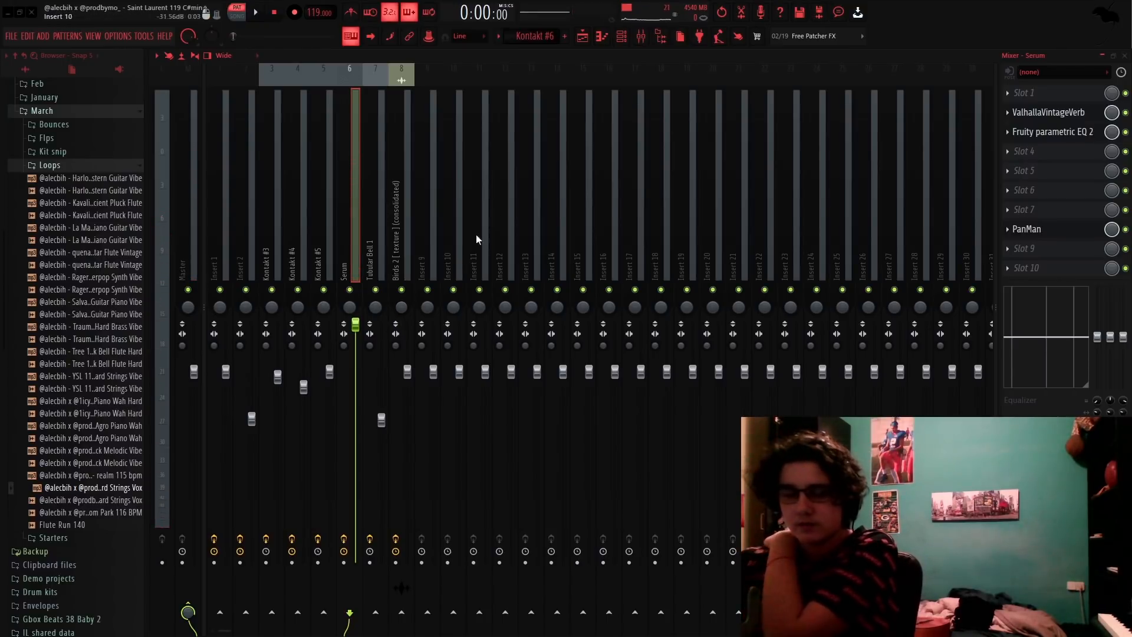
Return to the playlist and inspect the sample settings of the Birds 2 [ texture ] clip on Track 11
{"action": "left_click", "coordinate": [582, 36]}
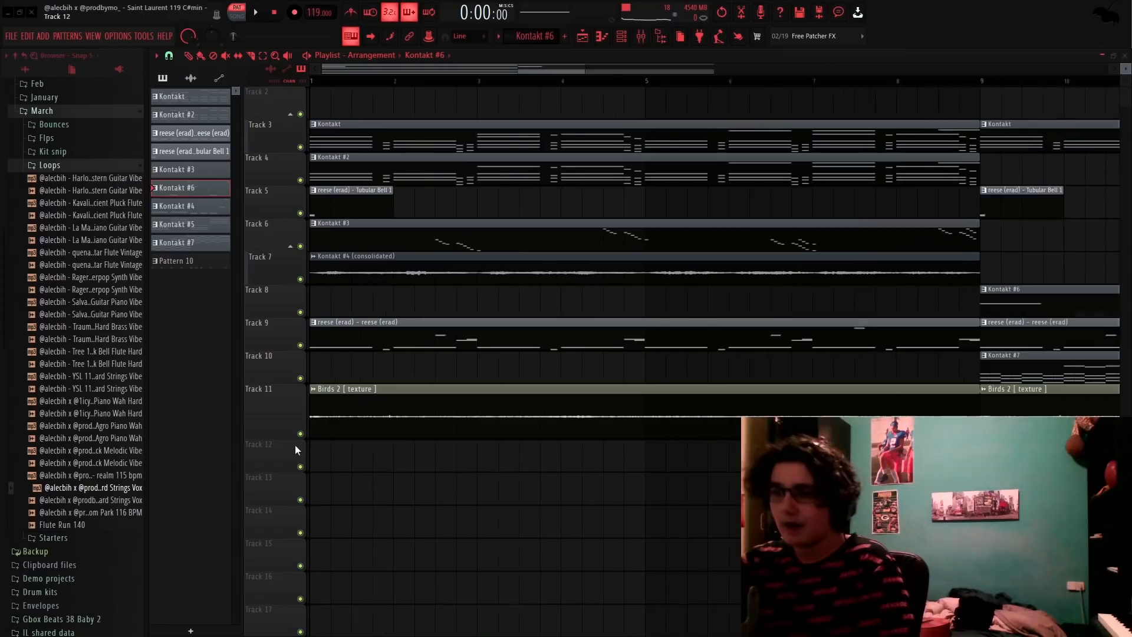
{"action": "double_click", "coordinate": [330, 405]}
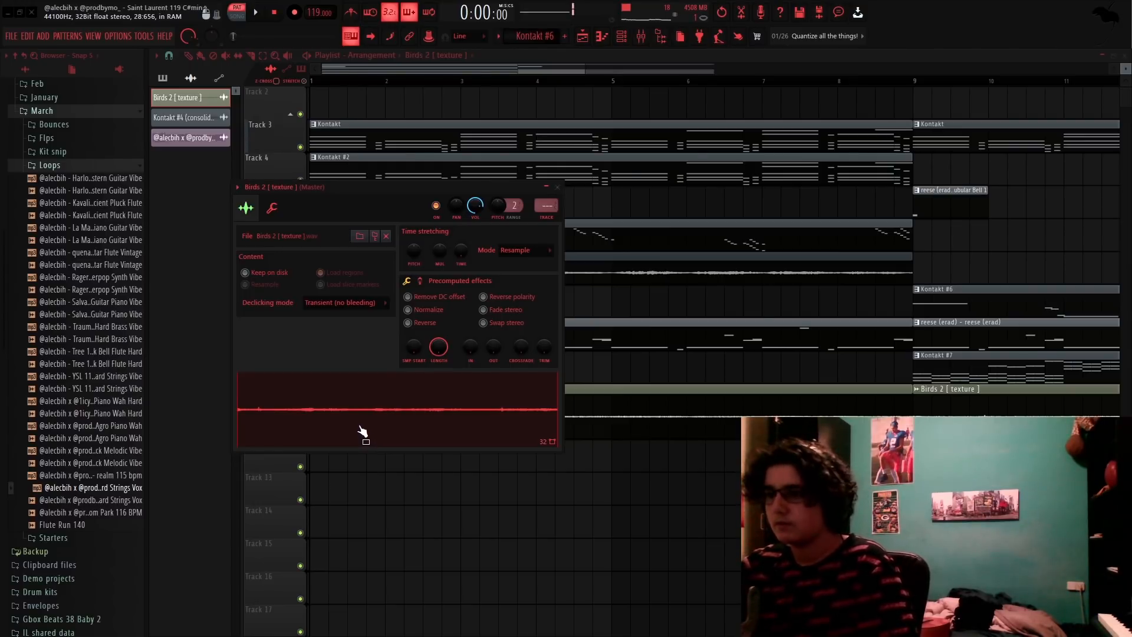
{"action": "key", "text": "Escape"}
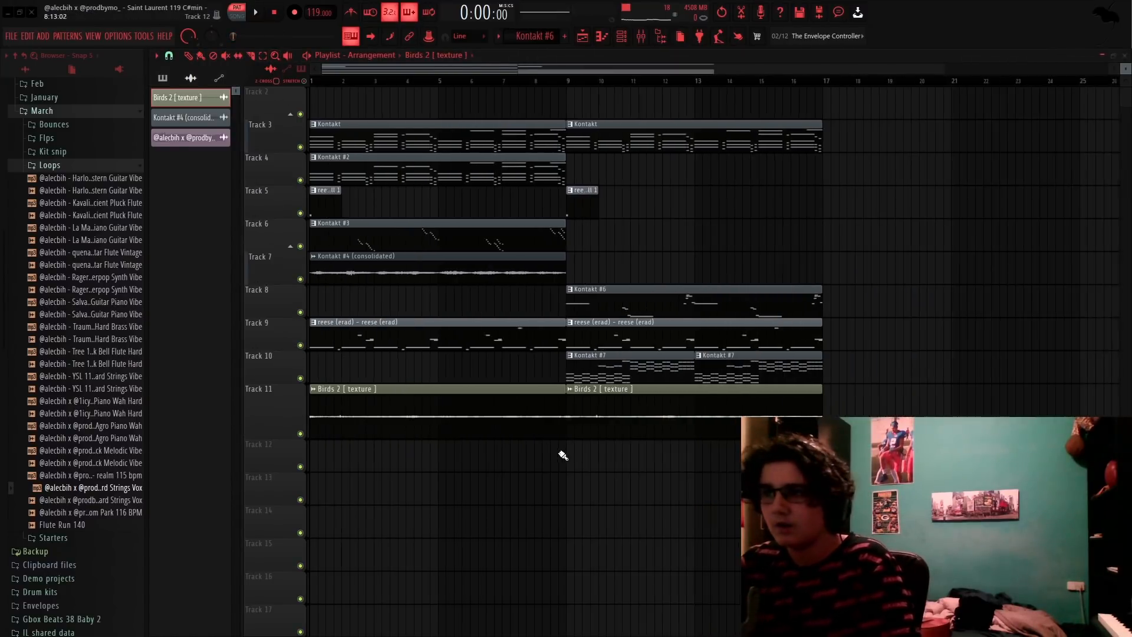
Switch to song mode and start playing the full 16-bar arrangement from bar 1
{"action": "scroll", "coordinate": [561, 454], "scroll_direction": "down", "scroll_amount": 4}
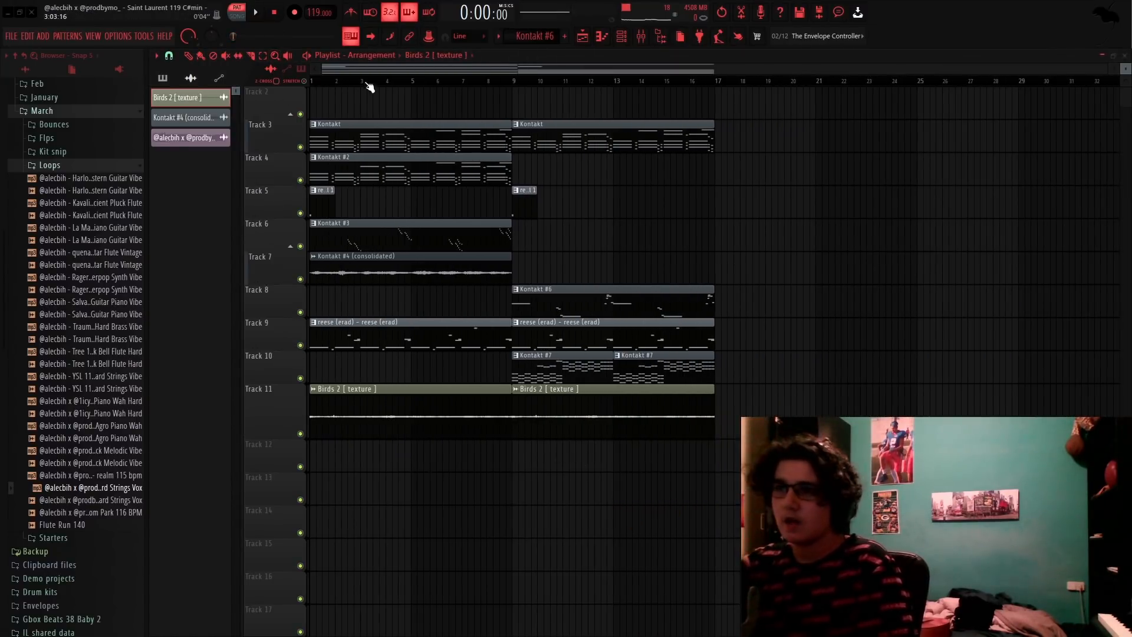
{"action": "key", "text": "l"}
{"action": "scroll", "coordinate": [503, 380], "scroll_direction": "down", "scroll_amount": 2}
{"action": "scroll", "coordinate": [504, 381], "scroll_direction": "up", "scroll_amount": 3}
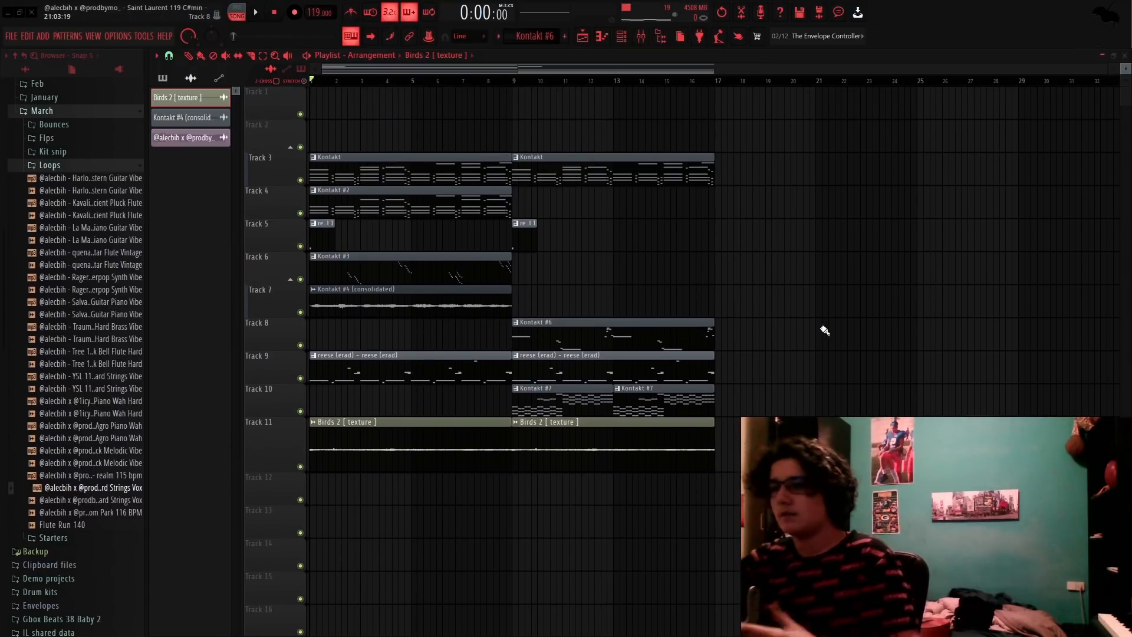
{"action": "key", "text": "space"}
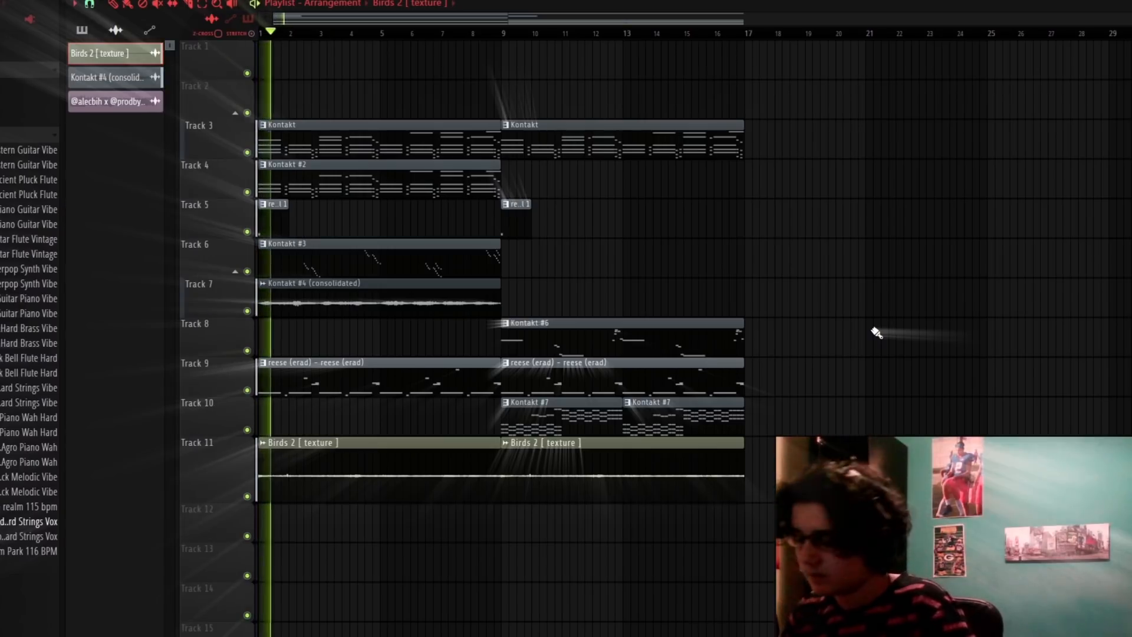